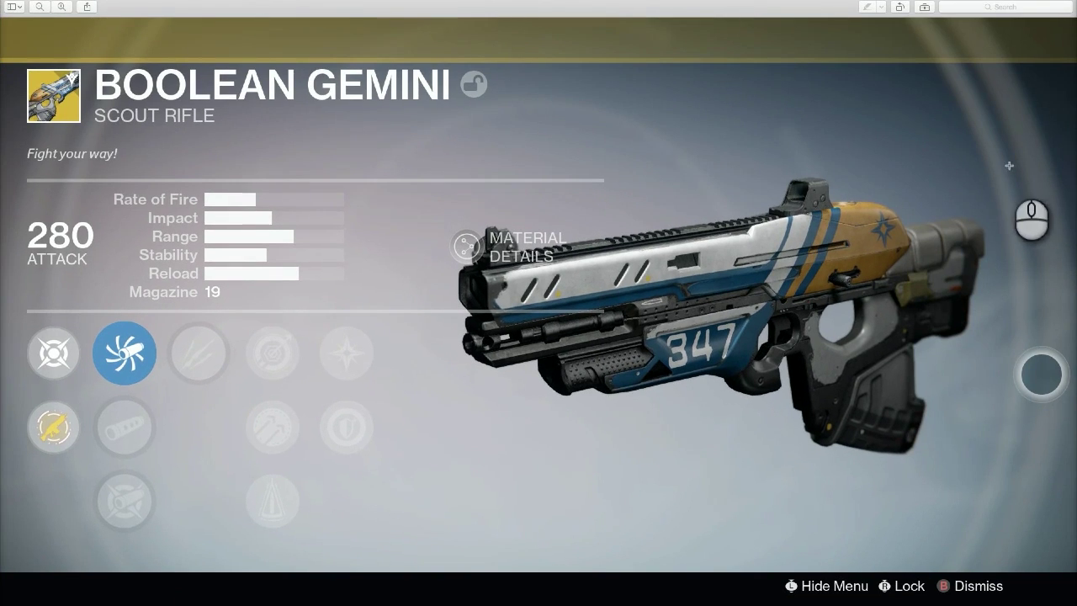
Switch to Fusion 360, hide the reference canvases and examine the modelled handguard and lower body from the front
{"action": "key", "text": "super+Tab"}
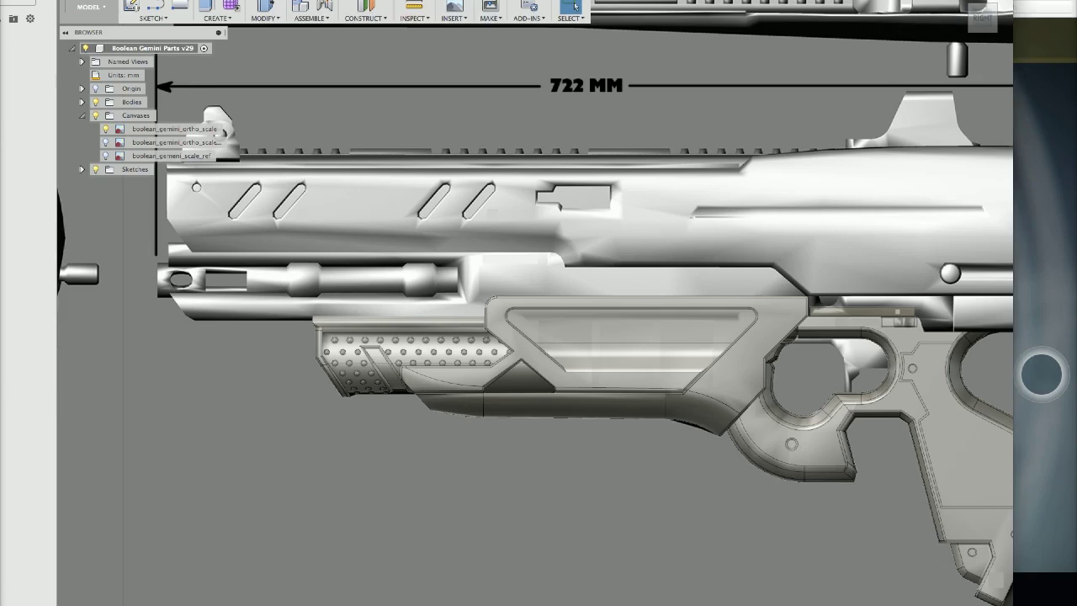
{"action": "scroll", "coordinate": [732, 289], "scroll_direction": "up", "scroll_amount": 3}
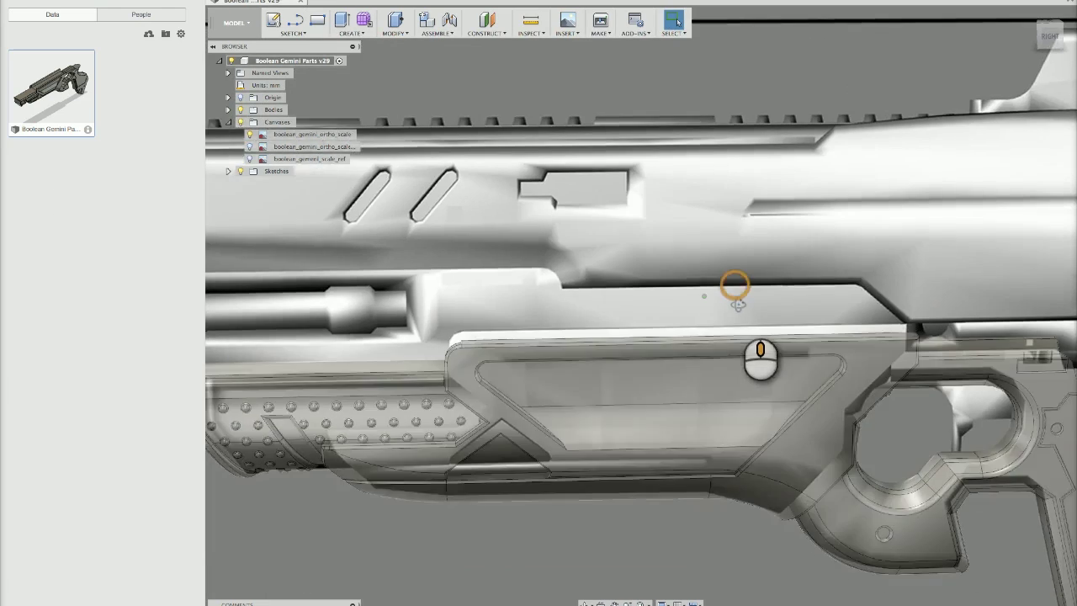
{"action": "middle_click_drag", "start_coordinate": [732, 289], "coordinate": [715, 354], "text": "shift"}
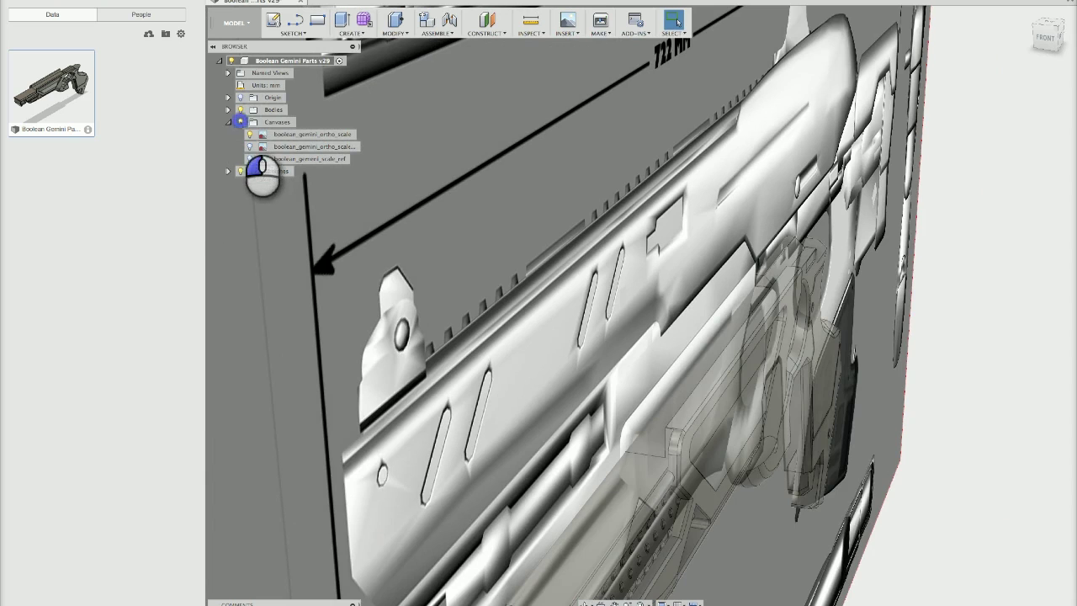
{"action": "left_click", "coordinate": [240, 122]}
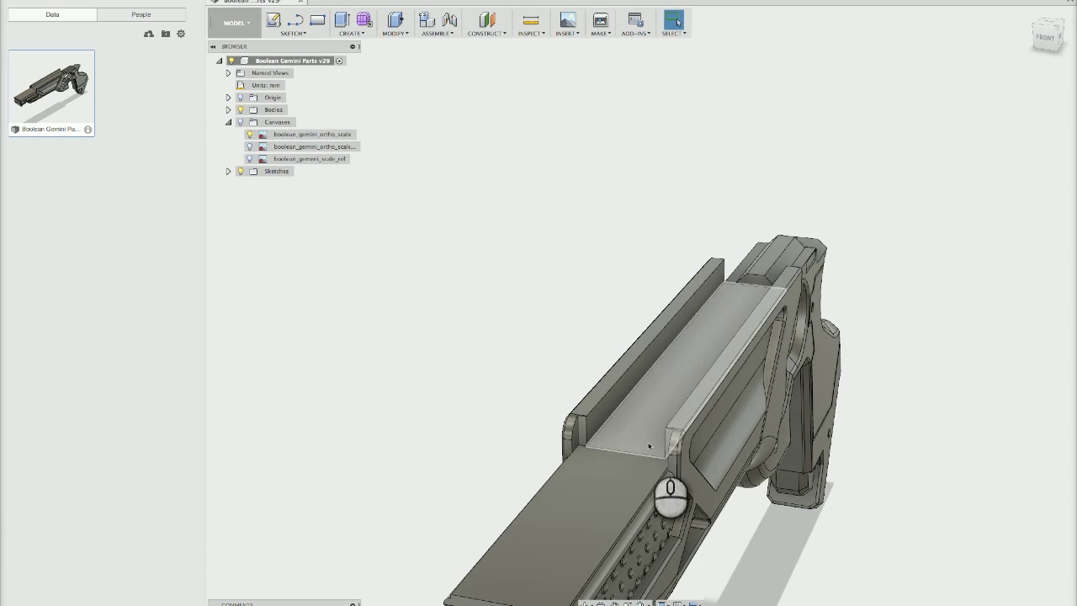
{"action": "mouse_move", "coordinate": [653, 403]}
{"action": "middle_mouse_down", "text": "shift"}
{"action": "mouse_move", "coordinate": [675, 308]}
{"action": "mouse_move", "coordinate": [688, 320]}
{"action": "middle_mouse_up", "text": "shift"}
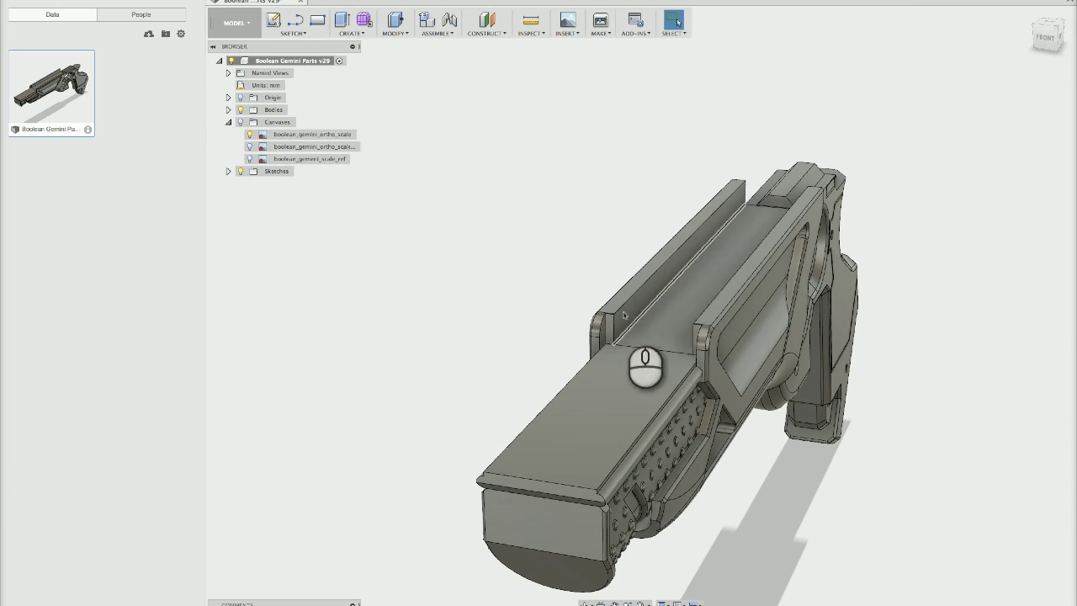
{"action": "middle_click_drag", "start_coordinate": [689, 325], "coordinate": [551, 326], "text": "shift"}
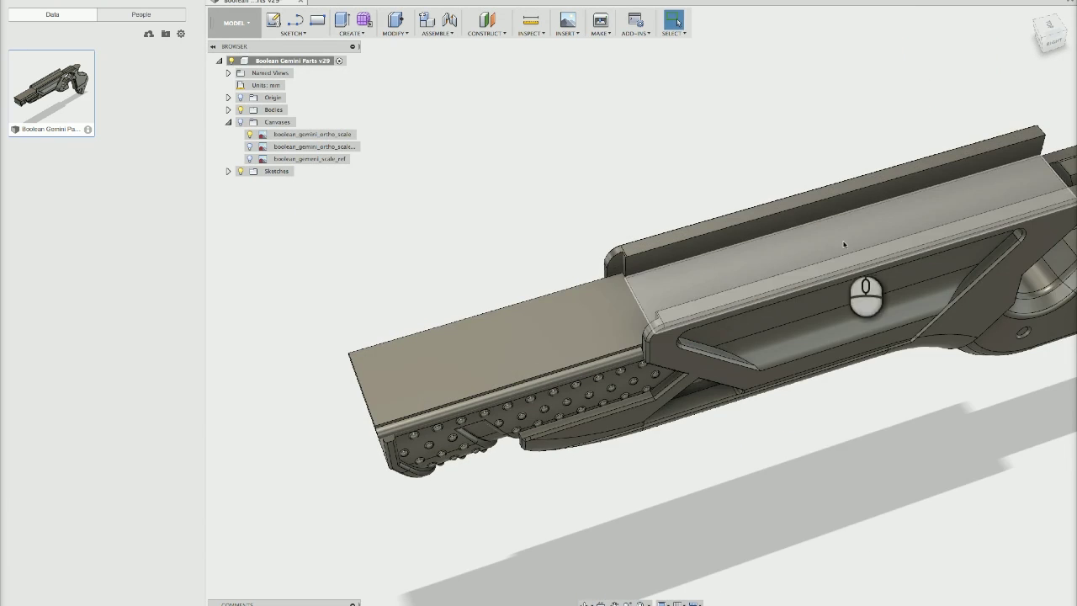
{"action": "middle_click_drag", "start_coordinate": [704, 241], "coordinate": [619, 301]}
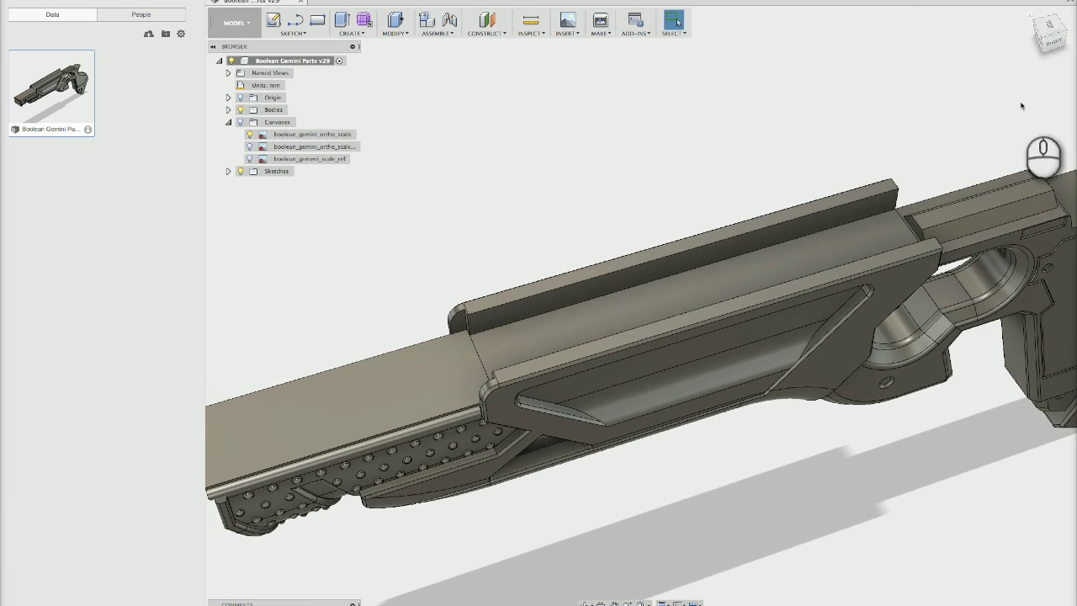
Return to the right side view and show the reference canvases again
{"action": "left_click", "coordinate": [1039, 54]}
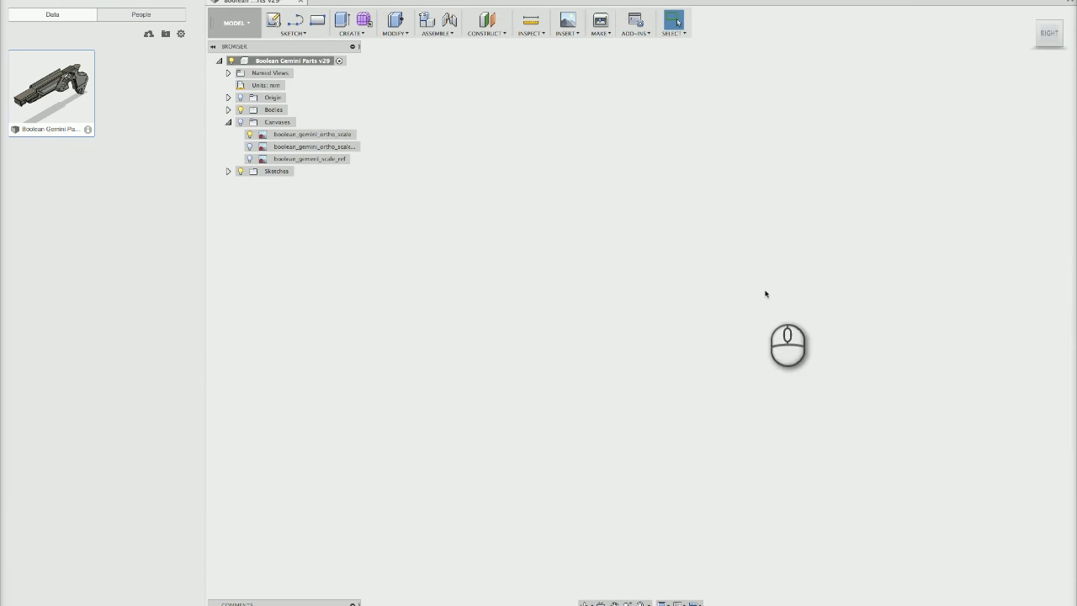
{"action": "middle_click_drag", "start_coordinate": [769, 298], "coordinate": [659, 101]}
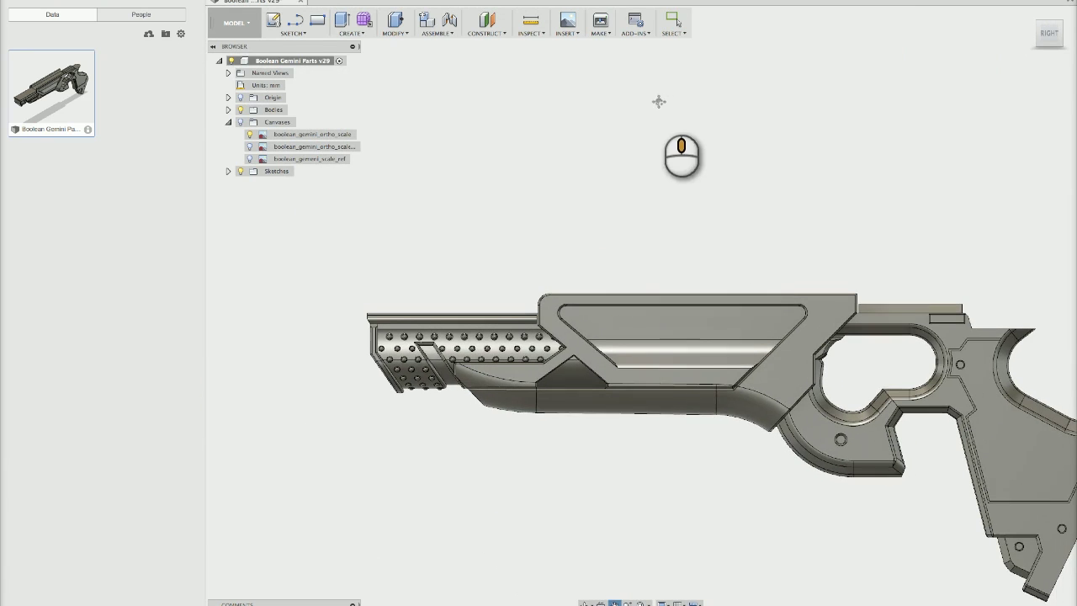
{"action": "left_click", "coordinate": [240, 122]}
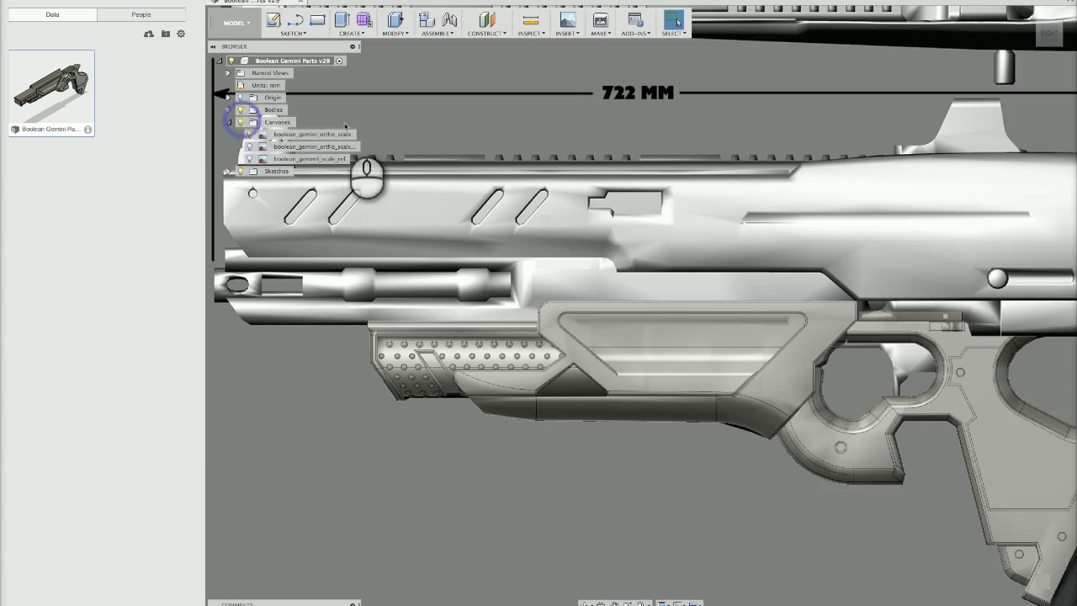
Examine the small lower barrel in the side-view reference canvas, from the muzzle back to the handguard
{"action": "middle_click_drag", "start_coordinate": [705, 252], "coordinate": [789, 280]}
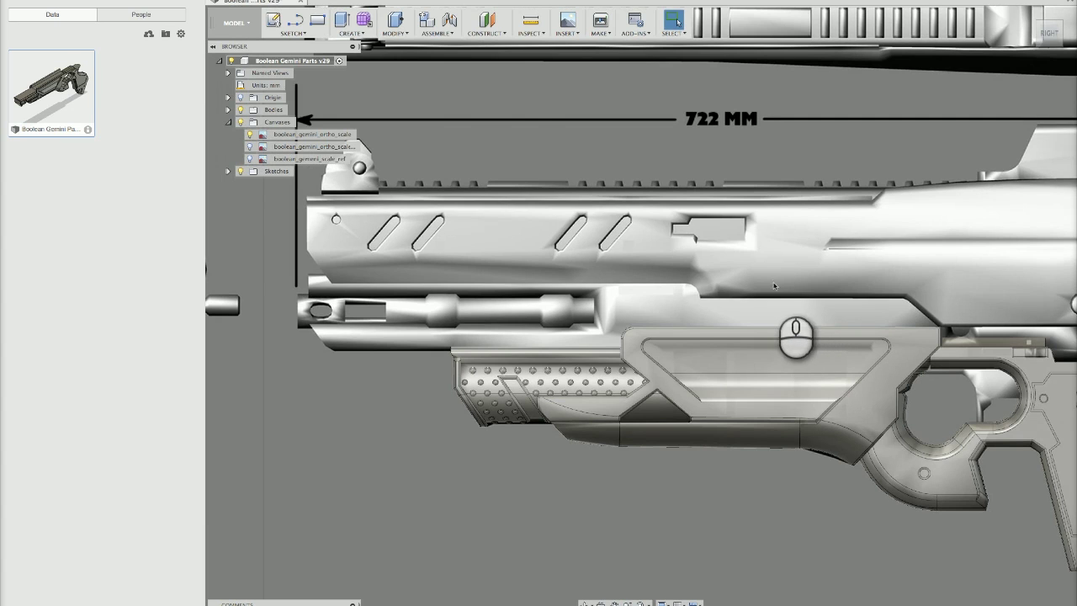
{"action": "scroll", "coordinate": [673, 299], "scroll_direction": "up", "scroll_amount": 3}
{"action": "middle_click_drag", "start_coordinate": [676, 297], "coordinate": [740, 297]}
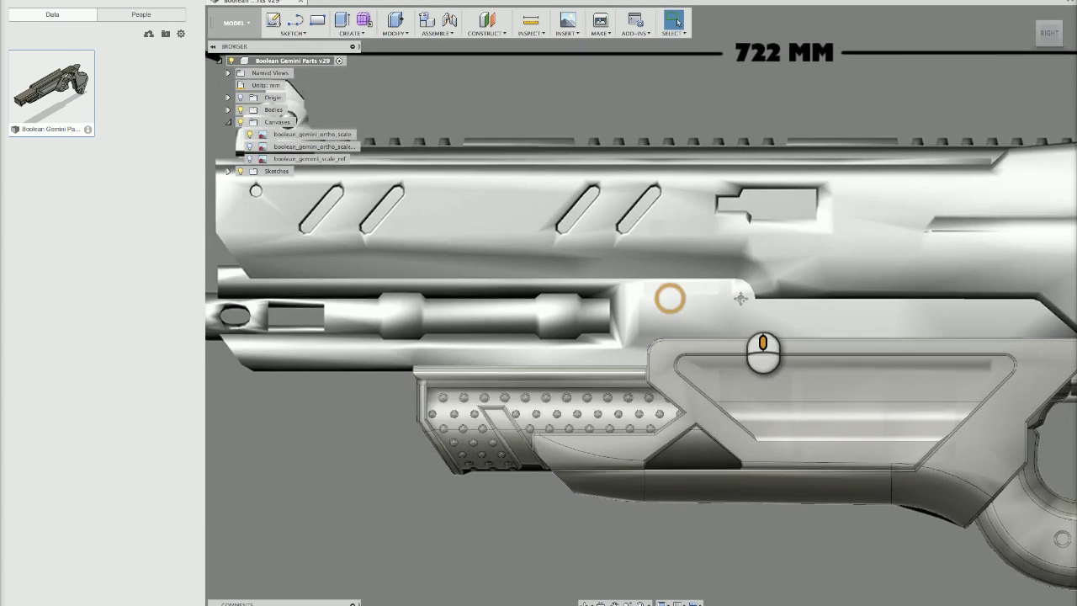
{"action": "scroll", "coordinate": [737, 299], "scroll_direction": "down", "scroll_amount": 3}
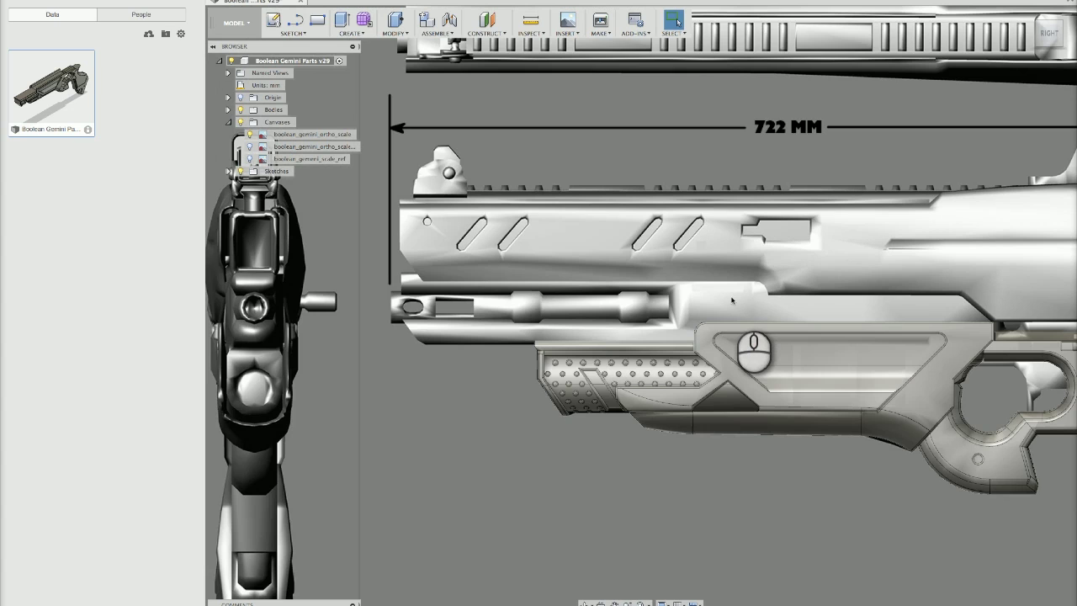
{"action": "scroll", "coordinate": [665, 305], "scroll_direction": "up", "scroll_amount": 2}
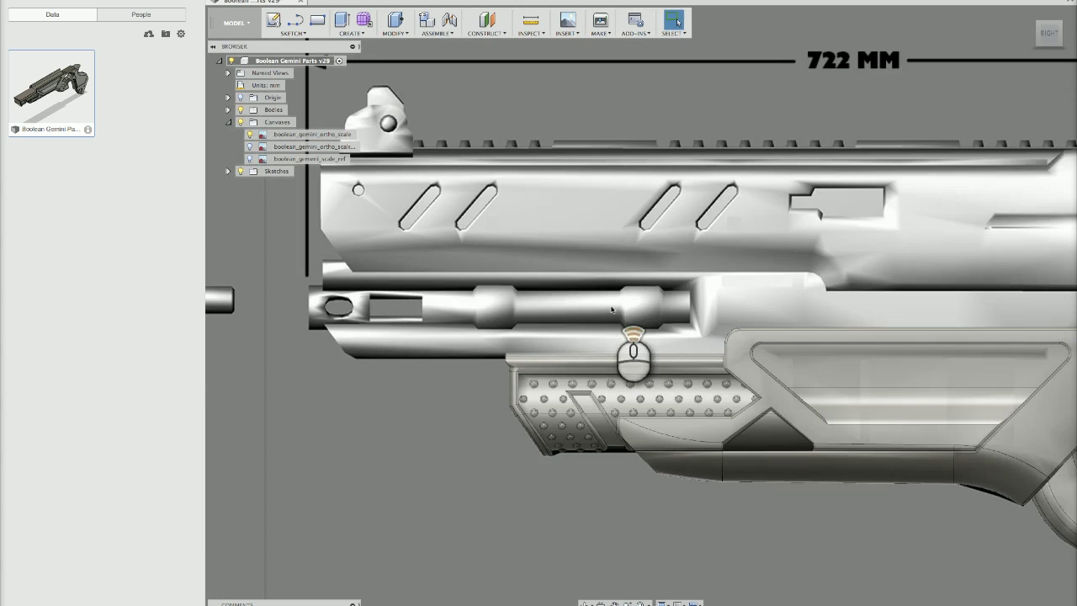
{"action": "middle_click_drag", "start_coordinate": [592, 305], "coordinate": [700, 291]}
{"action": "scroll", "coordinate": [698, 296], "scroll_direction": "up", "scroll_amount": 3}
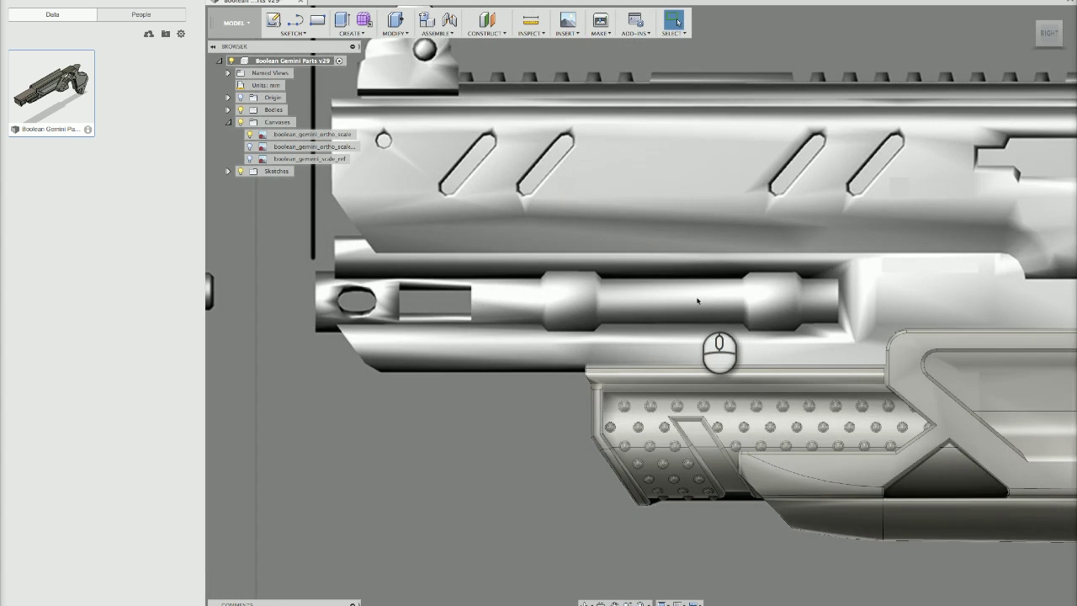
{"action": "scroll", "coordinate": [698, 301], "scroll_direction": "up", "scroll_amount": 3}
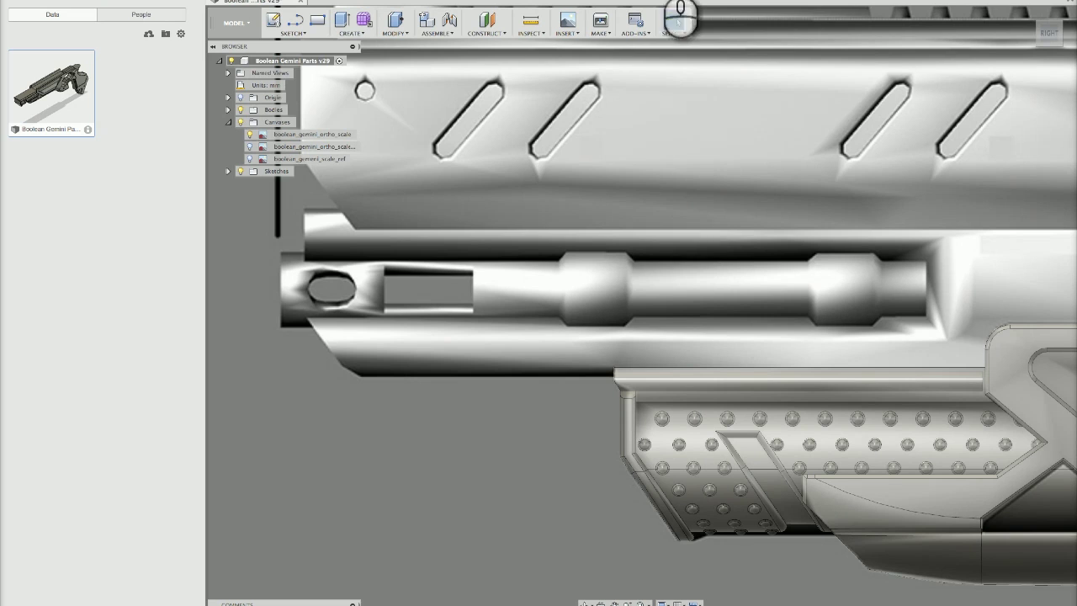
{"action": "middle_click_drag", "start_coordinate": [815, 229], "coordinate": [892, 320]}
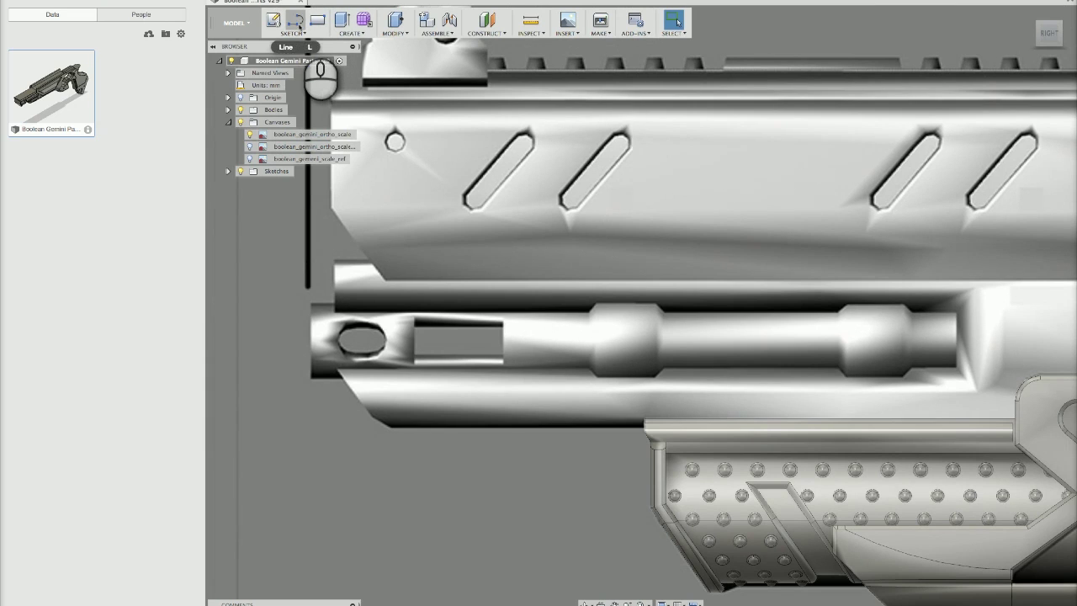
Start a new line sketch on the origin plane parallel to the side-view canvas
{"action": "left_click", "coordinate": [296, 22]}
{"action": "scroll", "coordinate": [589, 253], "scroll_direction": "up", "scroll_amount": 2}
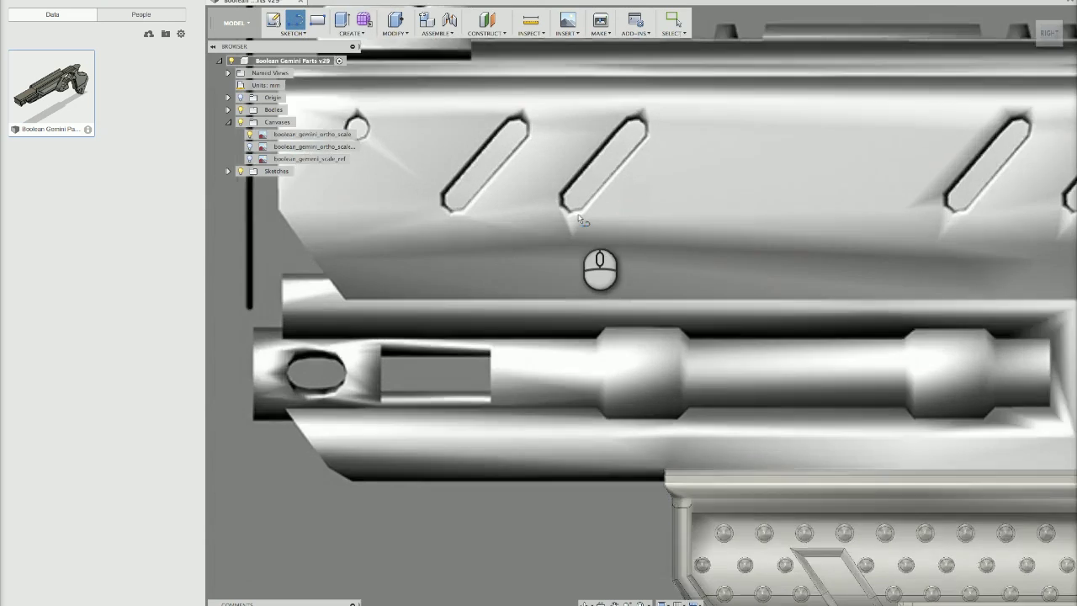
{"action": "scroll", "coordinate": [644, 192], "scroll_direction": "down", "scroll_amount": 2}
{"action": "scroll", "coordinate": [644, 192], "scroll_direction": "down", "scroll_amount": 5}
{"action": "scroll", "coordinate": [730, 240], "scroll_direction": "up", "scroll_amount": 2}
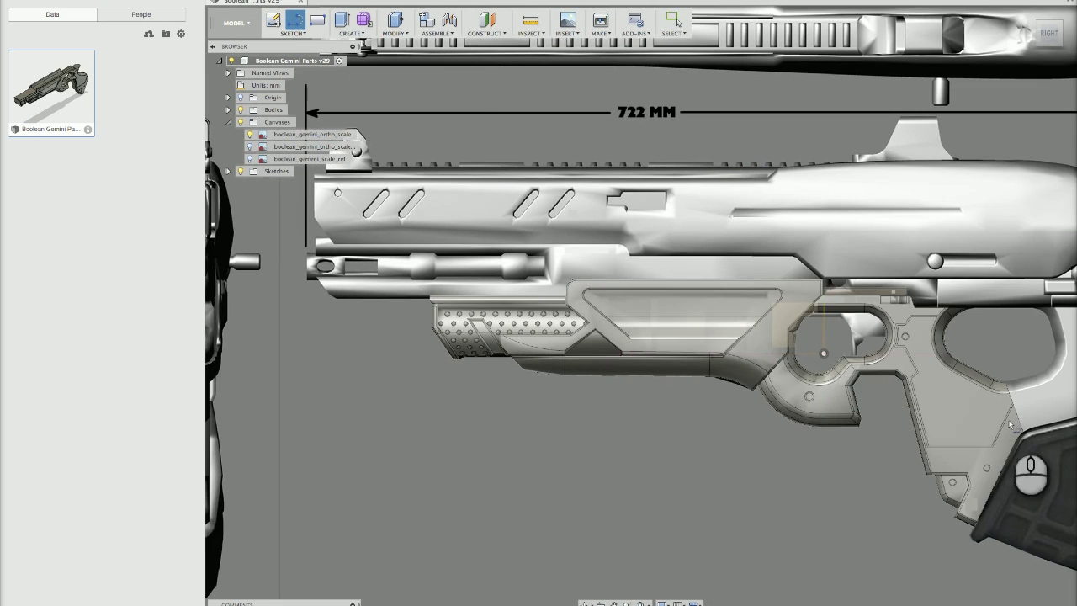
{"action": "left_click", "coordinate": [810, 337]}
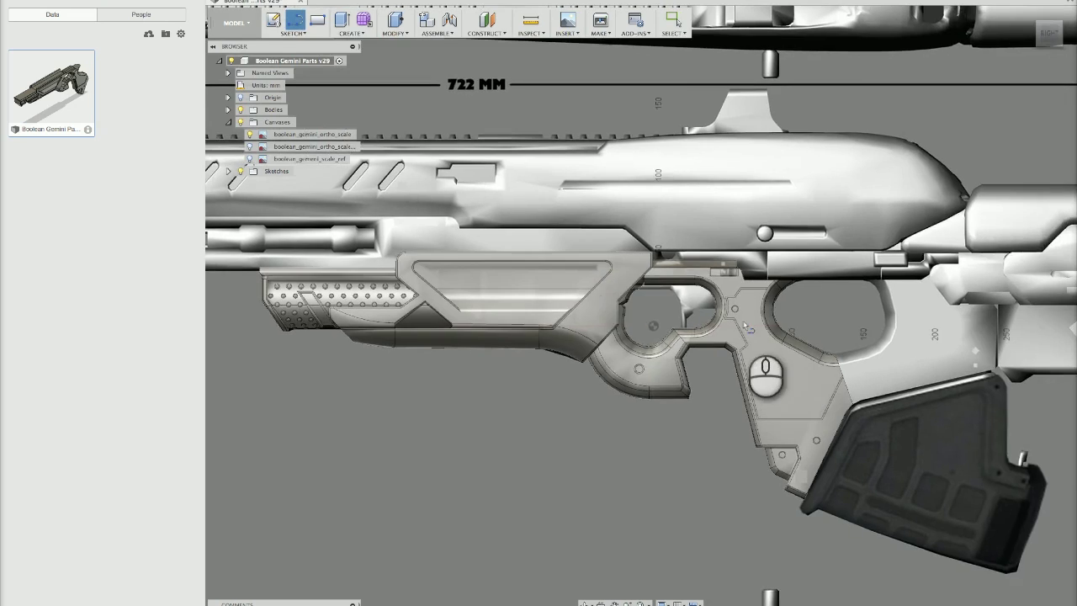
Draw a horizontal line along the lower barrel's centre, from the oval muzzle hole to beyond the barrel's rear end
{"action": "scroll", "coordinate": [709, 293], "scroll_direction": "up", "scroll_amount": 6}
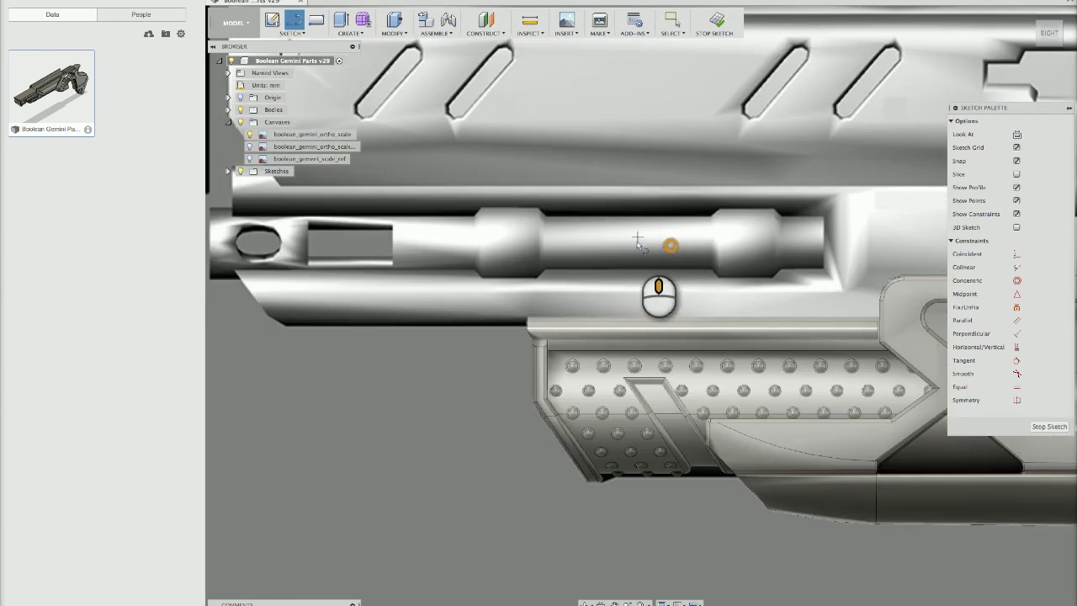
{"action": "scroll", "coordinate": [745, 314], "scroll_direction": "up", "scroll_amount": 2}
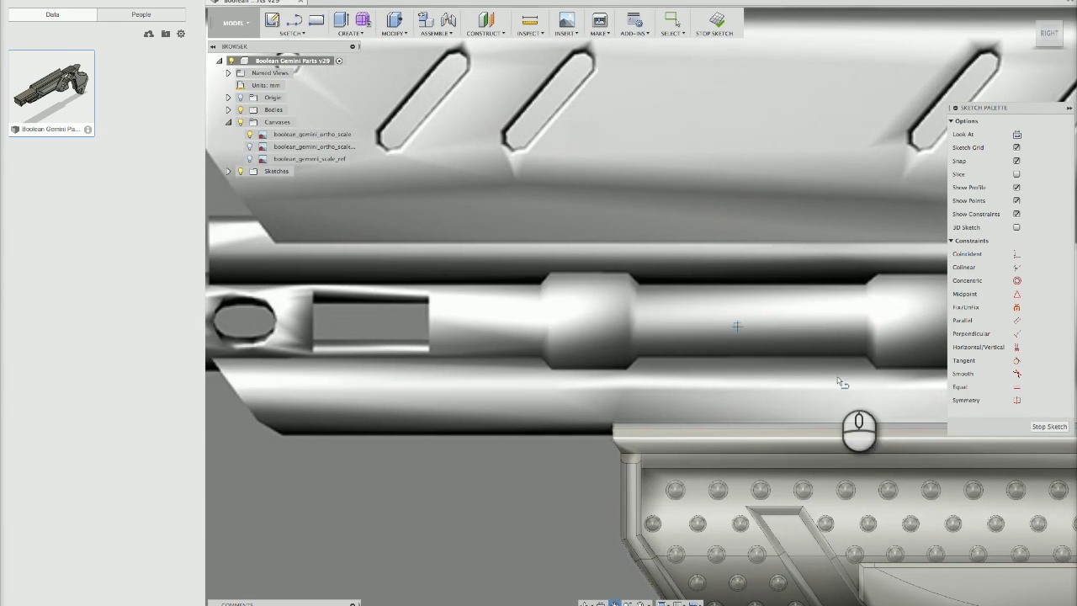
{"action": "scroll", "coordinate": [763, 283], "scroll_direction": "down", "scroll_amount": 2}
{"action": "scroll", "coordinate": [763, 283], "scroll_direction": "down", "scroll_amount": 4}
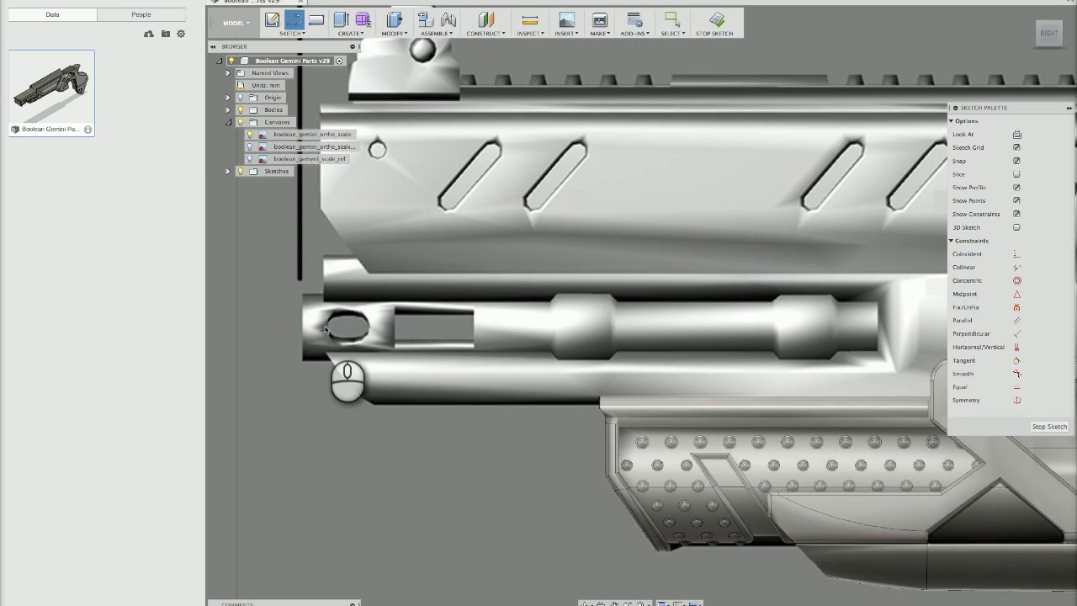
{"action": "left_click", "coordinate": [329, 328]}
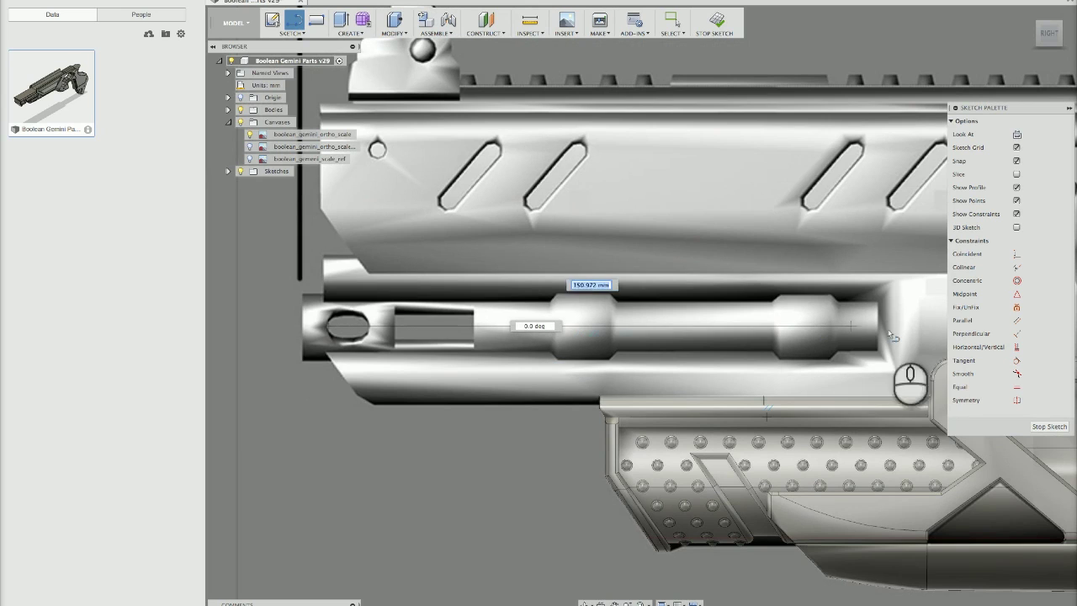
{"action": "left_click", "coordinate": [930, 328]}
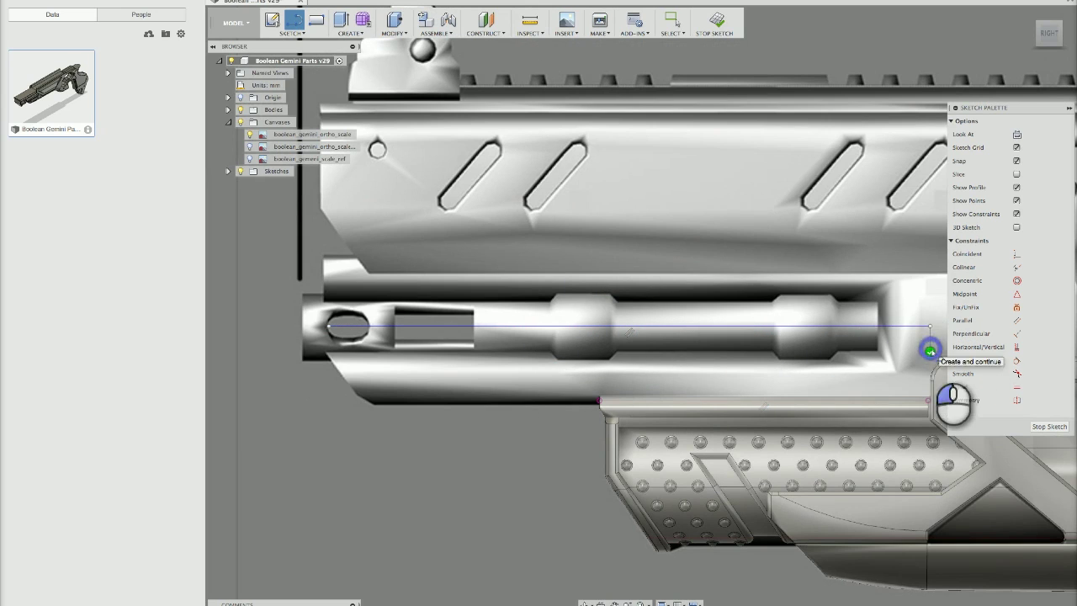
{"action": "left_click", "coordinate": [930, 352]}
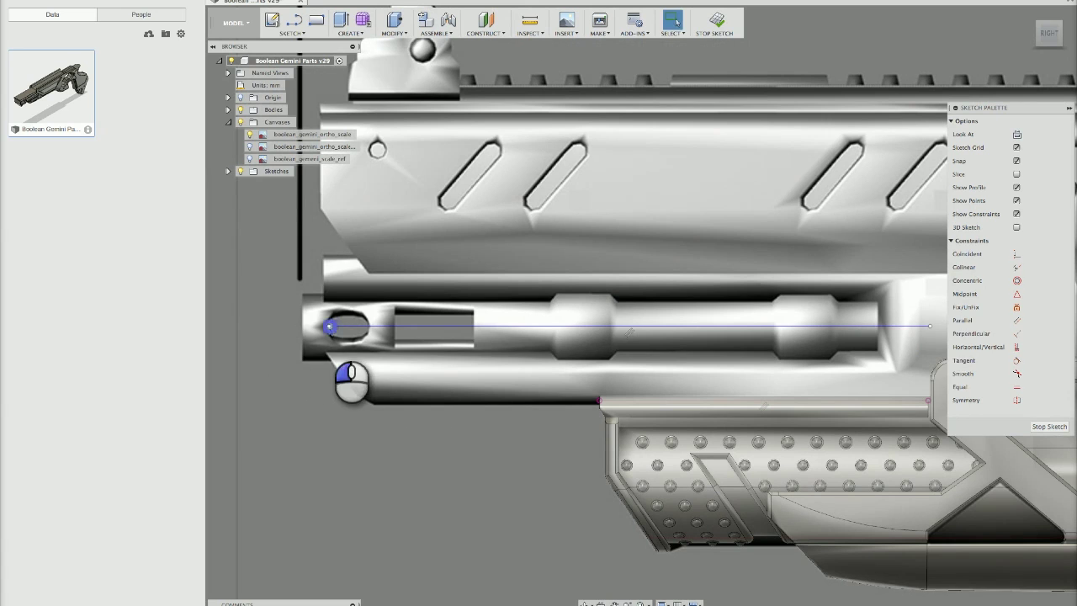
Extend the centre line's front end past the muzzle and change the line to construction geometry
{"action": "left_click_drag", "start_coordinate": [329, 327], "coordinate": [288, 328]}
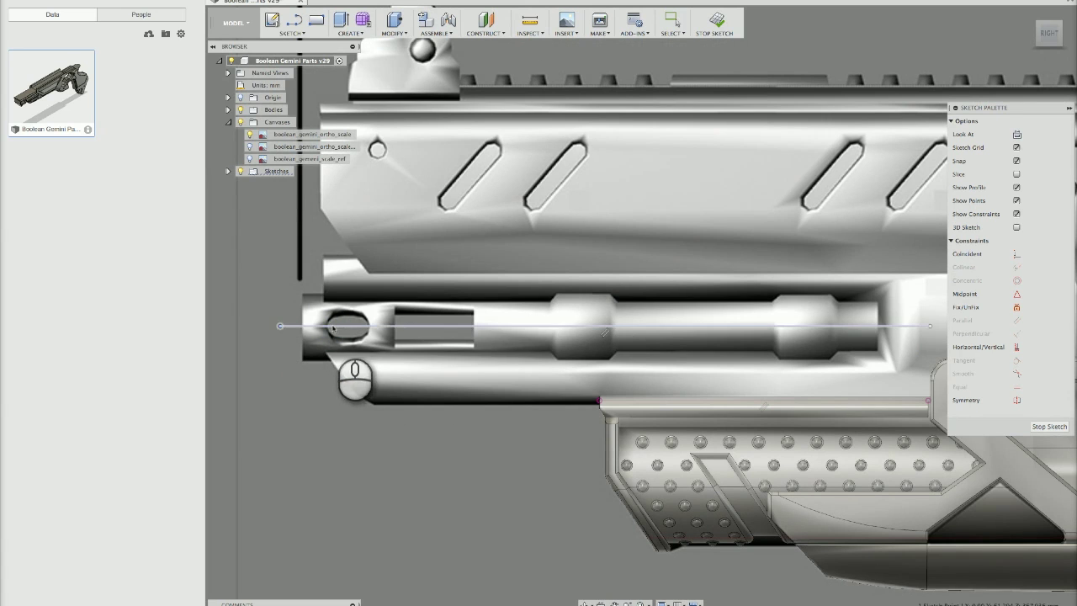
{"action": "left_click", "coordinate": [291, 326]}
{"action": "left_click", "coordinate": [1024, 134]}
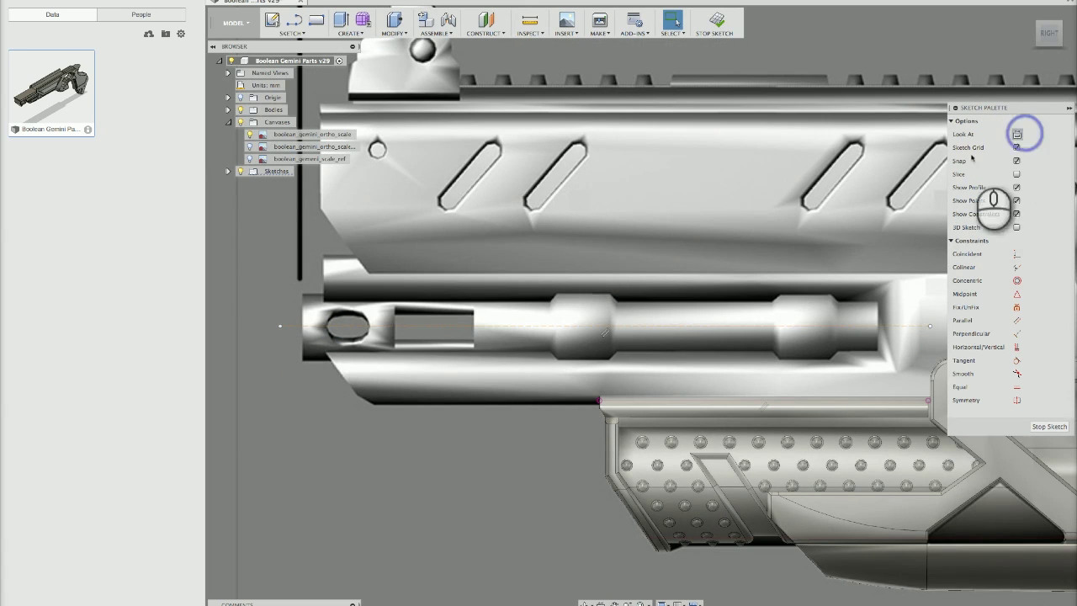
Draw a vertical line at the muzzle face, about 9.7 mm from the construction centre line up to the barrel's upper edge
{"action": "scroll", "coordinate": [530, 269], "scroll_direction": "up", "scroll_amount": 3}
{"action": "scroll", "coordinate": [496, 378], "scroll_direction": "down", "scroll_amount": 2}
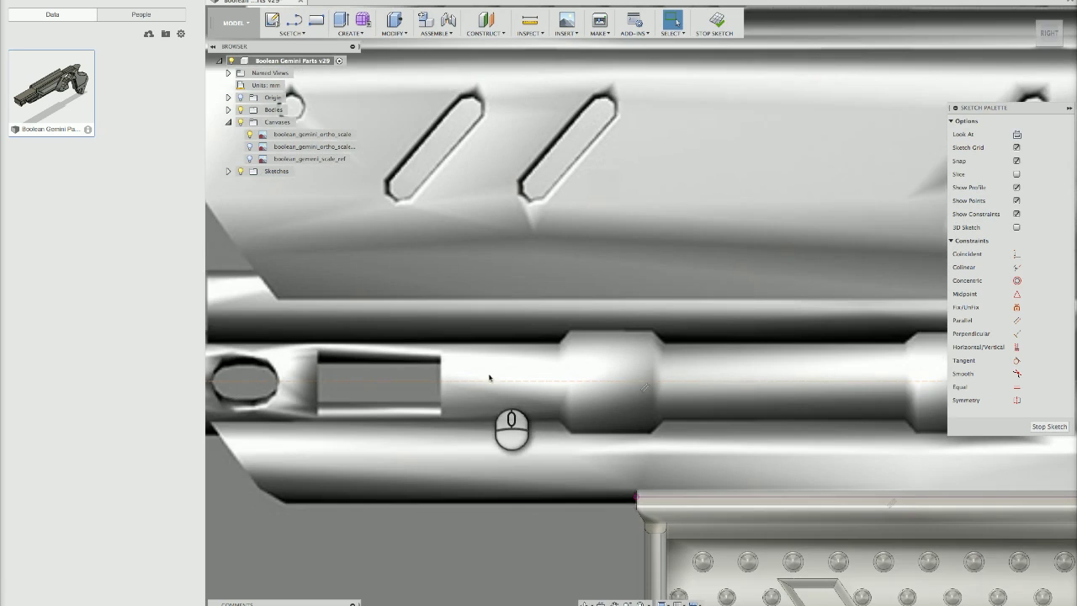
{"action": "scroll", "coordinate": [548, 371], "scroll_direction": "down", "scroll_amount": 3}
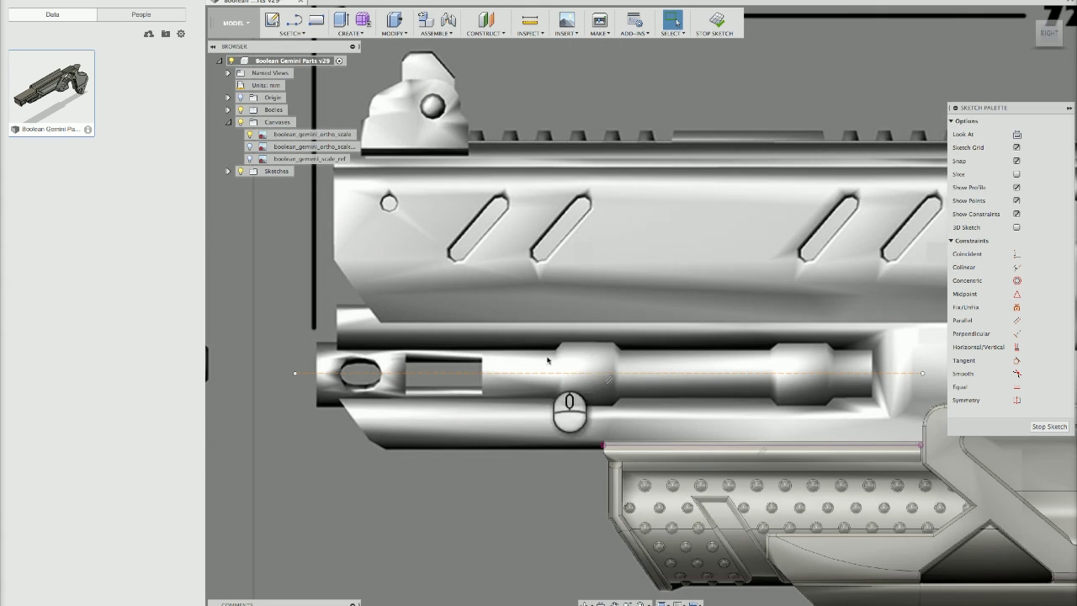
{"action": "scroll", "coordinate": [396, 371], "scroll_direction": "up", "scroll_amount": 2}
{"action": "scroll", "coordinate": [395, 372], "scroll_direction": "up", "scroll_amount": 2}
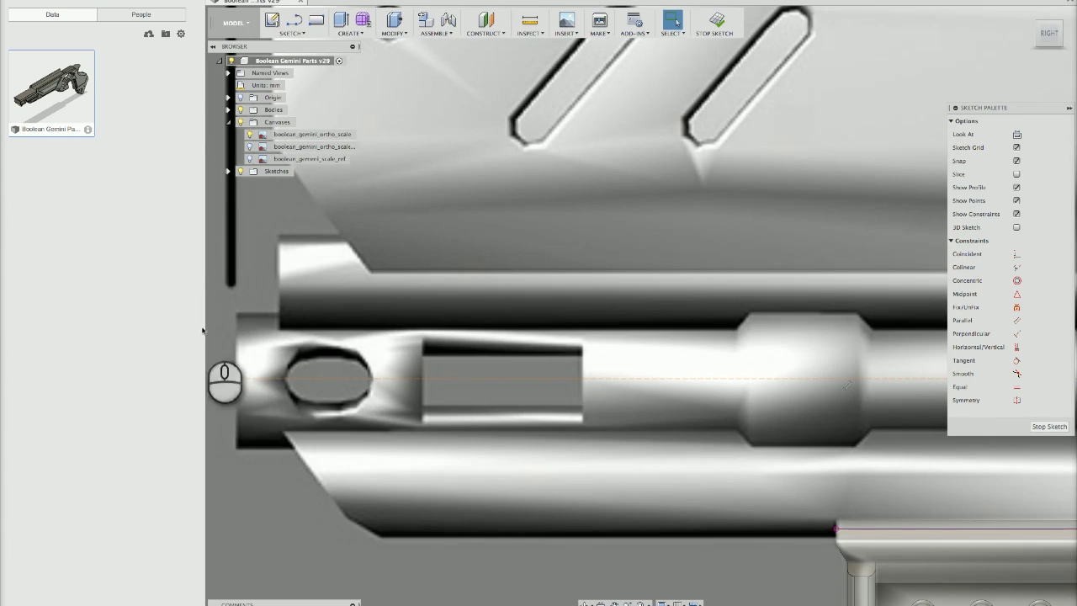
{"action": "left_click", "coordinate": [293, 21]}
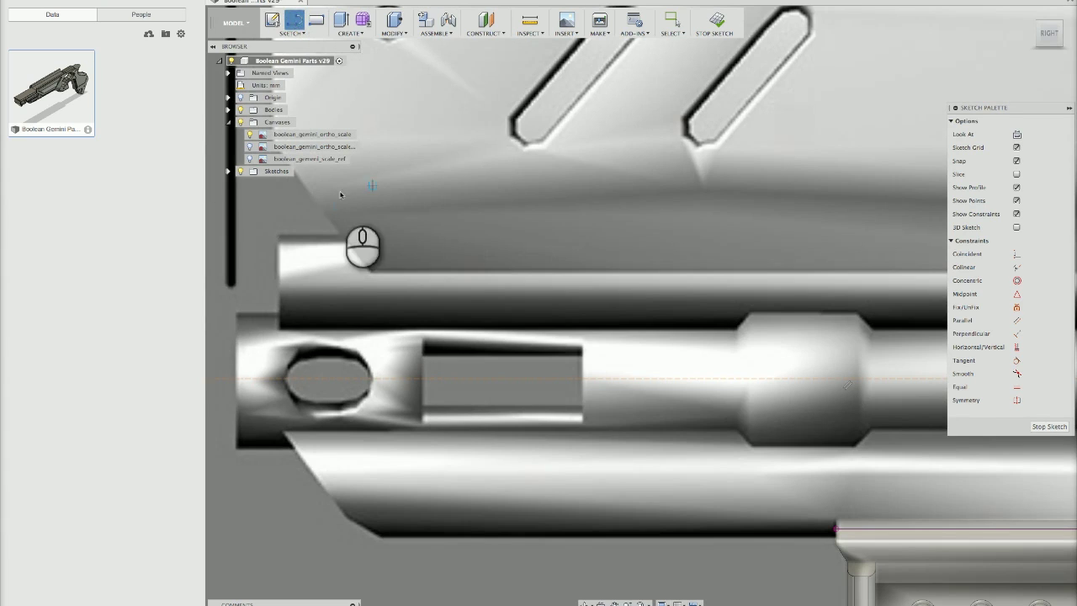
{"action": "middle_click_drag", "start_coordinate": [350, 282], "coordinate": [432, 263]}
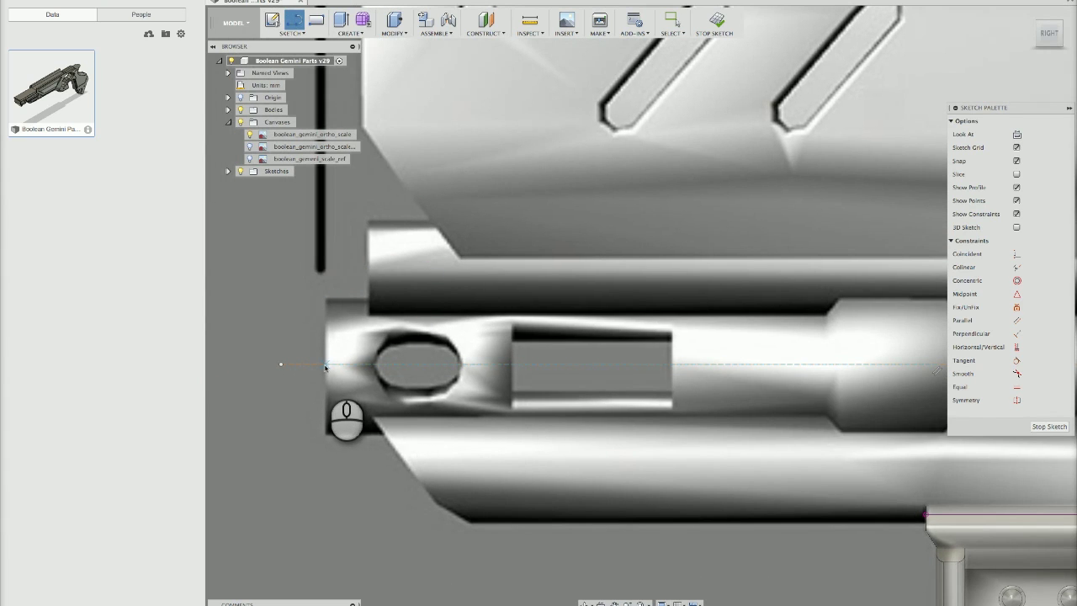
{"action": "left_click", "coordinate": [326, 365]}
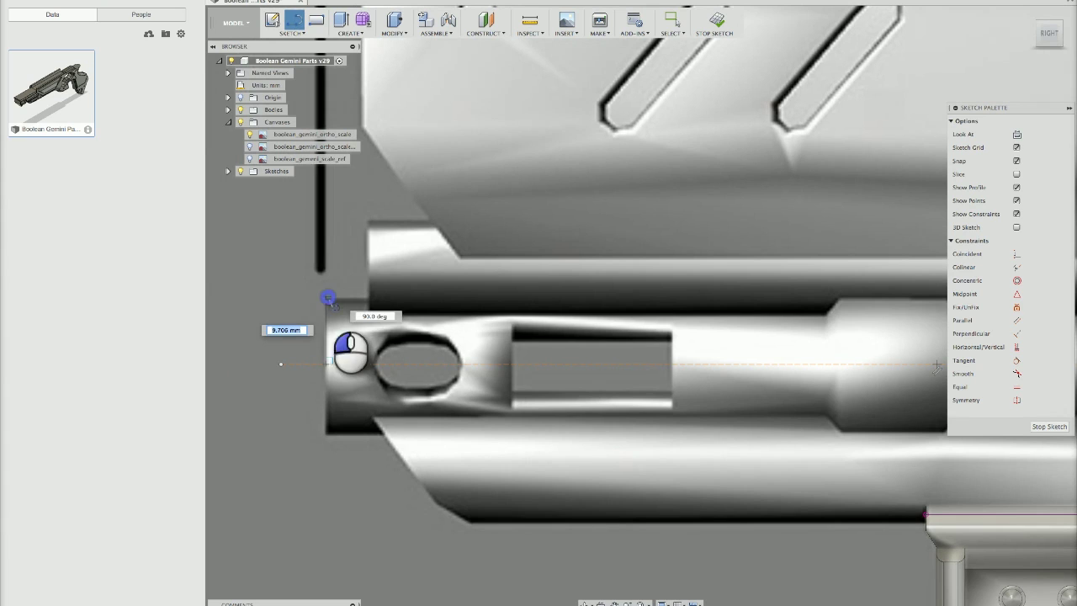
{"action": "left_click", "coordinate": [327, 298]}
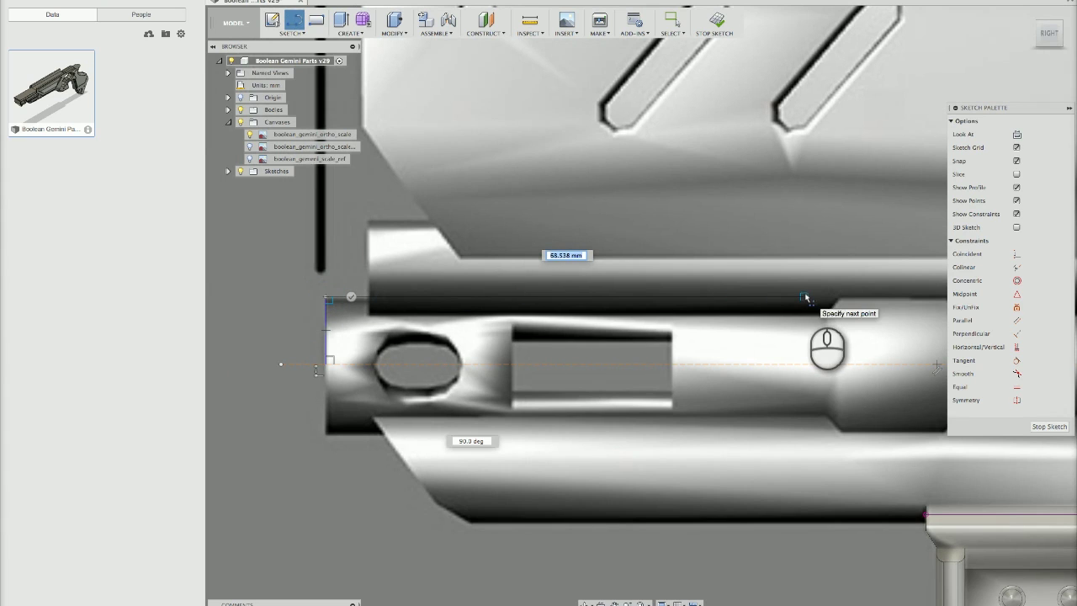
Continue the profile horizontally about 71 mm to the front collar and add a short upward slope there at 135°
{"action": "middle_click_drag", "start_coordinate": [937, 366], "coordinate": [844, 379]}
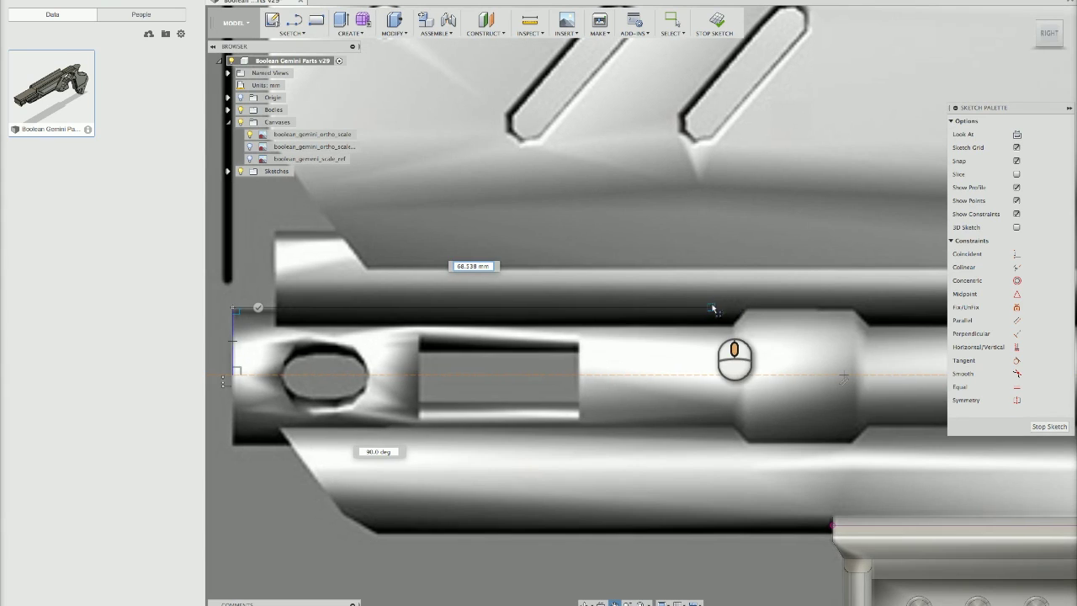
{"action": "left_click", "coordinate": [731, 314]}
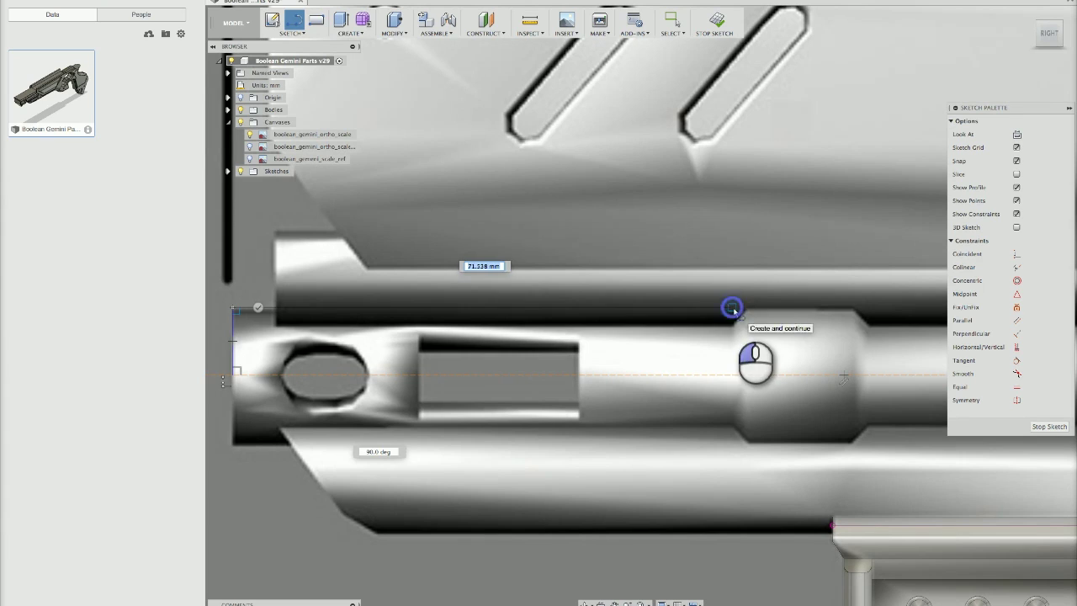
{"action": "left_click", "coordinate": [731, 308]}
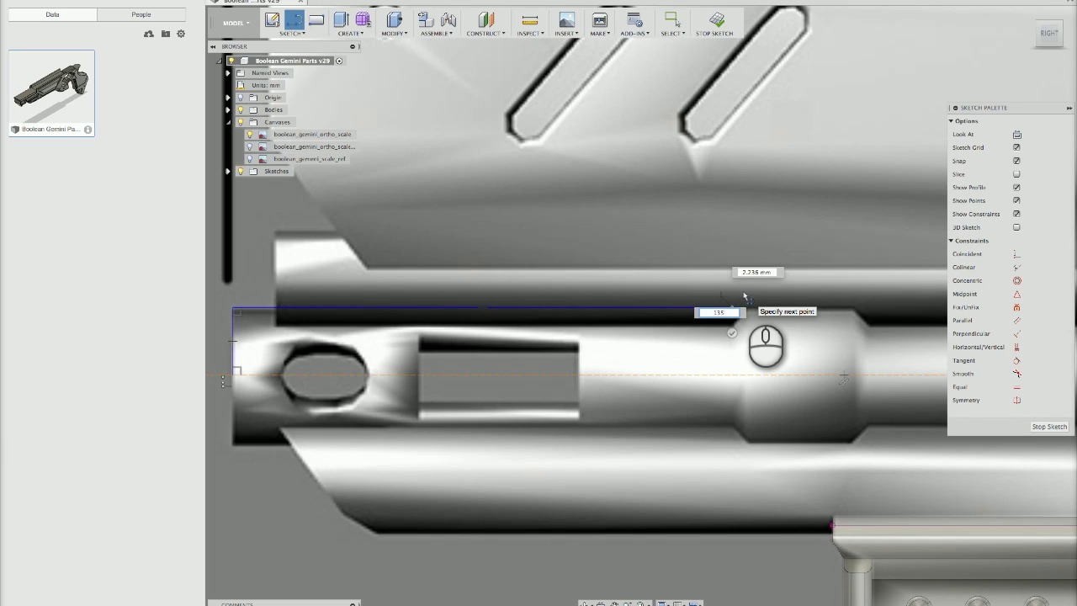
{"action": "key", "text": "Return"}
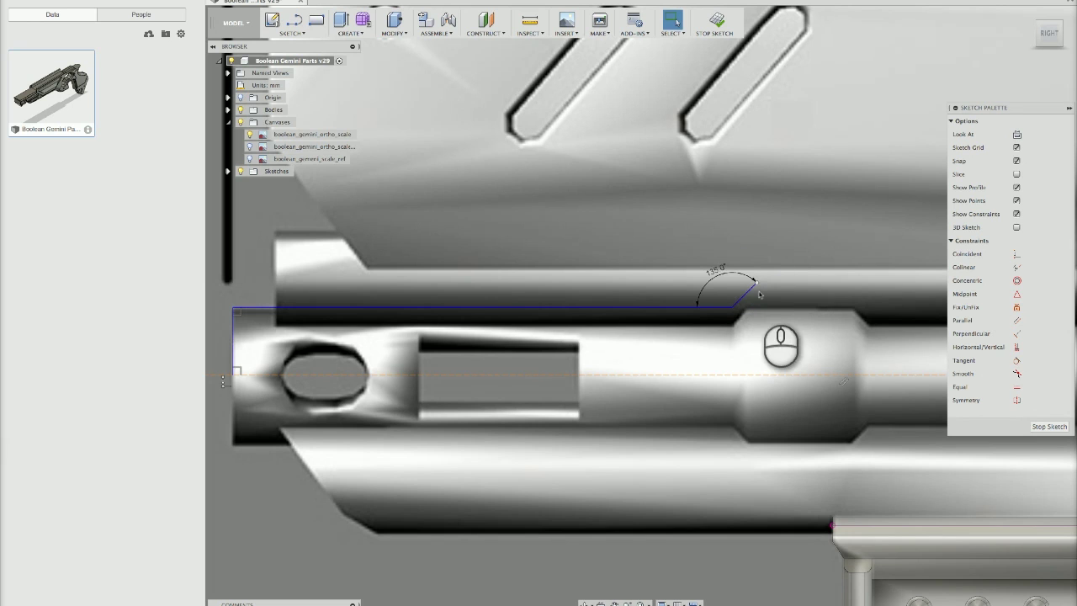
Draw the upper edge about 96 mm from the slope's base to the barrel's rear end and close it down to the centre line
{"action": "mouse_move", "coordinate": [743, 293]}
{"action": "middle_mouse_down"}
{"action": "mouse_move", "coordinate": [631, 283]}
{"action": "mouse_move", "coordinate": [640, 291]}
{"action": "middle_mouse_up"}
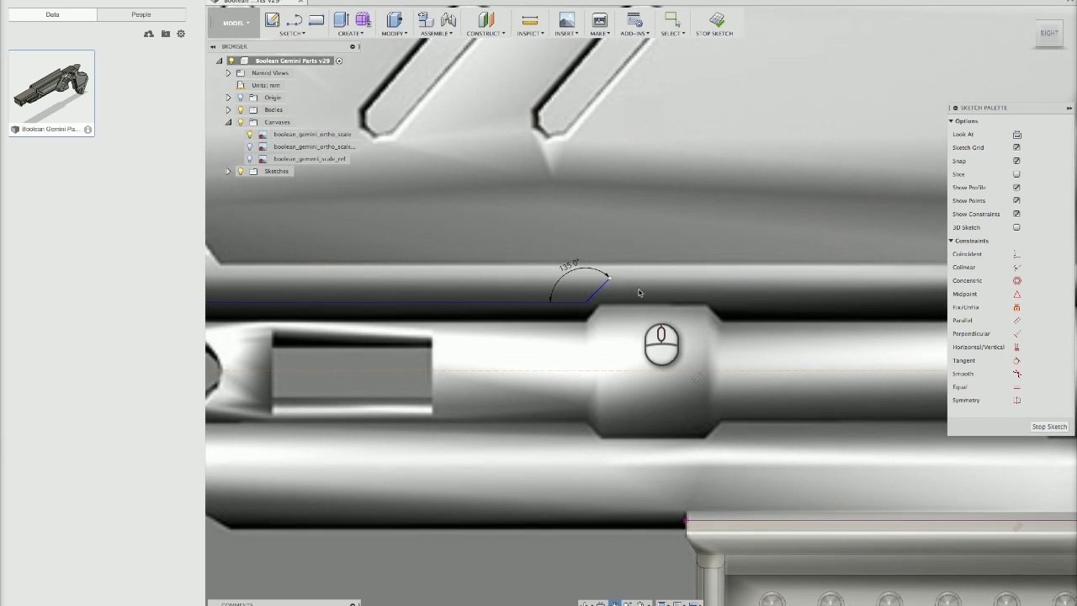
{"action": "scroll", "coordinate": [657, 304], "scroll_direction": "down", "scroll_amount": 2}
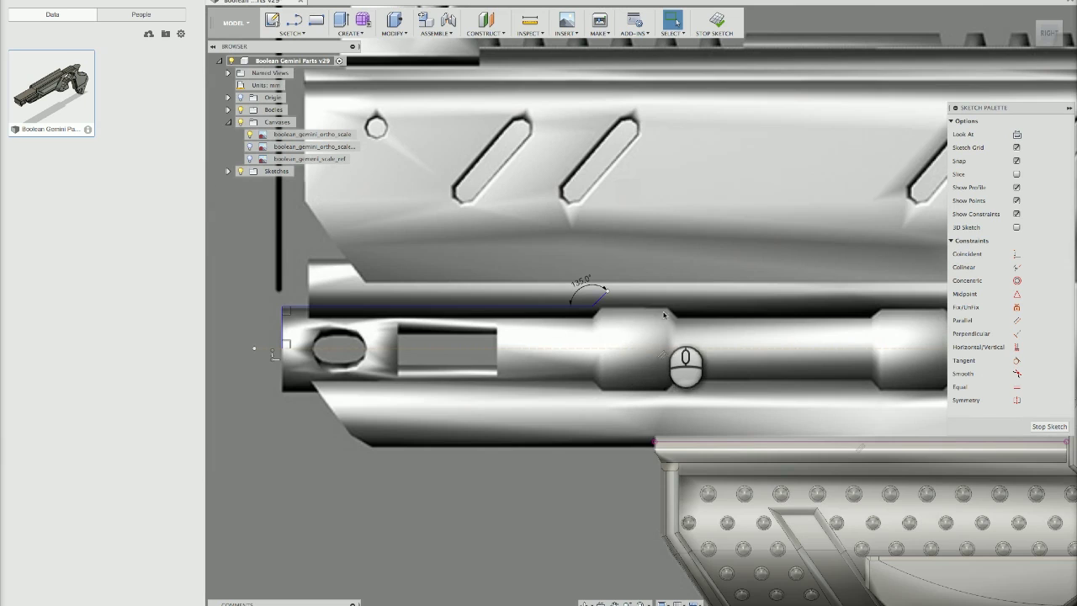
{"action": "key", "text": "l"}
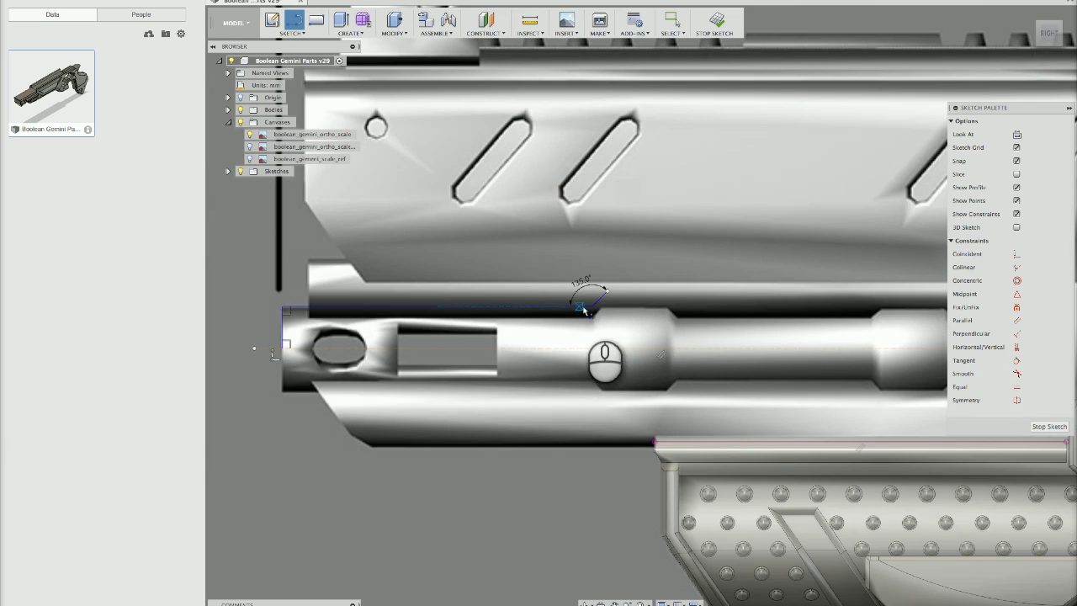
{"action": "left_click", "coordinate": [589, 309]}
{"action": "middle_click_drag", "start_coordinate": [779, 305], "coordinate": [599, 322]}
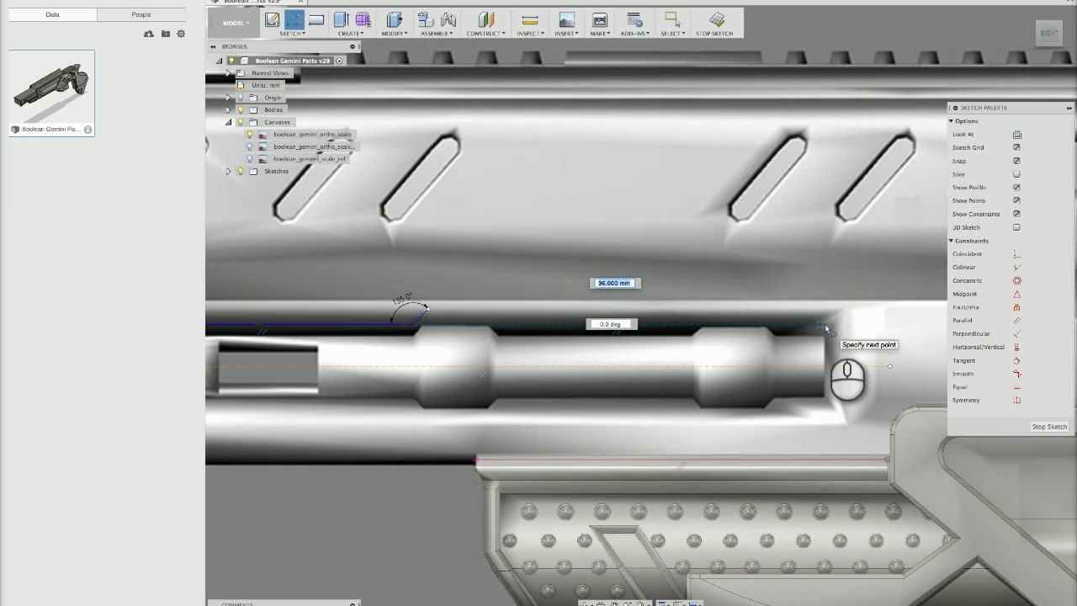
{"action": "left_click", "coordinate": [826, 327]}
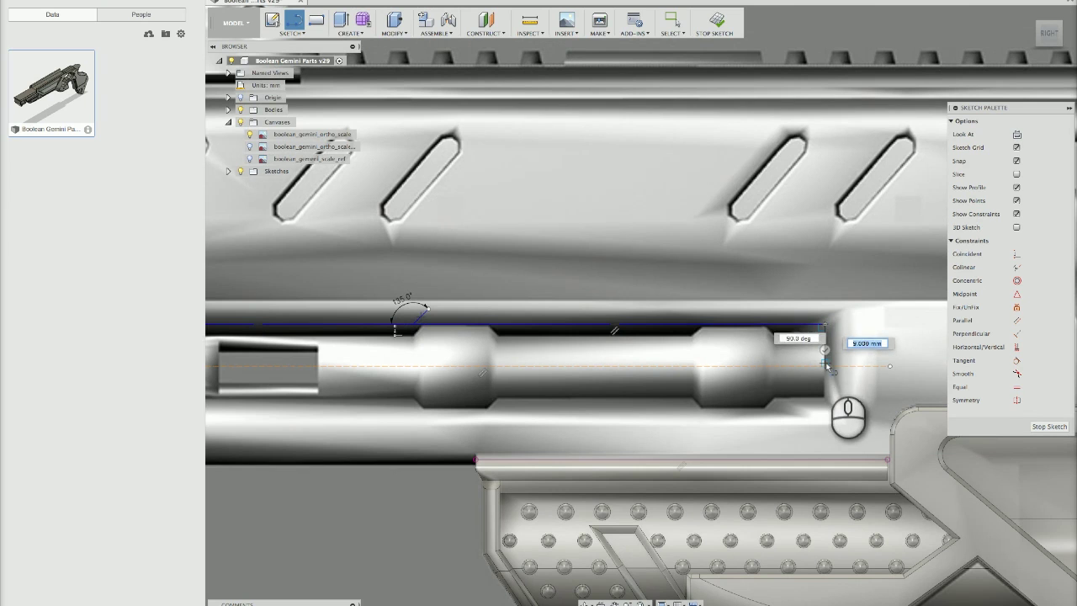
{"action": "scroll", "coordinate": [826, 365], "scroll_direction": "up", "scroll_amount": 3}
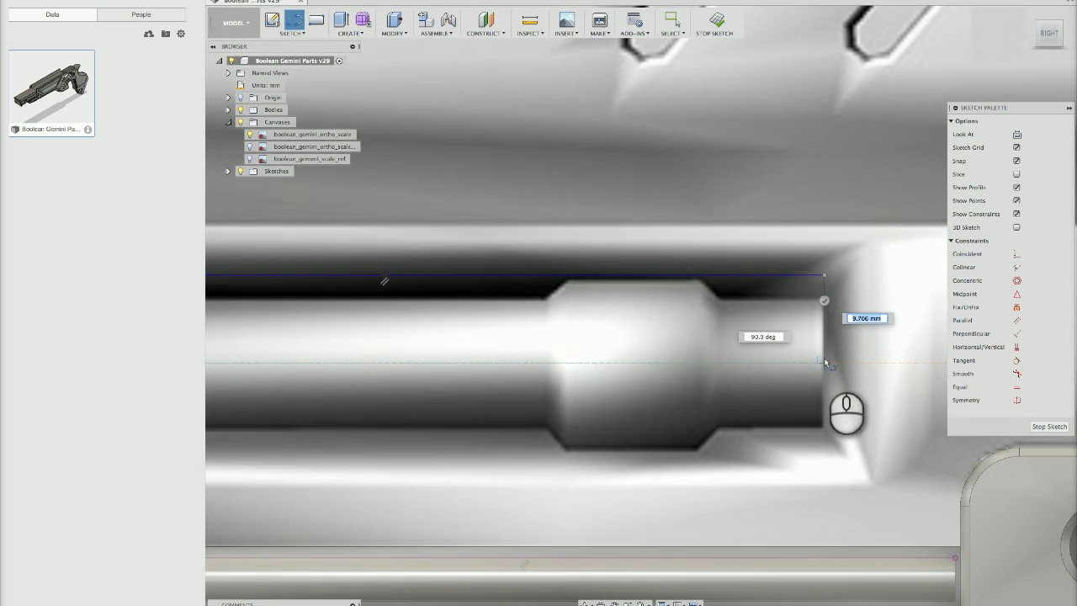
{"action": "left_click", "coordinate": [823, 360]}
{"action": "scroll", "coordinate": [782, 361], "scroll_direction": "down", "scroll_amount": 5}
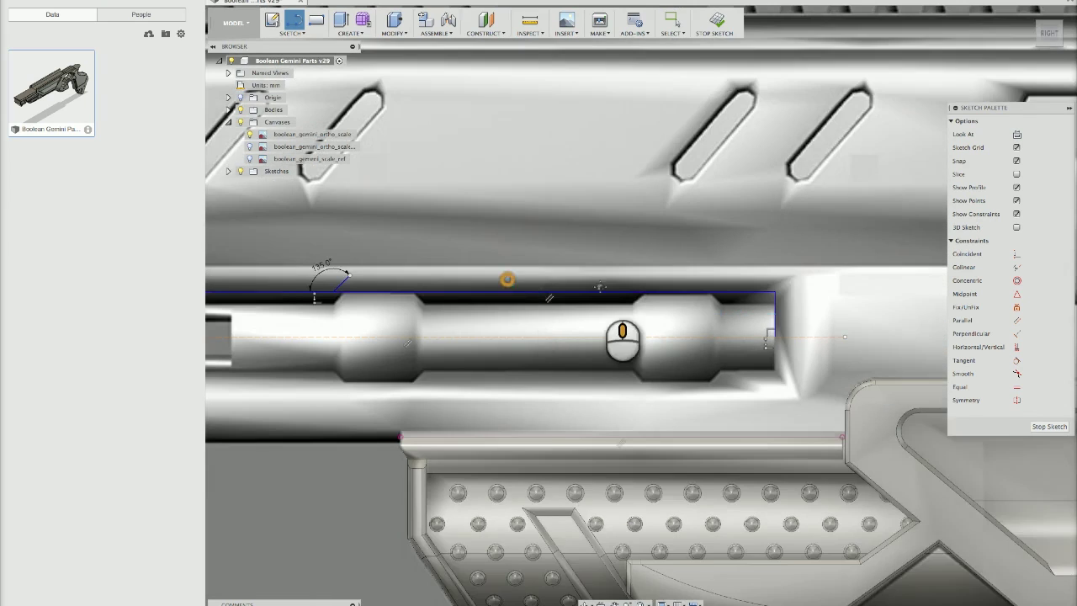
Draw a mirrored 135° slope at the front collar's rear edge and bridge both slopes with a horizontal line about 18 mm long
{"action": "scroll", "coordinate": [580, 286], "scroll_direction": "up", "scroll_amount": 5}
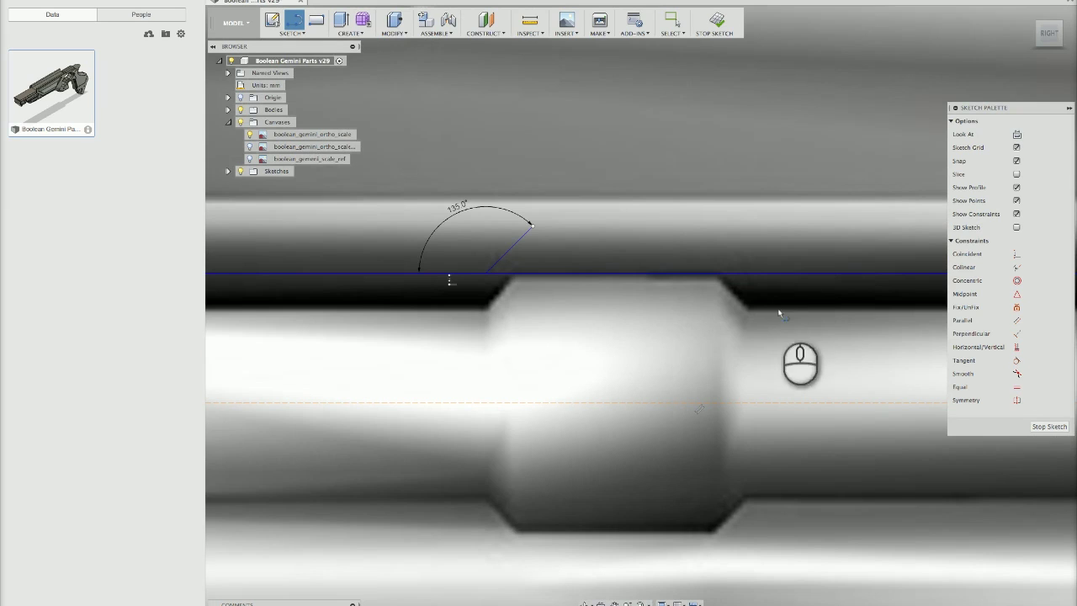
{"action": "left_click", "coordinate": [754, 273]}
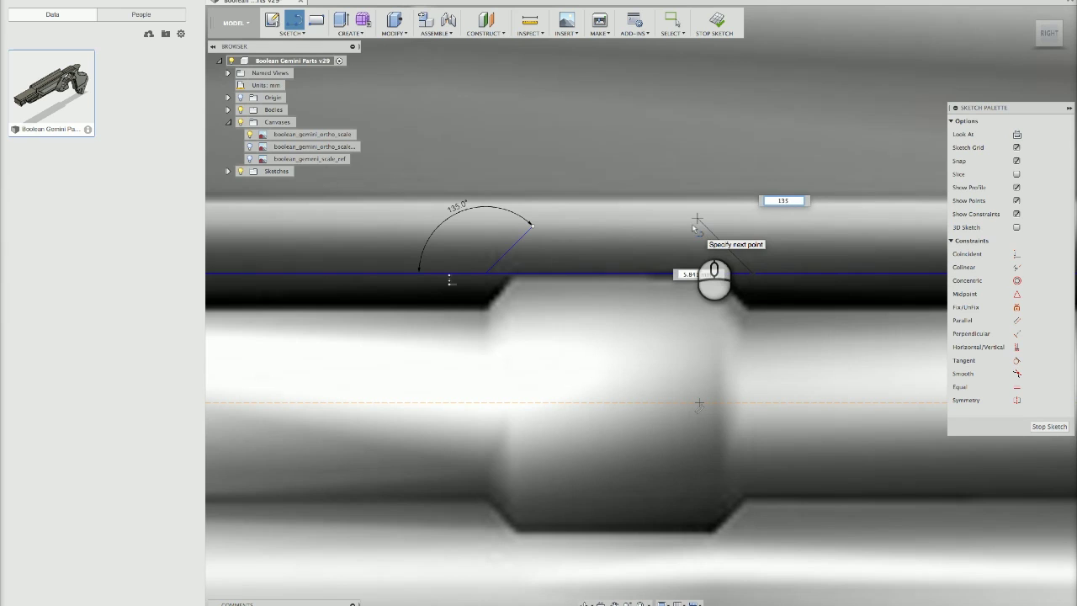
{"action": "left_click", "coordinate": [696, 218]}
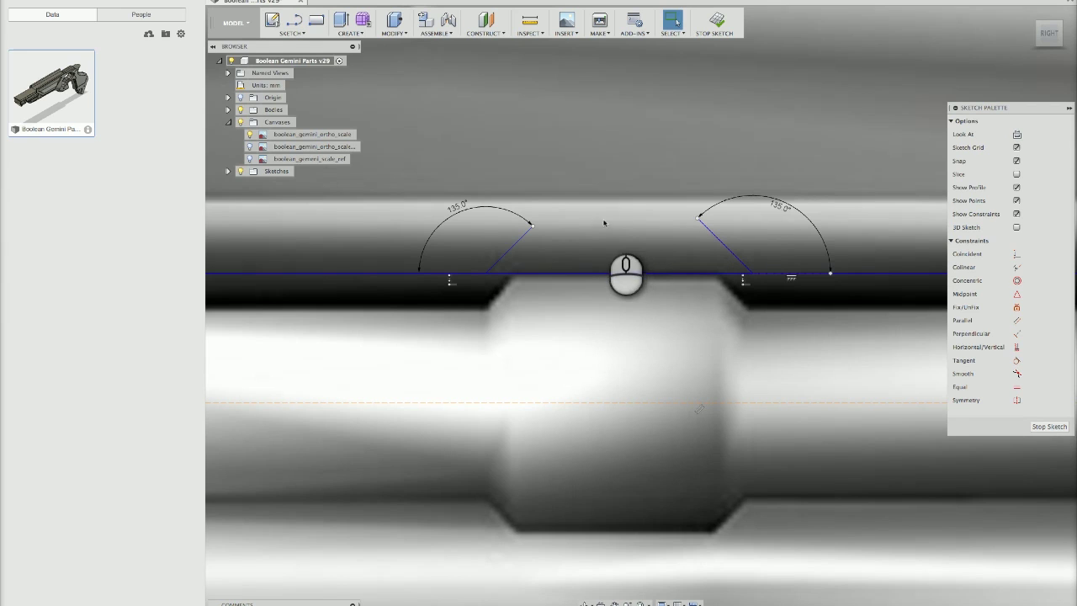
{"action": "key", "text": "l"}
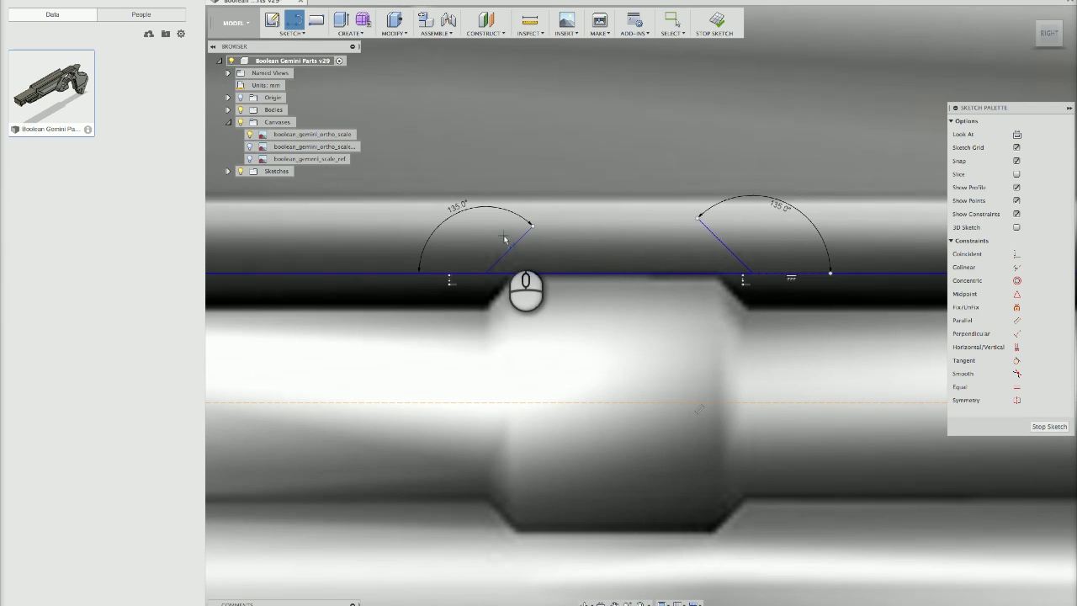
{"action": "left_click", "coordinate": [501, 247]}
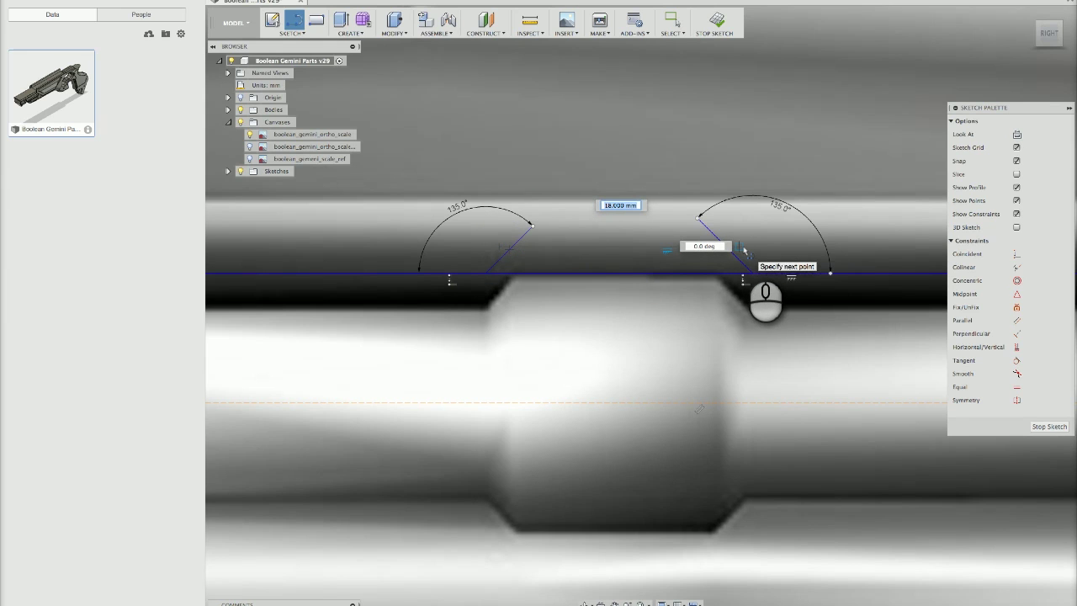
{"action": "left_click", "coordinate": [741, 248]}
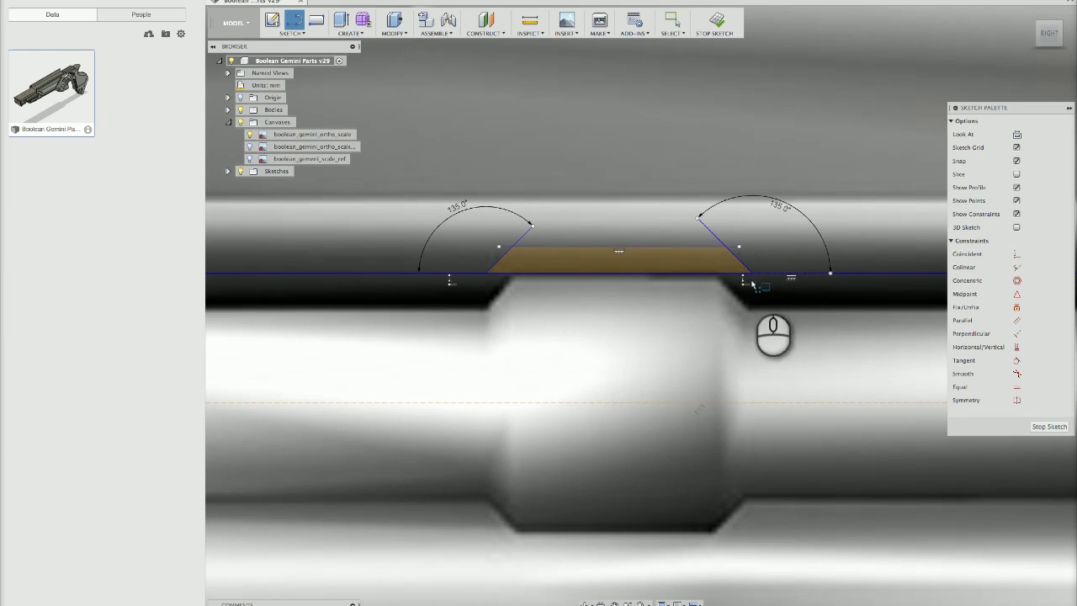
Trim the overhanging line ends at both upper corners of the collar outline and the baseline section between its two slopes
{"action": "scroll", "coordinate": [729, 273], "scroll_direction": "up", "scroll_amount": 2}
{"action": "key", "text": "Escape"}
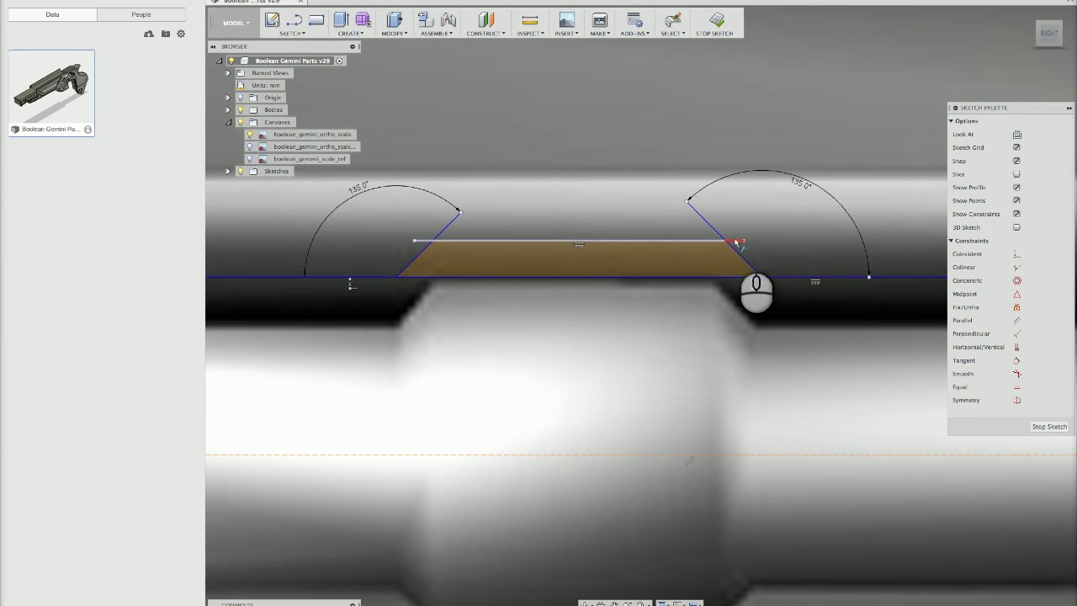
{"action": "left_click", "coordinate": [731, 240]}
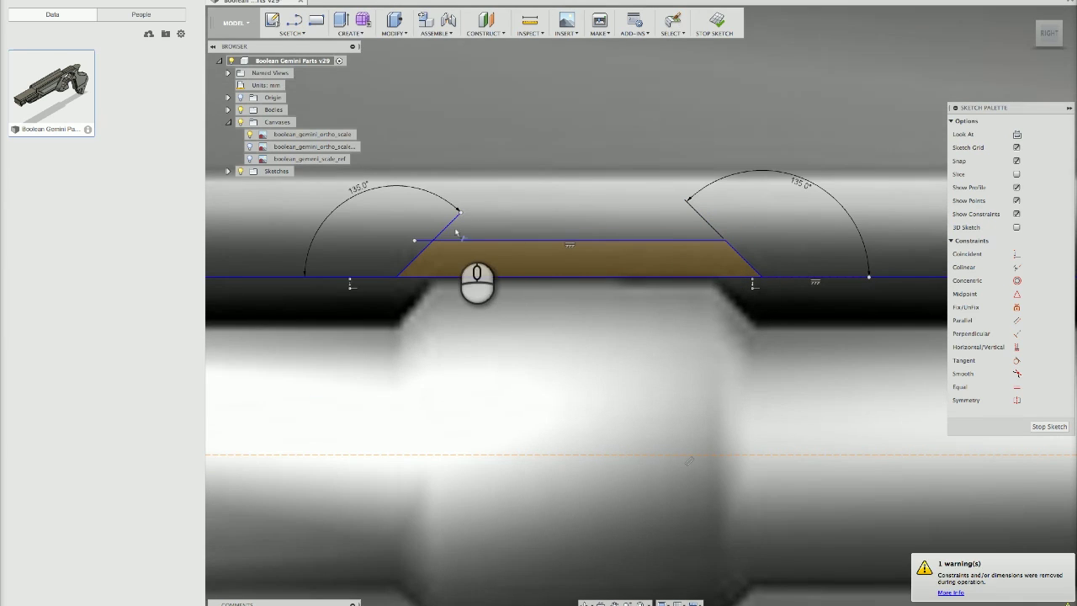
{"action": "left_click", "coordinate": [428, 236]}
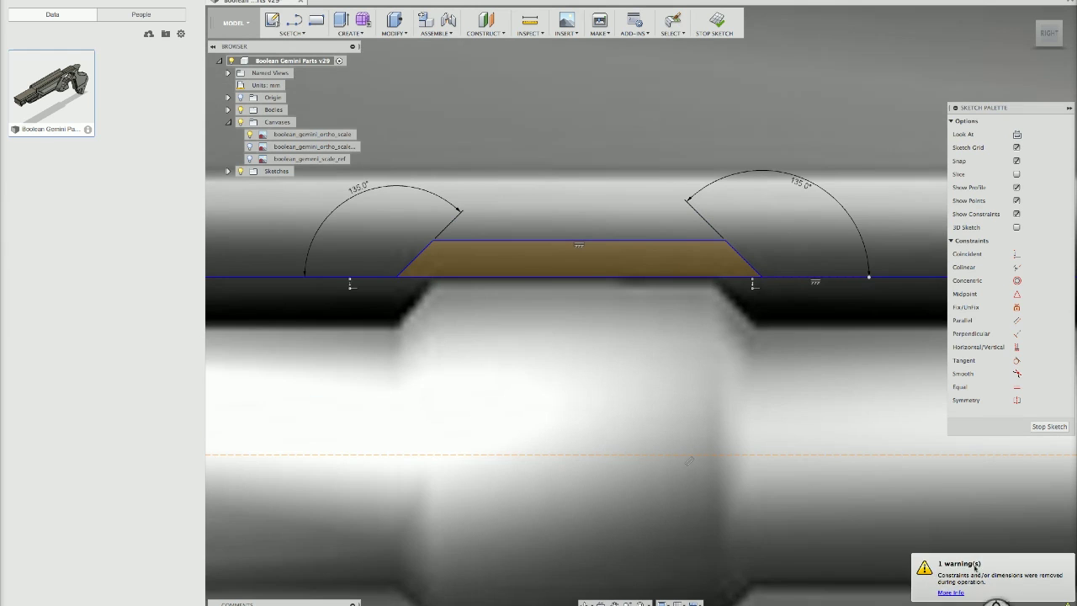
{"action": "left_click", "coordinate": [597, 316]}
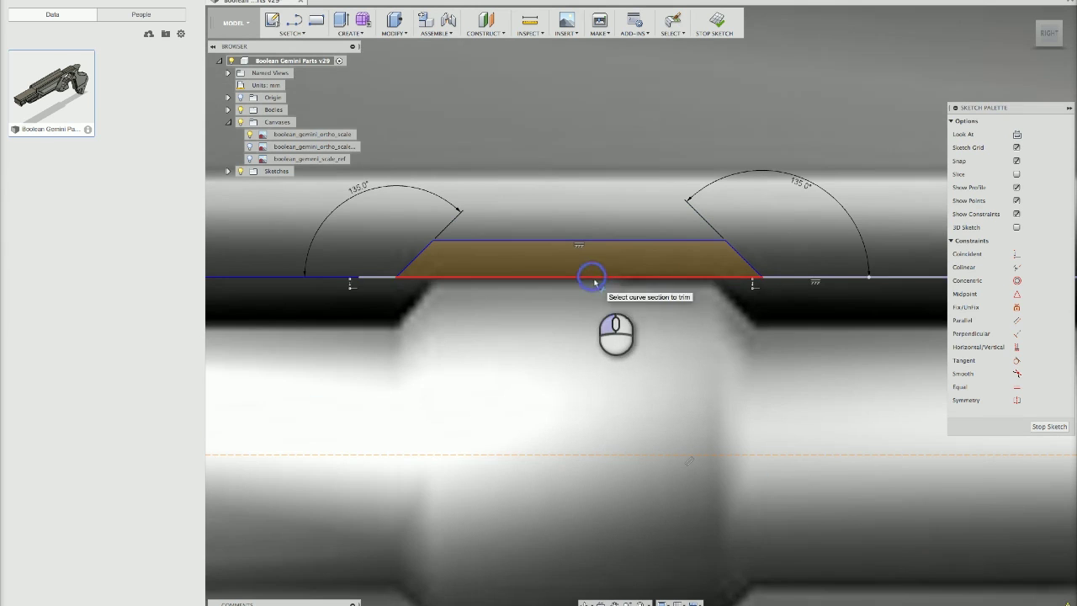
{"action": "left_click", "coordinate": [596, 274]}
{"action": "scroll", "coordinate": [650, 337], "scroll_direction": "up", "scroll_amount": 3}
{"action": "scroll", "coordinate": [653, 333], "scroll_direction": "down", "scroll_amount": 2}
{"action": "scroll", "coordinate": [654, 332], "scroll_direction": "down", "scroll_amount": 5}
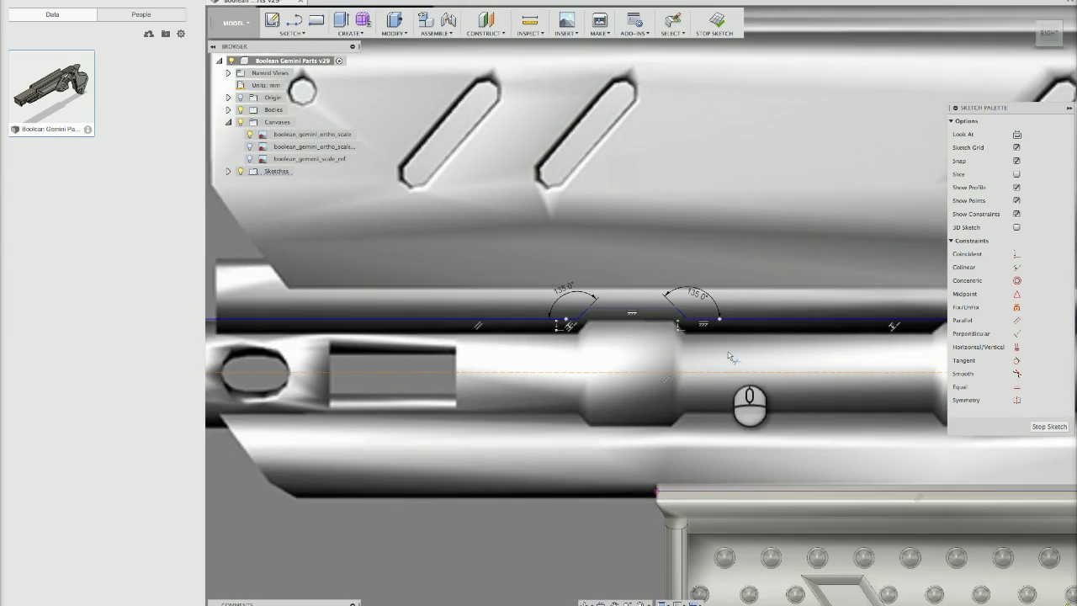
{"action": "middle_click_drag", "start_coordinate": [726, 353], "coordinate": [516, 357]}
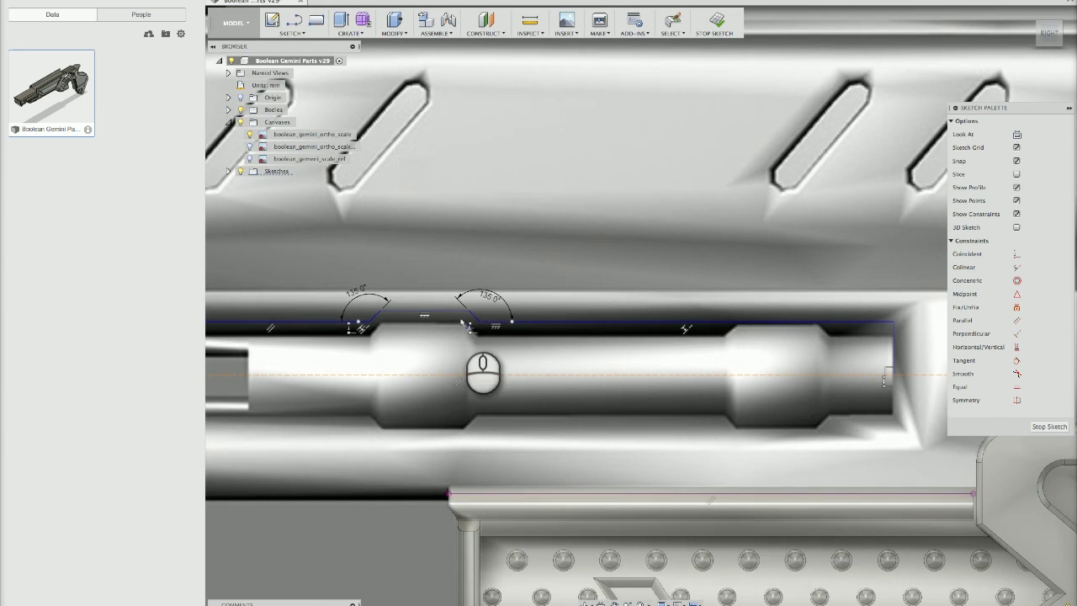
{"action": "scroll", "coordinate": [411, 308], "scroll_direction": "up", "scroll_amount": 4}
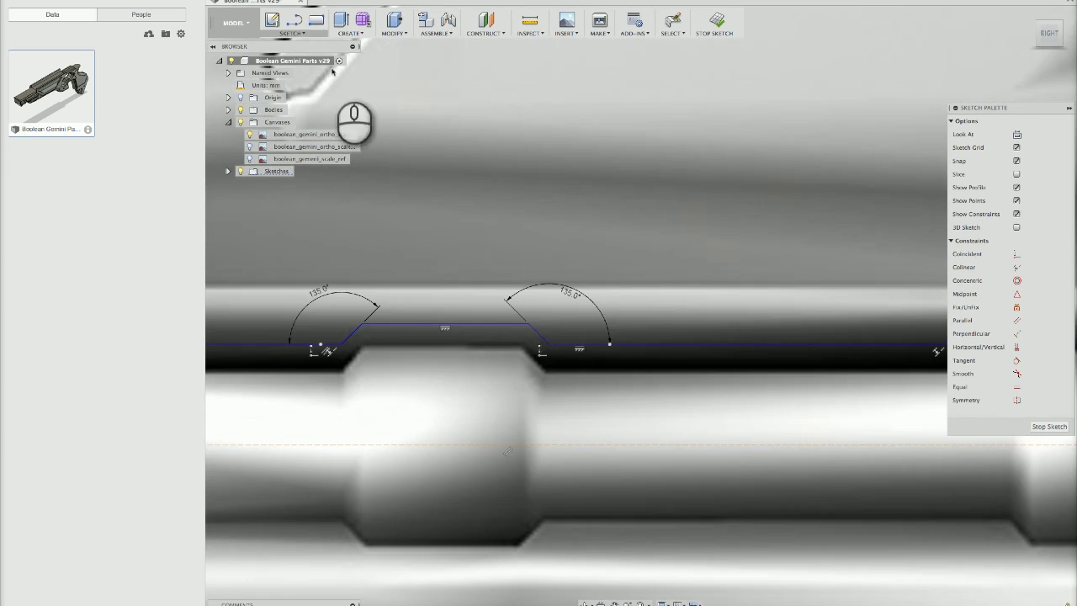
{"action": "scroll", "coordinate": [514, 332], "scroll_direction": "down", "scroll_amount": 4}
{"action": "middle_click_drag", "start_coordinate": [795, 337], "coordinate": [694, 340]}
{"action": "middle_click_drag", "start_coordinate": [493, 281], "coordinate": [673, 281]}
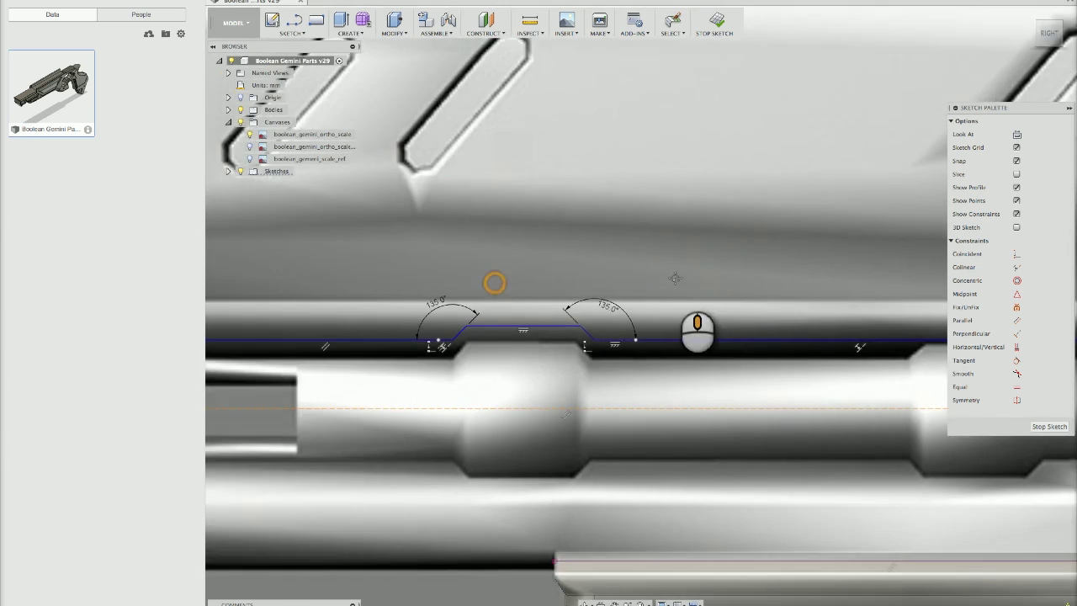
{"action": "scroll", "coordinate": [570, 106], "scroll_direction": "up", "scroll_amount": 2}
{"action": "left_click", "coordinate": [345, 32]}
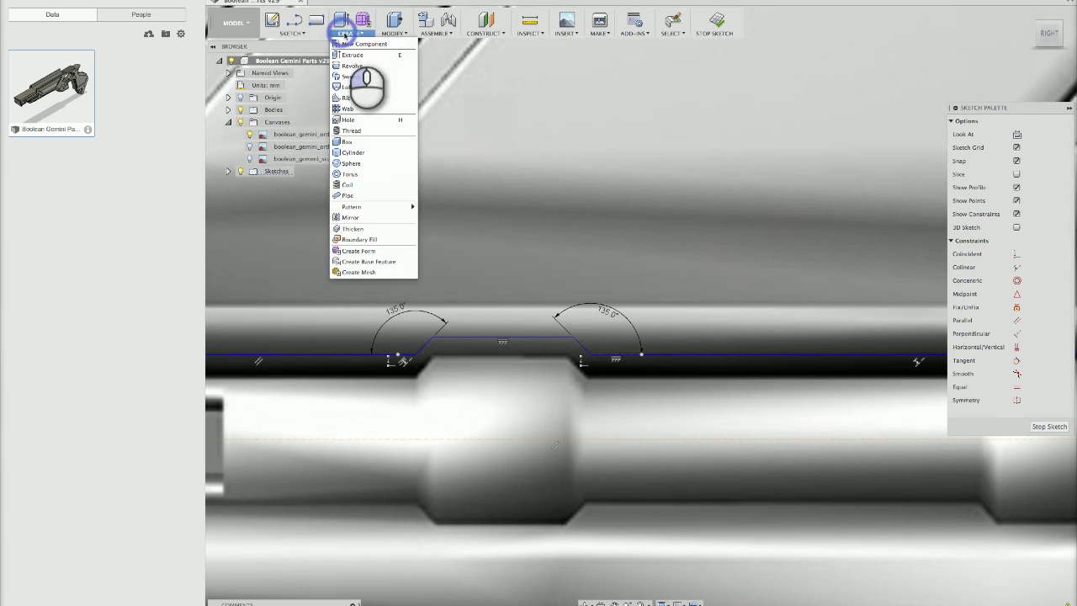
{"action": "left_click", "coordinate": [291, 32]}
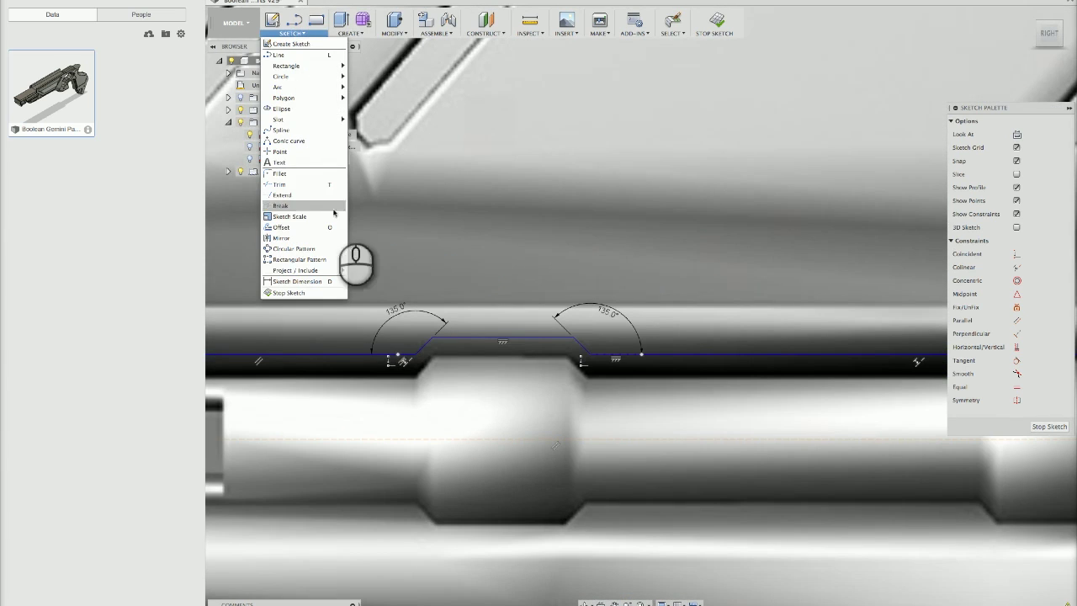
{"action": "left_click", "coordinate": [329, 261]}
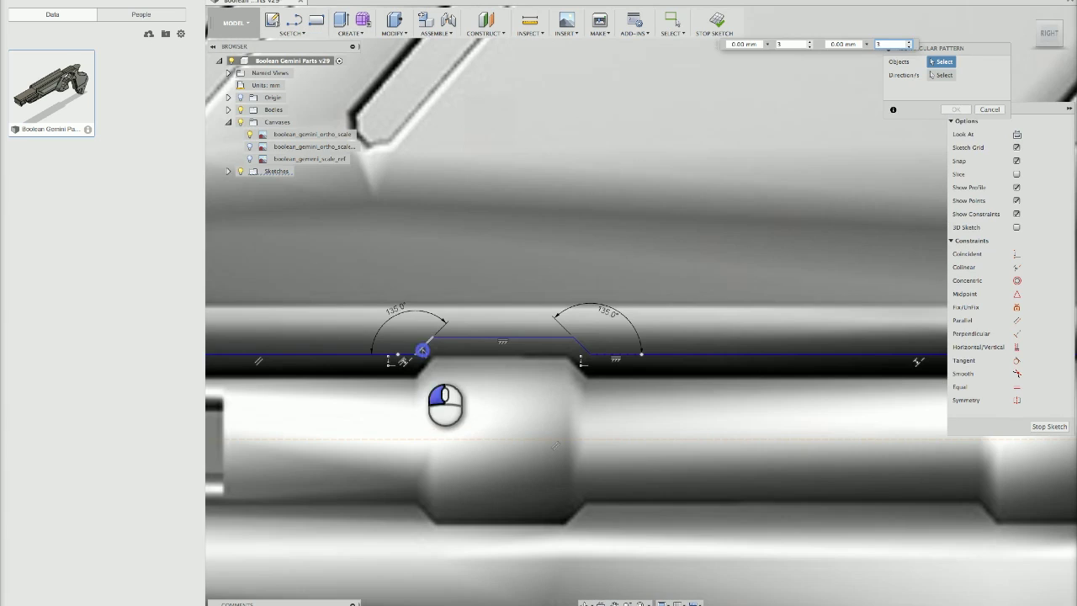
{"action": "mouse_move", "coordinate": [422, 350]}
{"action": "left_mouse_down"}
{"action": "mouse_move", "coordinate": [366, 274]}
{"action": "mouse_move", "coordinate": [620, 272]}
{"action": "left_mouse_up"}
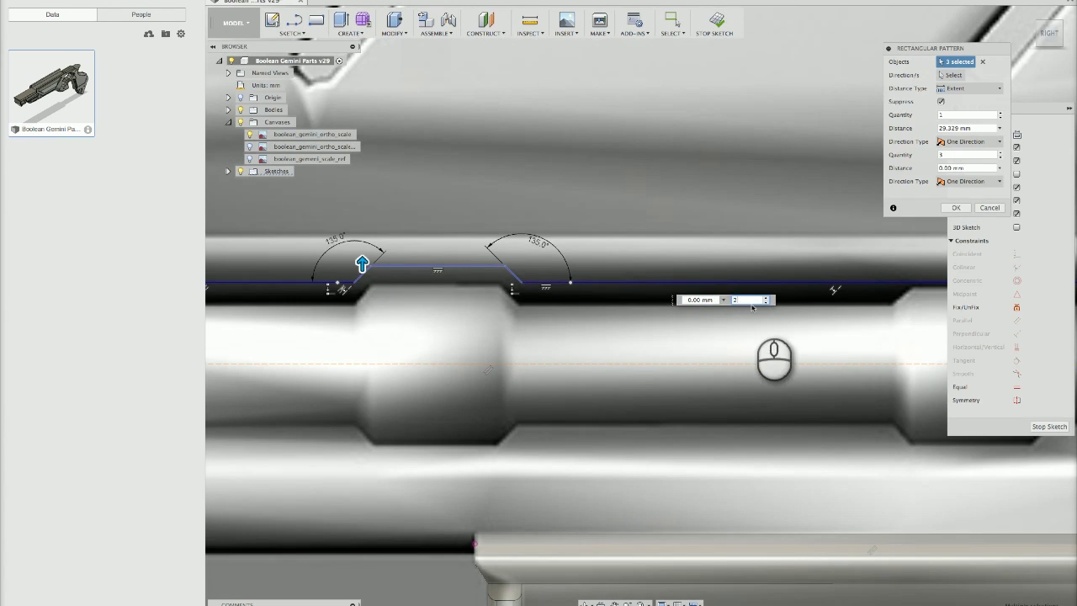
{"action": "key", "text": "Tab"}
{"action": "left_click_drag", "start_coordinate": [361, 263], "coordinate": [362, 204]}
{"action": "key", "text": "Escape"}
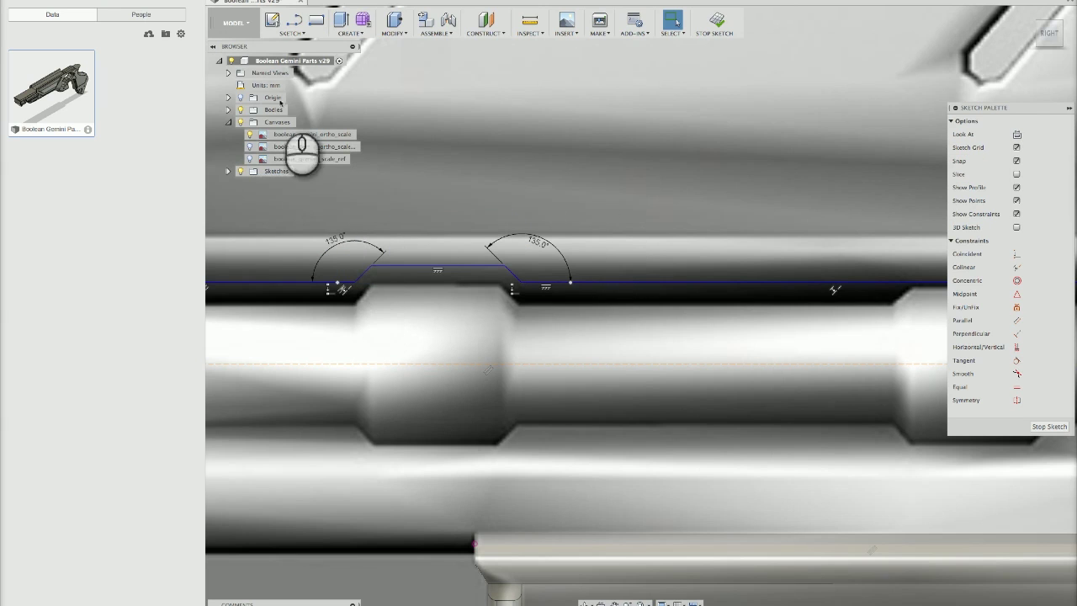
Pattern the front collar's three outline lines rearward along the barrel, with quantity 2 and an extent of about 64 mm, to form the rear collar
{"action": "left_click", "coordinate": [292, 32]}
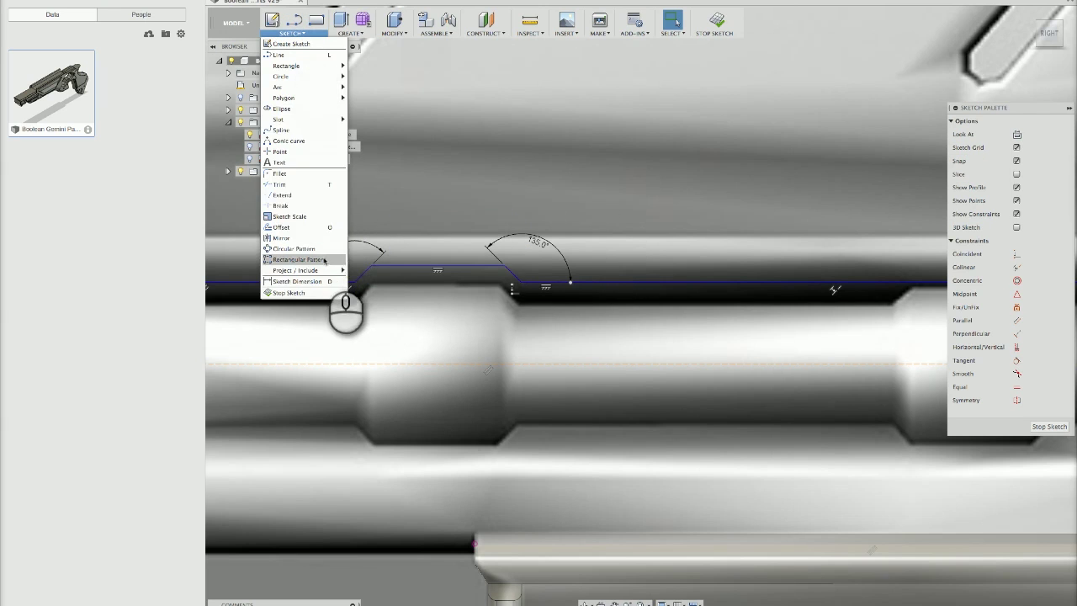
{"action": "left_click", "coordinate": [320, 260]}
{"action": "left_click", "coordinate": [362, 274]}
{"action": "left_click", "coordinate": [410, 268]}
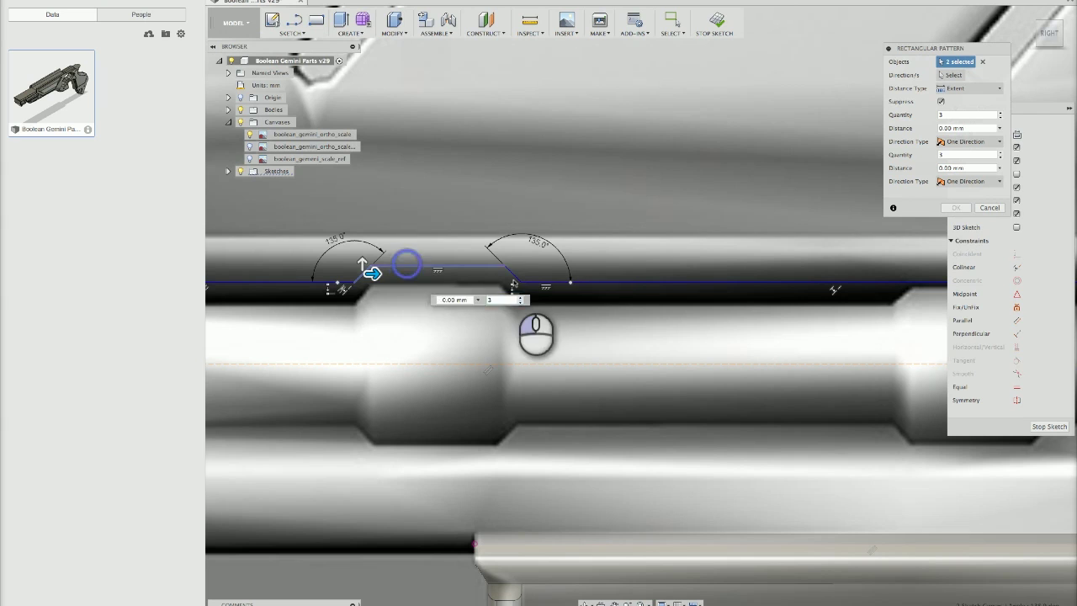
{"action": "left_click", "coordinate": [509, 279]}
{"action": "type", "text": "2"}
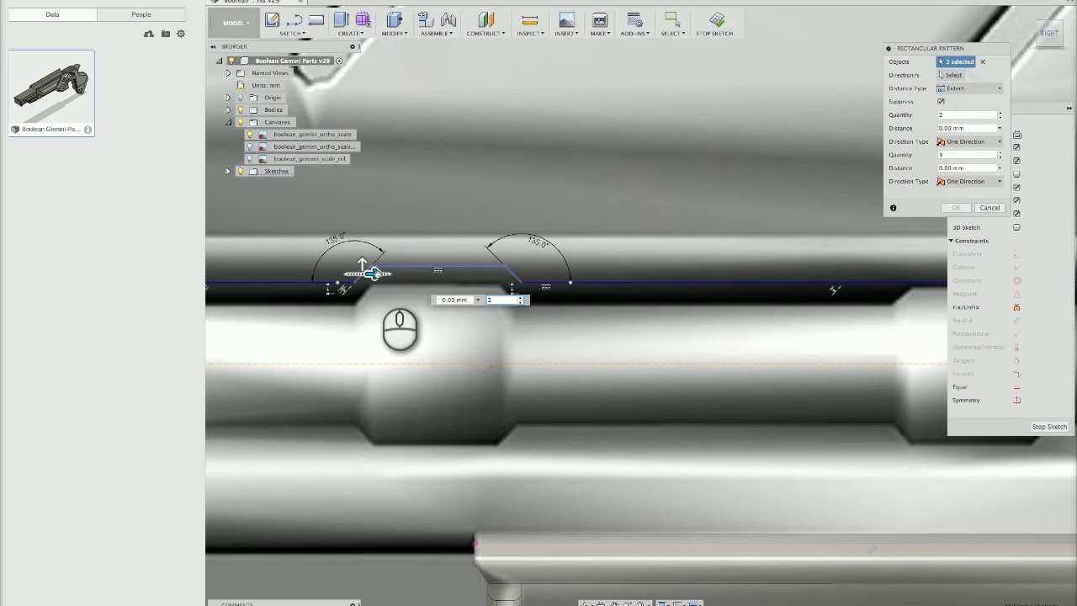
{"action": "left_click_drag", "start_coordinate": [372, 273], "coordinate": [736, 275]}
{"action": "middle_click_drag", "start_coordinate": [676, 179], "coordinate": [498, 163]}
{"action": "left_click_drag", "start_coordinate": [438, 253], "coordinate": [596, 254]}
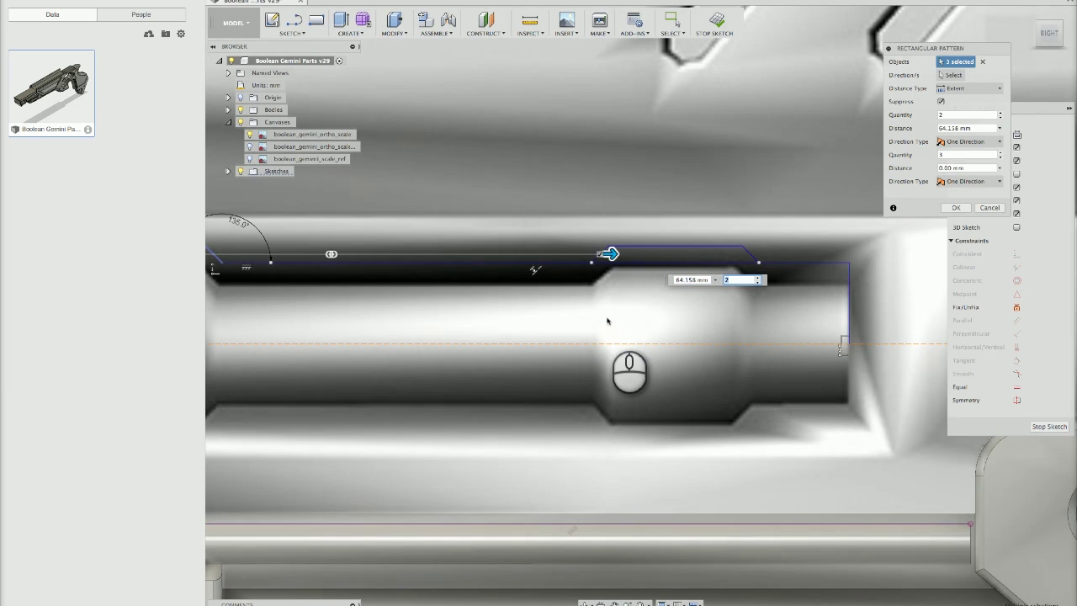
{"action": "key", "text": "Return"}
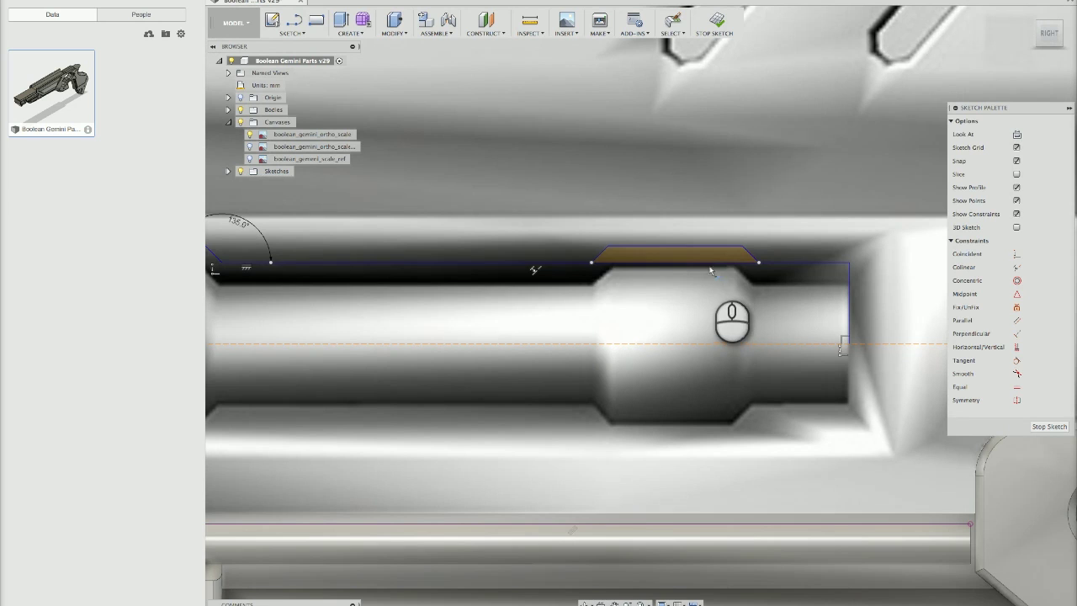
Trim the baseline section between the two slopes of the rear collar outline
{"action": "left_click", "coordinate": [713, 266]}
{"action": "scroll", "coordinate": [678, 250], "scroll_direction": "down", "scroll_amount": 3}
{"action": "middle_click_drag", "start_coordinate": [678, 250], "coordinate": [610, 179]}
{"action": "scroll", "coordinate": [705, 143], "scroll_direction": "down", "scroll_amount": 2}
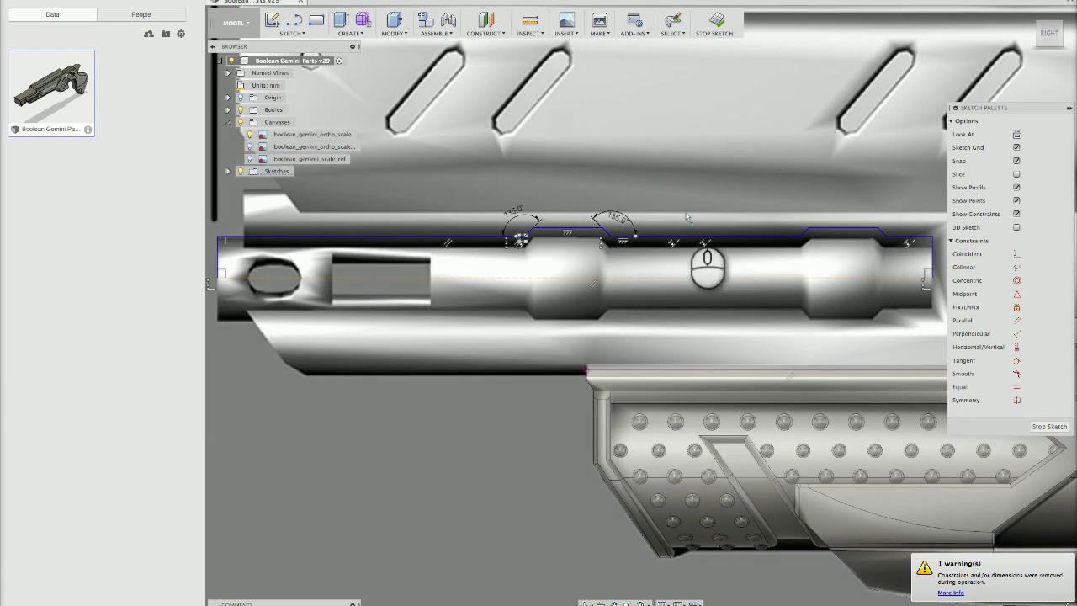
{"action": "scroll", "coordinate": [646, 236], "scroll_direction": "down", "scroll_amount": 1}
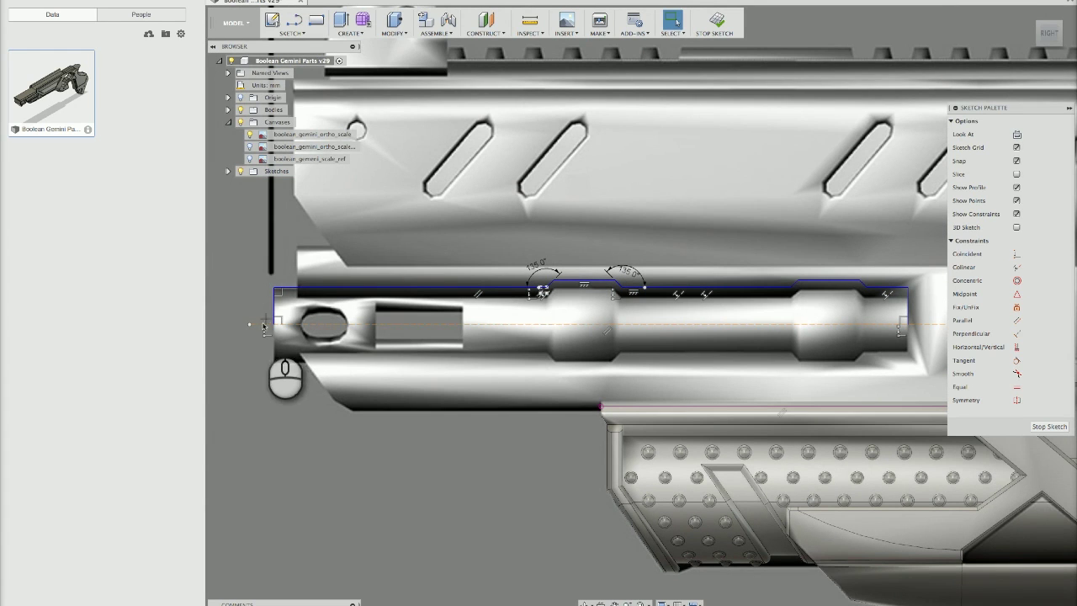
Close the half profile with a line along the centre line between the barrel's front and rear ends, and finish the sketch
{"action": "key", "text": "l"}
{"action": "left_click", "coordinate": [273, 322]}
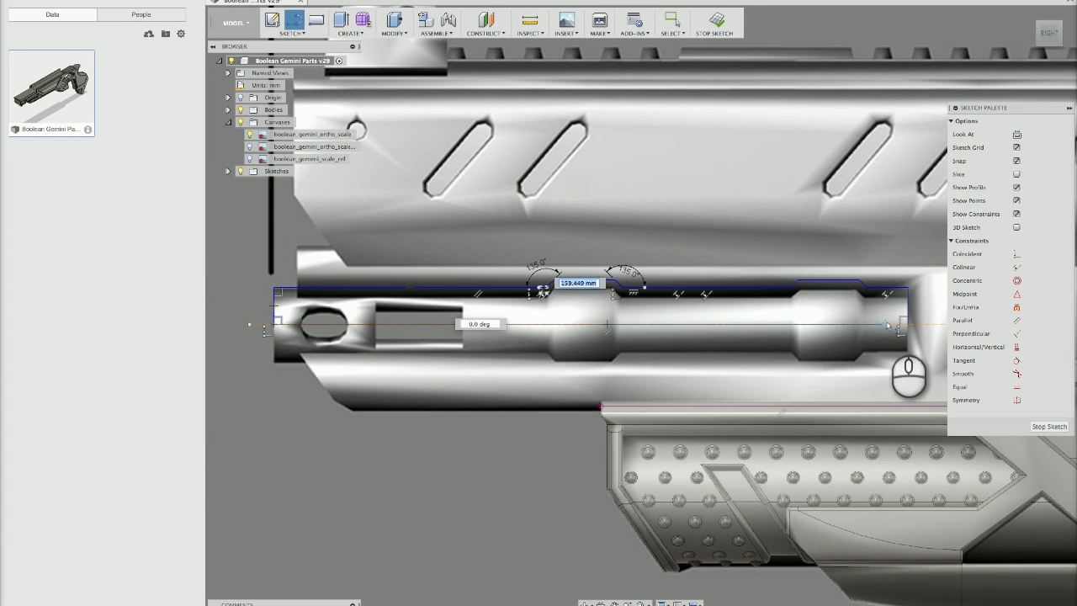
{"action": "left_click", "coordinate": [903, 323]}
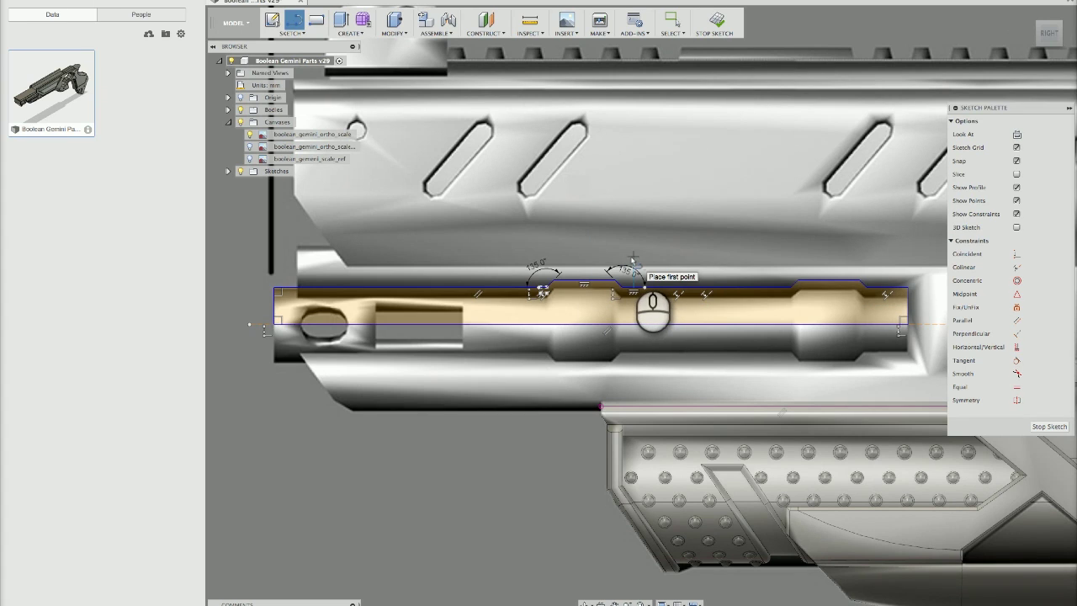
{"action": "left_click", "coordinate": [716, 20]}
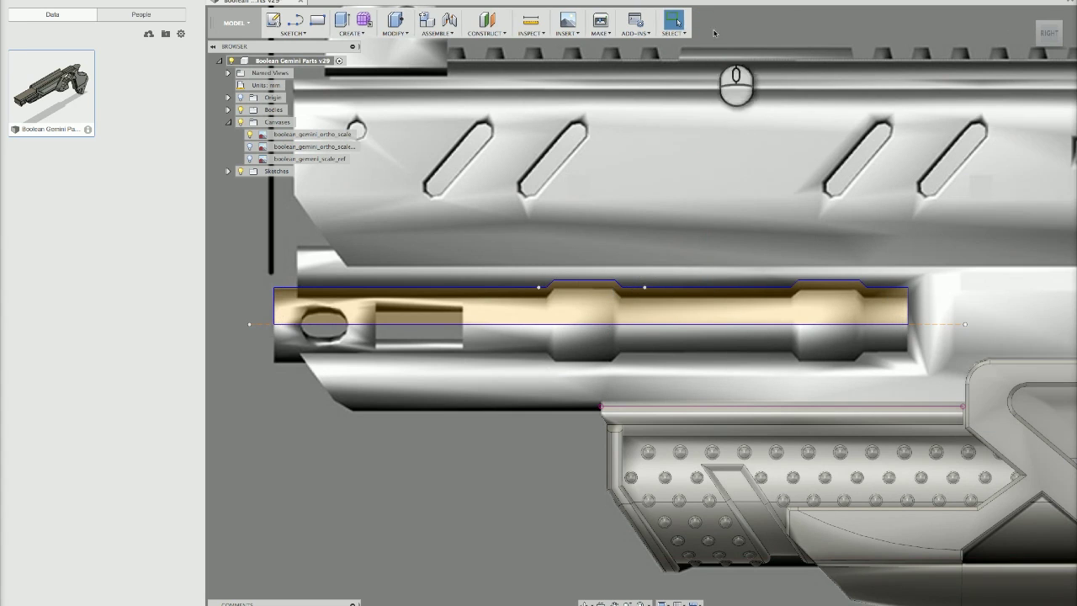
Revolve the closed barrel profile 360° about its centre-line edge as a new body
{"action": "middle_click_drag", "start_coordinate": [584, 216], "coordinate": [611, 296], "text": "shift"}
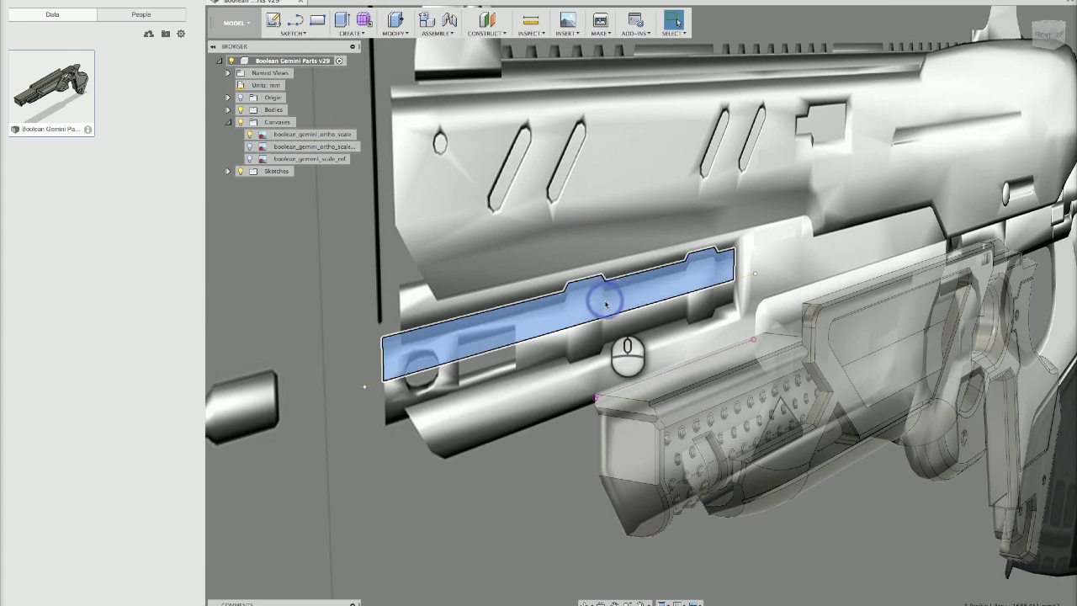
{"action": "left_click", "coordinate": [603, 296]}
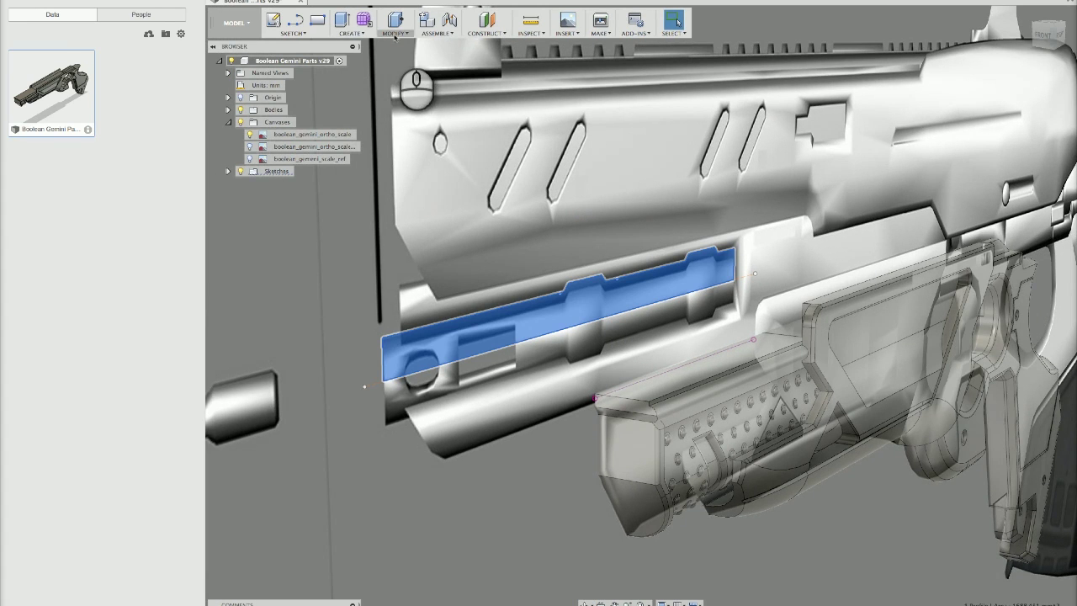
{"action": "left_click", "coordinate": [354, 33]}
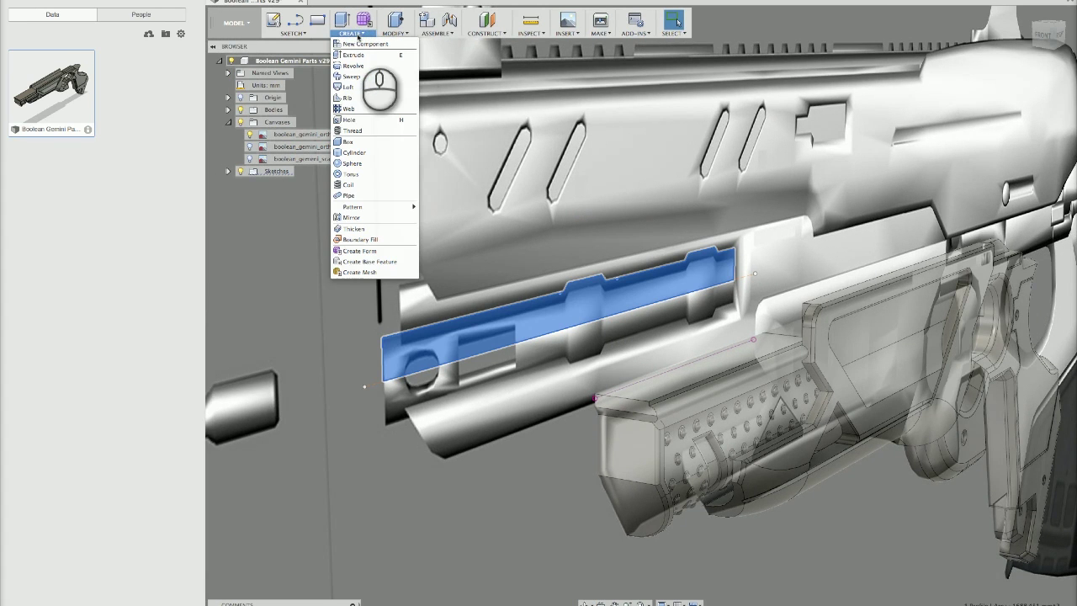
{"action": "left_click", "coordinate": [357, 66]}
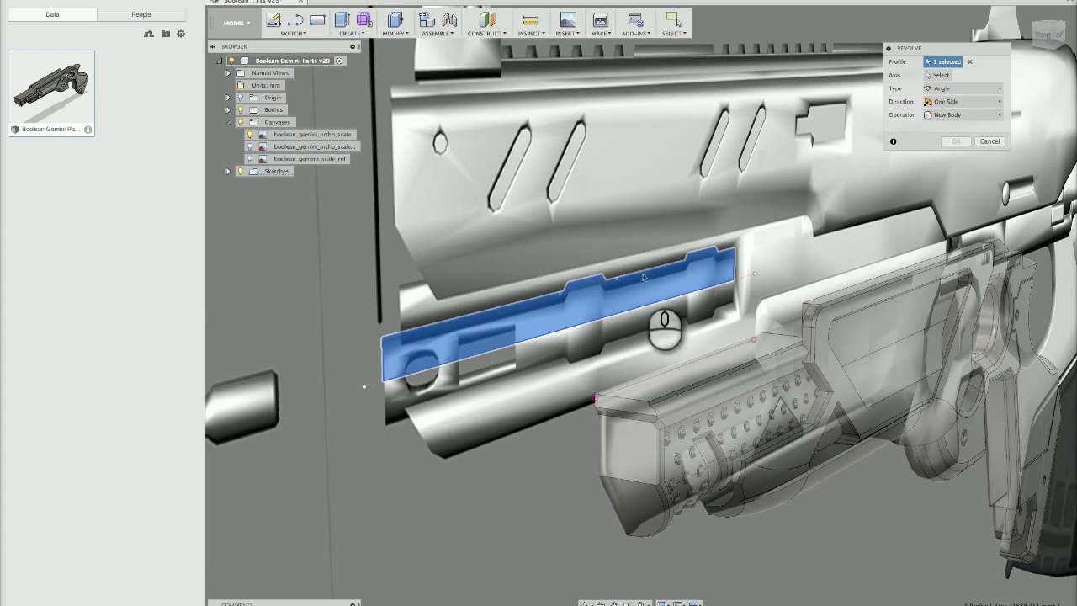
{"action": "left_click", "coordinate": [608, 293]}
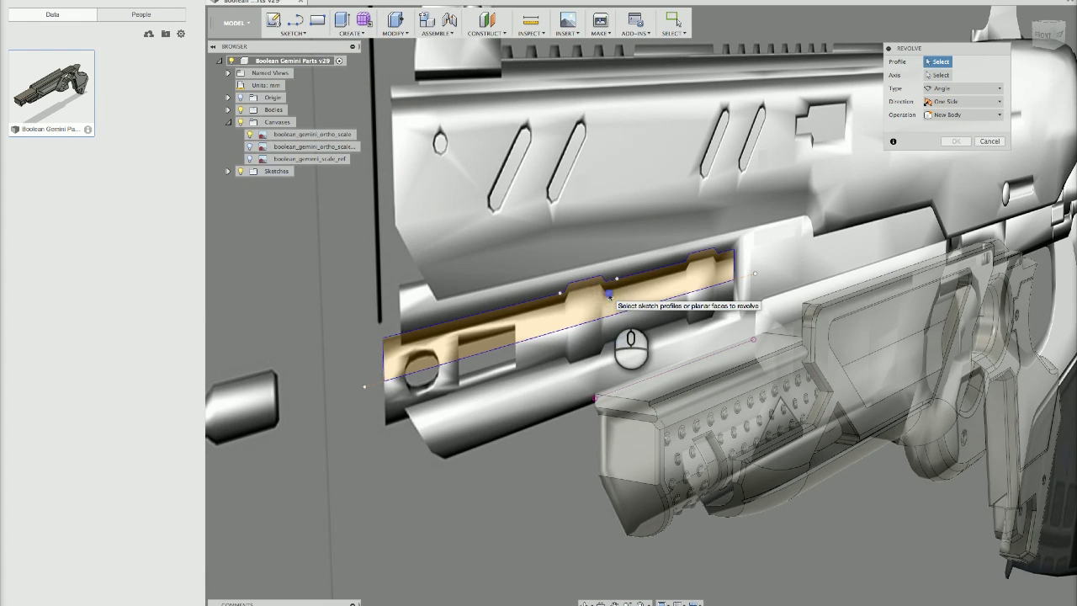
{"action": "left_click", "coordinate": [557, 313]}
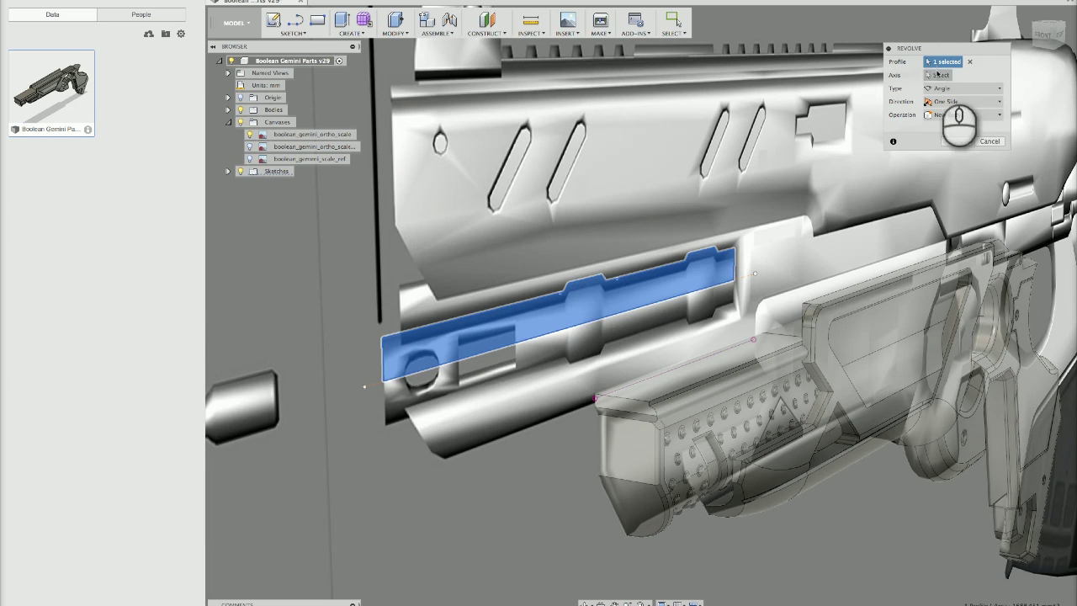
{"action": "left_click", "coordinate": [935, 75]}
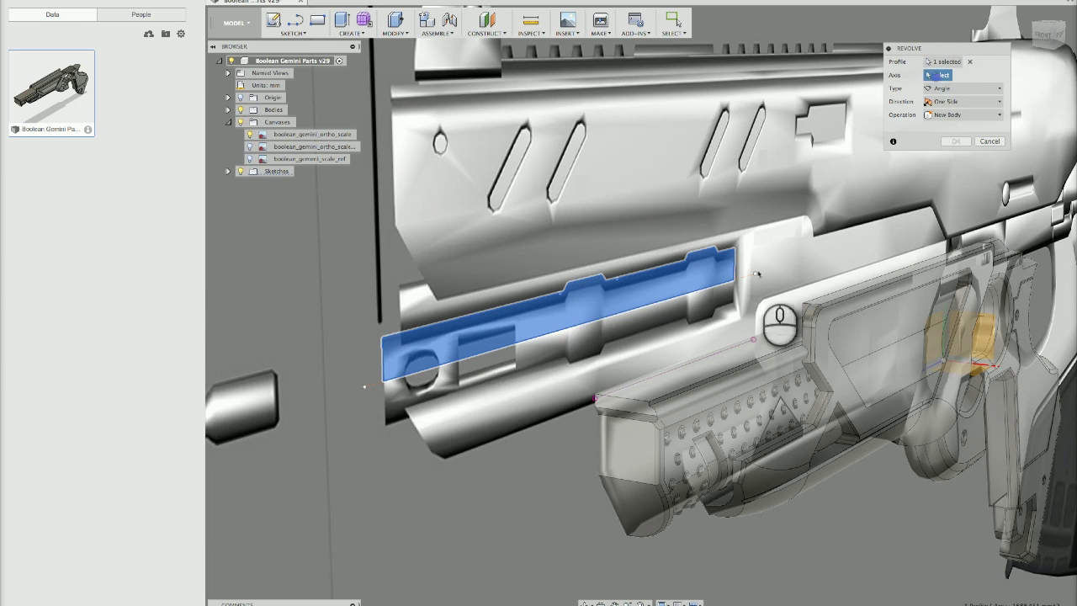
{"action": "left_click", "coordinate": [733, 286]}
{"action": "middle_click_drag", "start_coordinate": [733, 286], "coordinate": [721, 206], "text": "shift"}
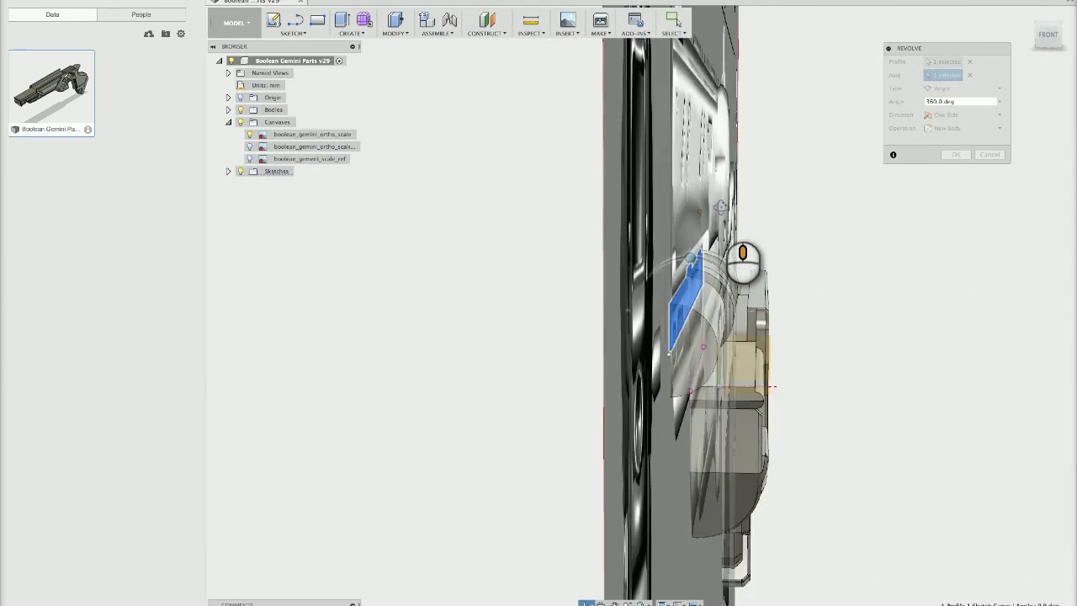
{"action": "middle_click_drag", "start_coordinate": [743, 262], "coordinate": [550, 257], "text": "shift"}
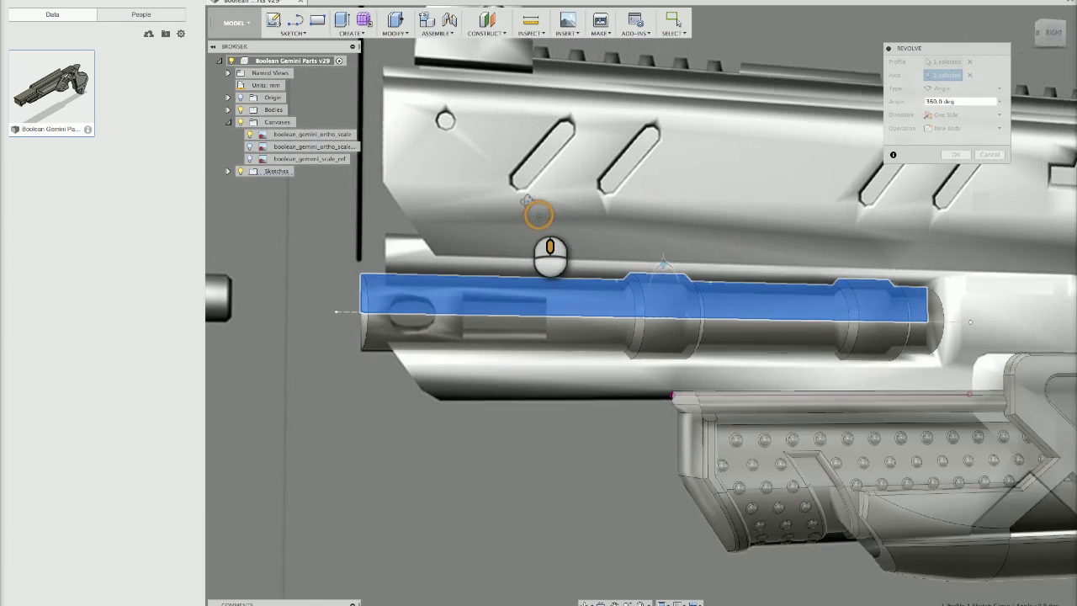
{"action": "middle_click_drag", "start_coordinate": [526, 200], "coordinate": [547, 195], "text": "shift"}
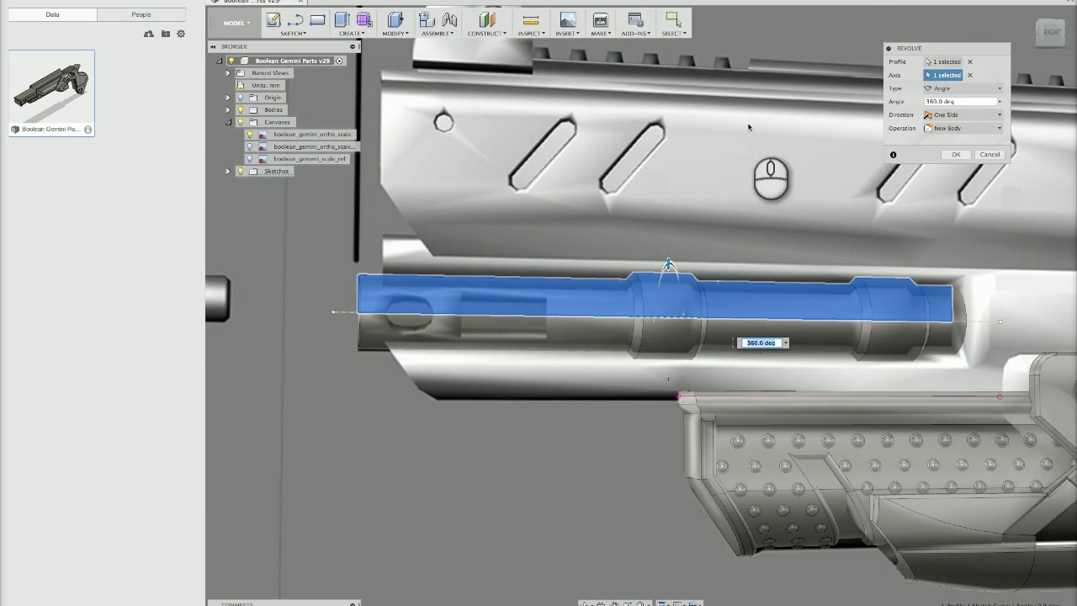
{"action": "middle_click_drag", "start_coordinate": [749, 127], "coordinate": [1035, 126], "text": "shift"}
{"action": "left_click", "coordinate": [955, 154]}
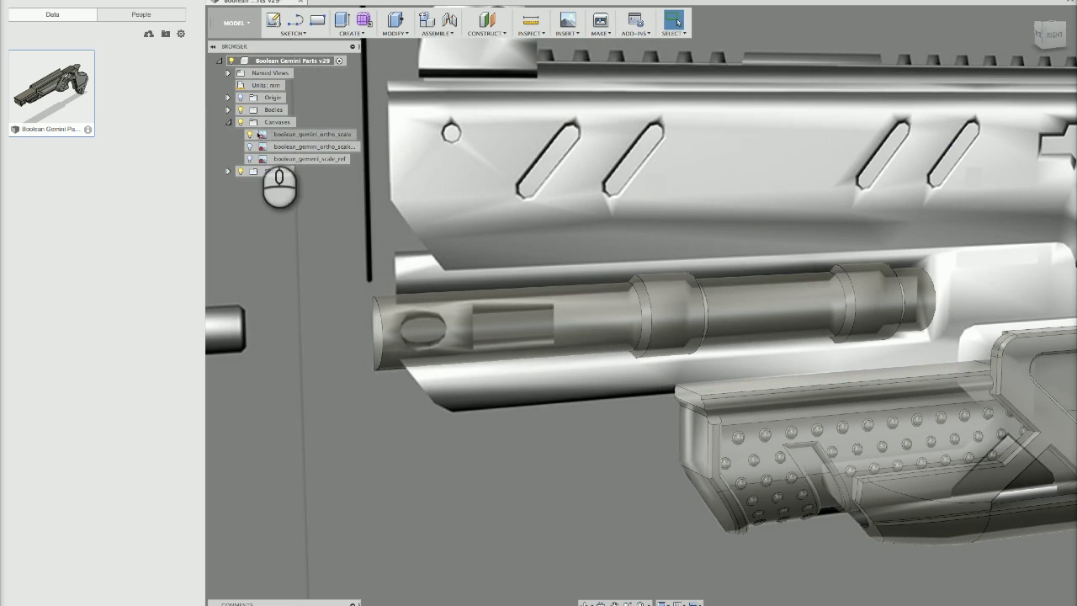
Hide the reference canvases to inspect the revolved barrel and show them again
{"action": "left_click", "coordinate": [240, 122]}
{"action": "mouse_move", "coordinate": [737, 228]}
{"action": "middle_mouse_down", "text": "shift"}
{"action": "mouse_move", "coordinate": [682, 240]}
{"action": "mouse_move", "coordinate": [694, 221]}
{"action": "mouse_move", "coordinate": [760, 232]}
{"action": "mouse_move", "coordinate": [743, 233]}
{"action": "middle_mouse_up", "text": "shift"}
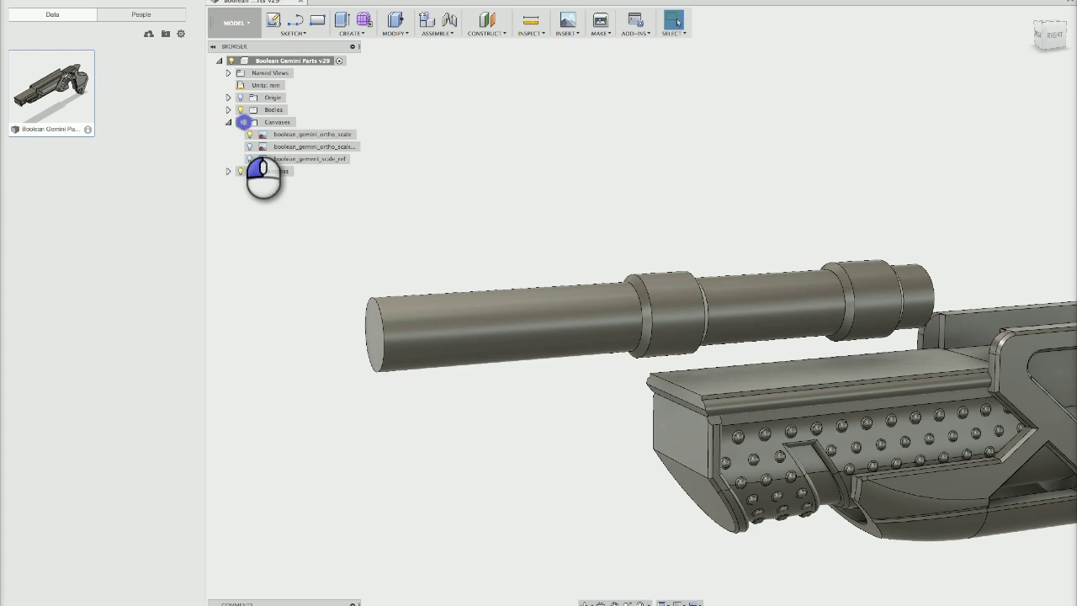
{"action": "left_click", "coordinate": [243, 122]}
Start a box on the canvas plane with a base about 22.7 by 7.2 mm traced over the rectangular slot near the barrel's front
{"action": "scroll", "coordinate": [943, 126], "scroll_direction": "up", "scroll_amount": 3}
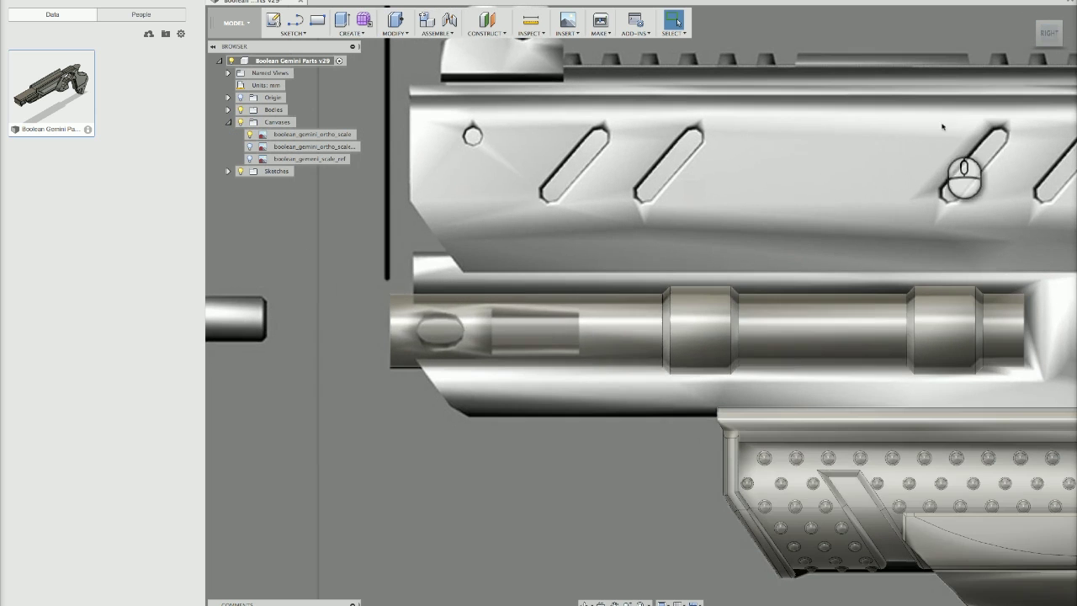
{"action": "scroll", "coordinate": [479, 328], "scroll_direction": "up", "scroll_amount": 5}
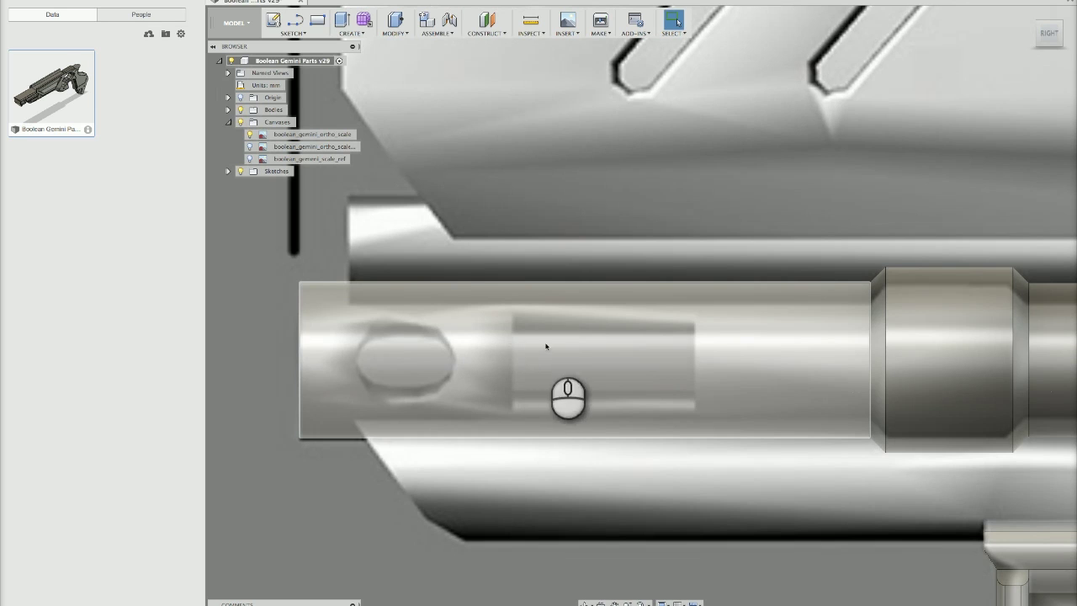
{"action": "left_click", "coordinate": [350, 31]}
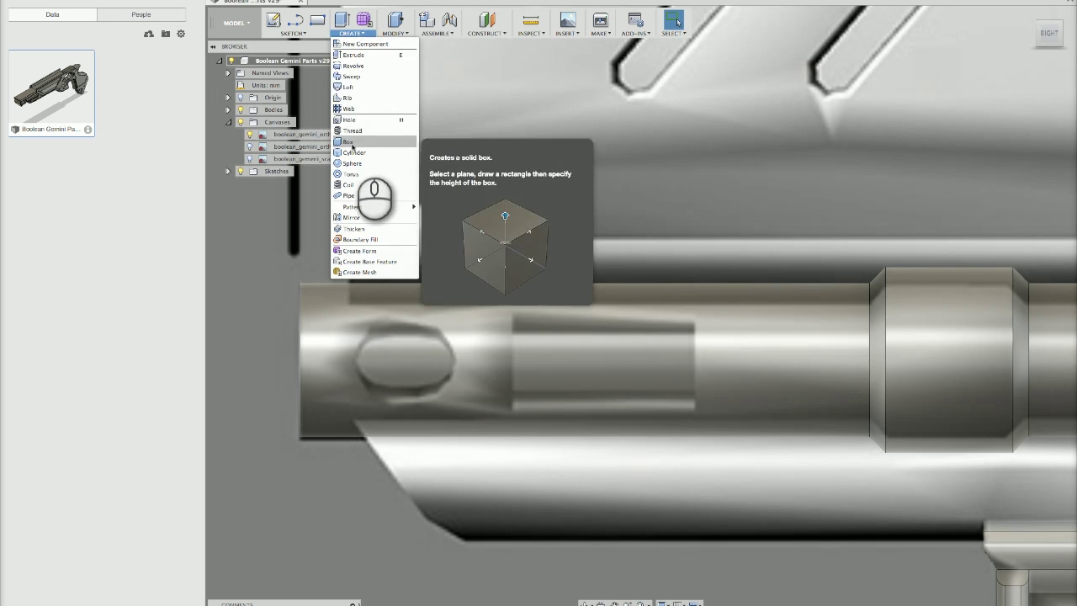
{"action": "left_click", "coordinate": [349, 142]}
{"action": "left_click", "coordinate": [638, 521]}
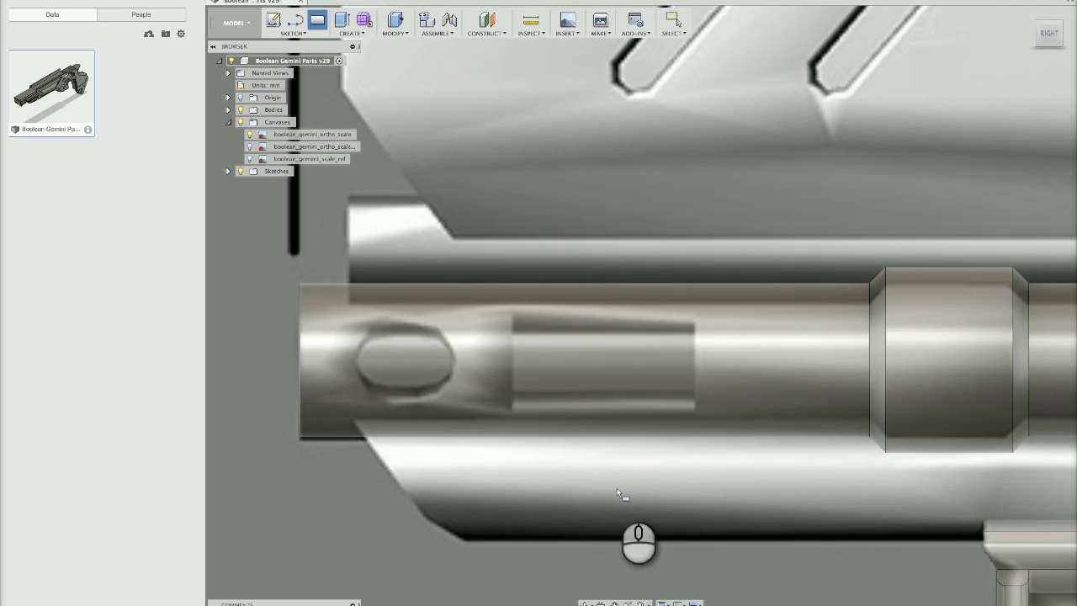
{"action": "scroll", "coordinate": [560, 381], "scroll_direction": "up", "scroll_amount": 3}
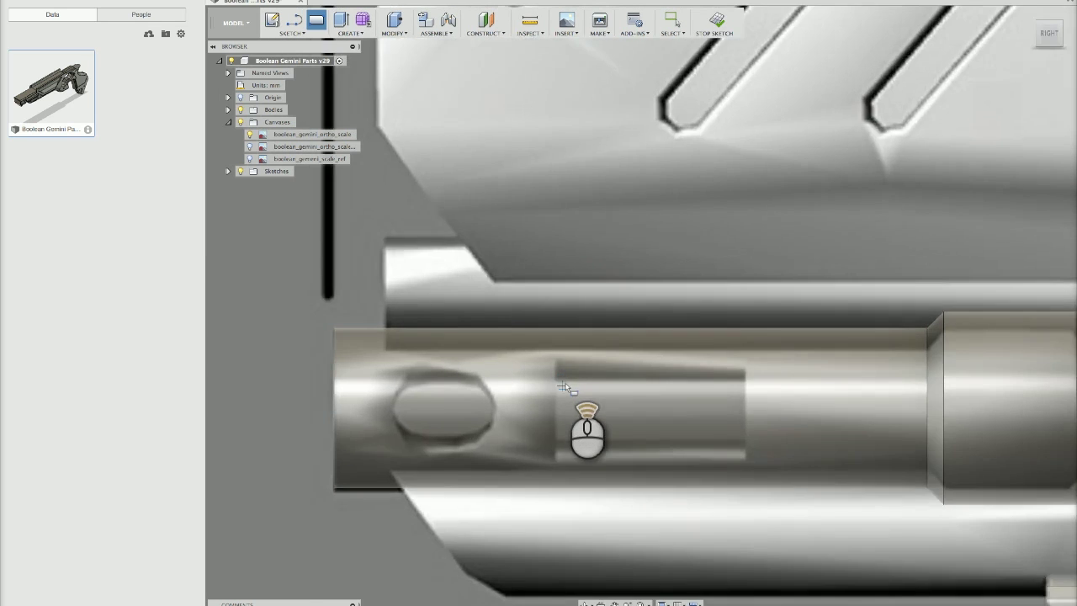
{"action": "left_click", "coordinate": [552, 380]}
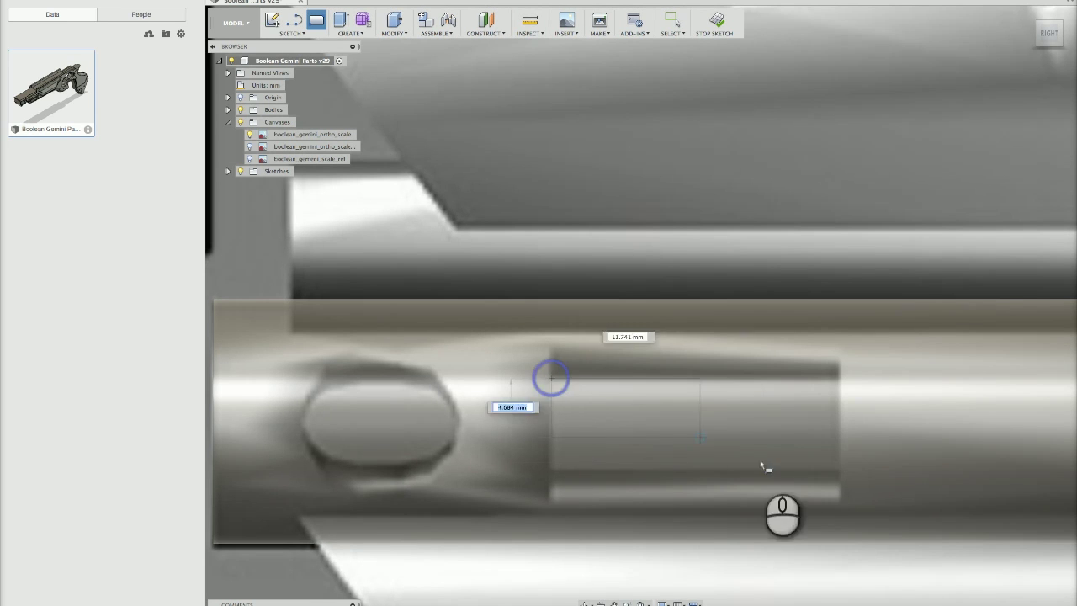
{"action": "left_click", "coordinate": [838, 471]}
Hide the reference canvases and create the slot box as a new body with a height of about 23.3 mm
{"action": "middle_click_drag", "start_coordinate": [710, 374], "coordinate": [747, 387], "text": "shift"}
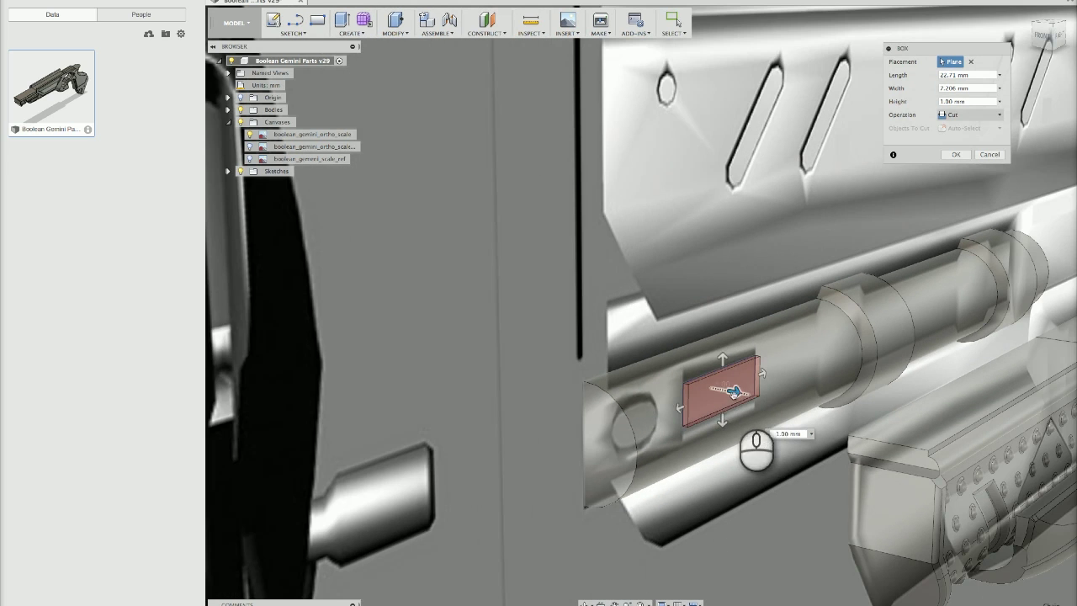
{"action": "left_click_drag", "start_coordinate": [733, 390], "coordinate": [797, 403]}
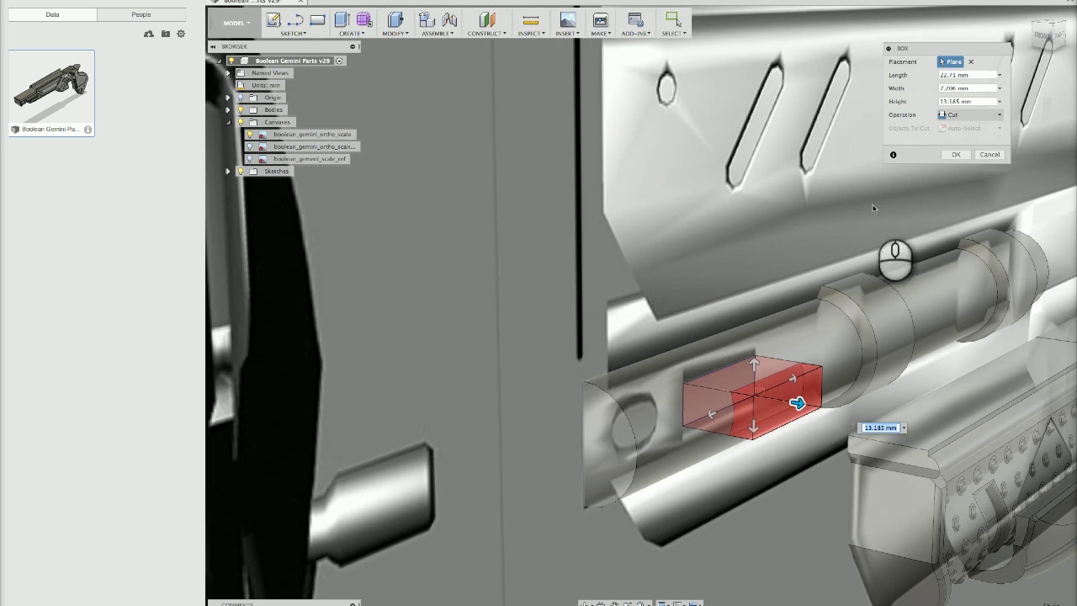
{"action": "middle_click_drag", "start_coordinate": [733, 311], "coordinate": [553, 252], "text": "shift"}
{"action": "left_click", "coordinate": [240, 122]}
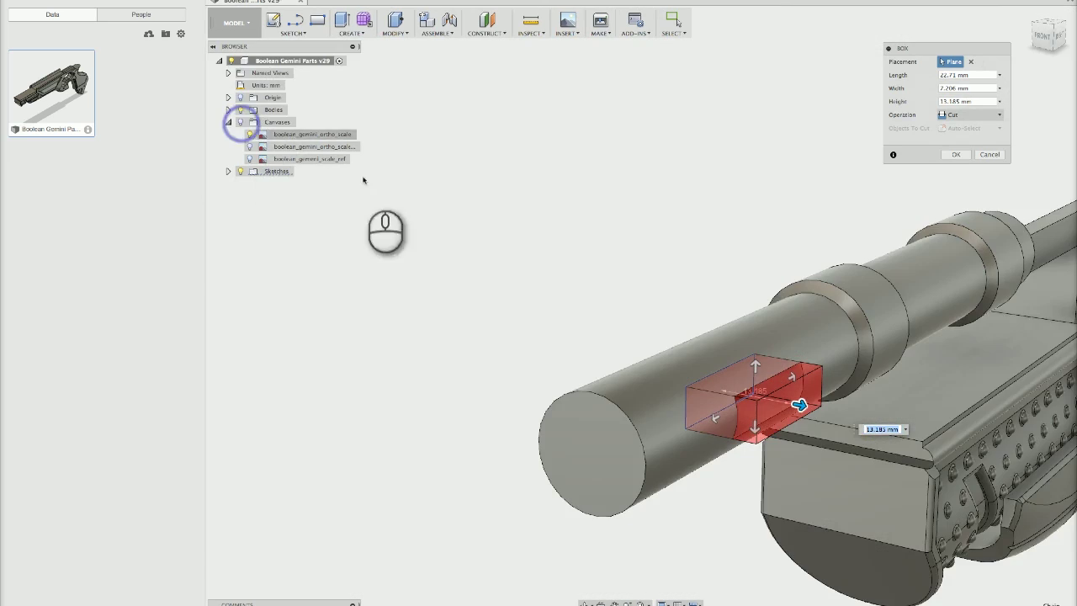
{"action": "middle_click_drag", "start_coordinate": [659, 294], "coordinate": [634, 296], "text": "shift"}
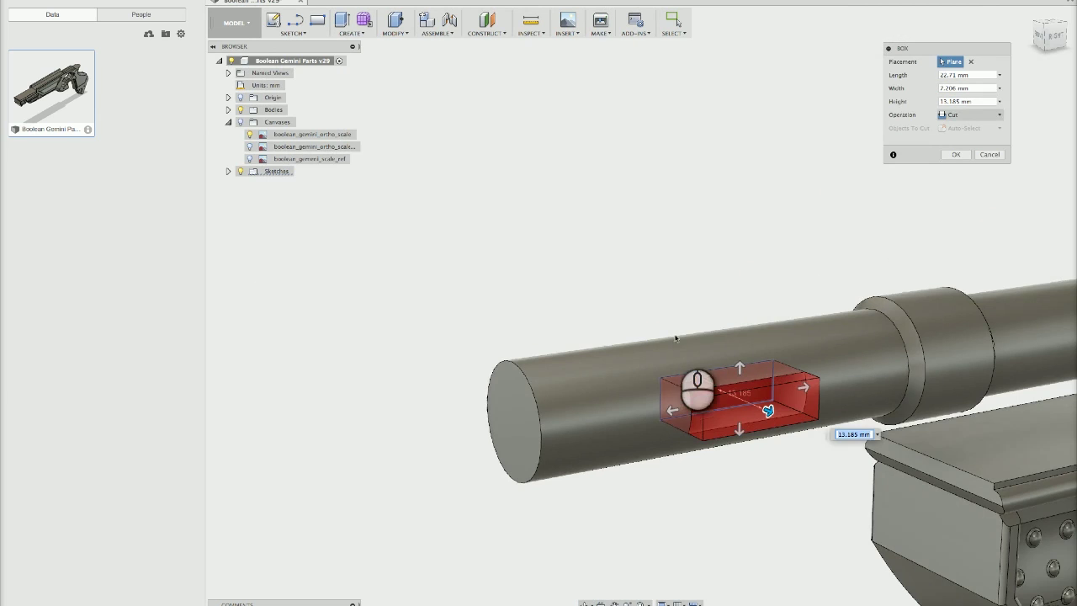
{"action": "middle_click_drag", "start_coordinate": [676, 339], "coordinate": [719, 346], "text": "shift"}
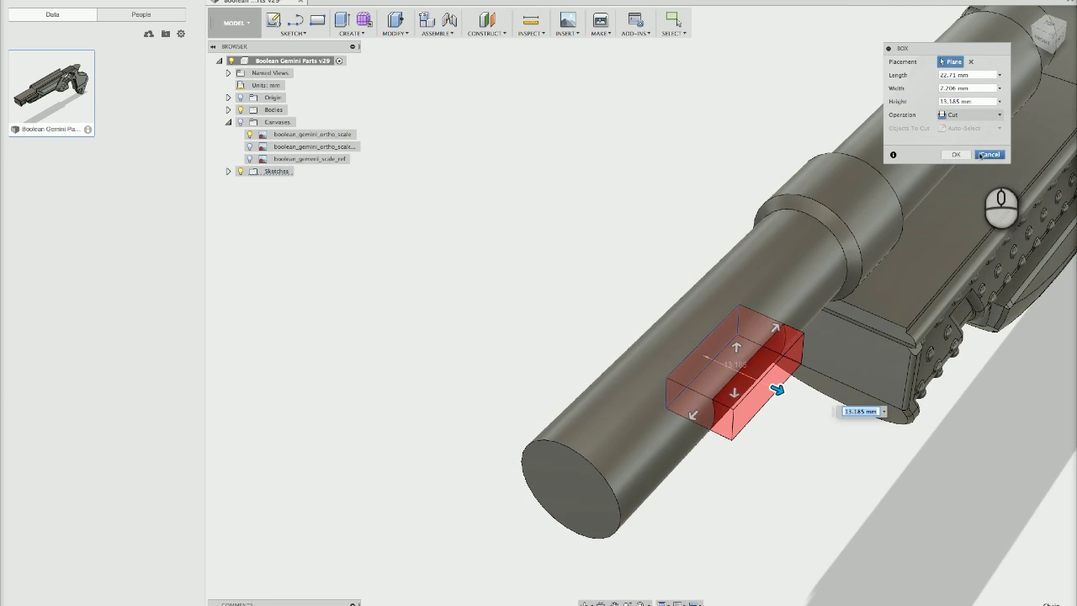
{"action": "left_click", "coordinate": [965, 115]}
{"action": "left_click", "coordinate": [963, 159]}
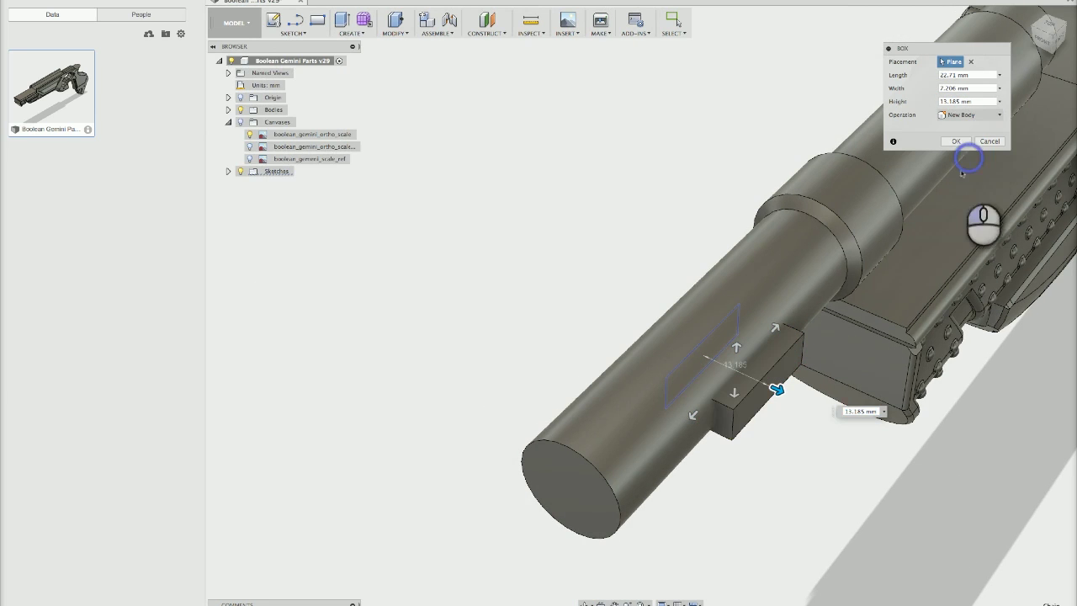
{"action": "left_click_drag", "start_coordinate": [777, 388], "coordinate": [830, 412]}
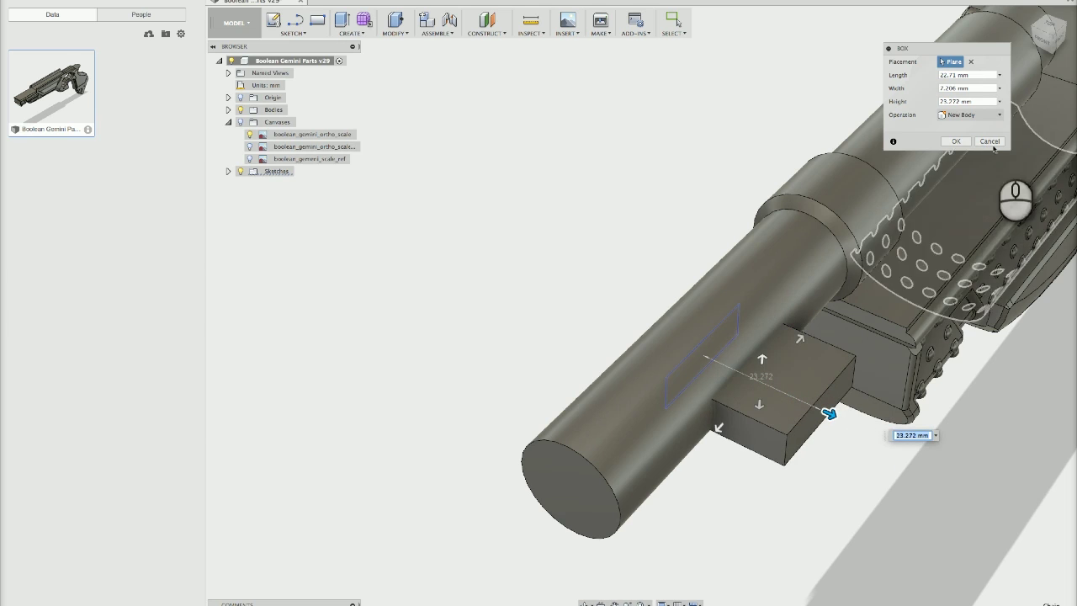
{"action": "left_click", "coordinate": [960, 142]}
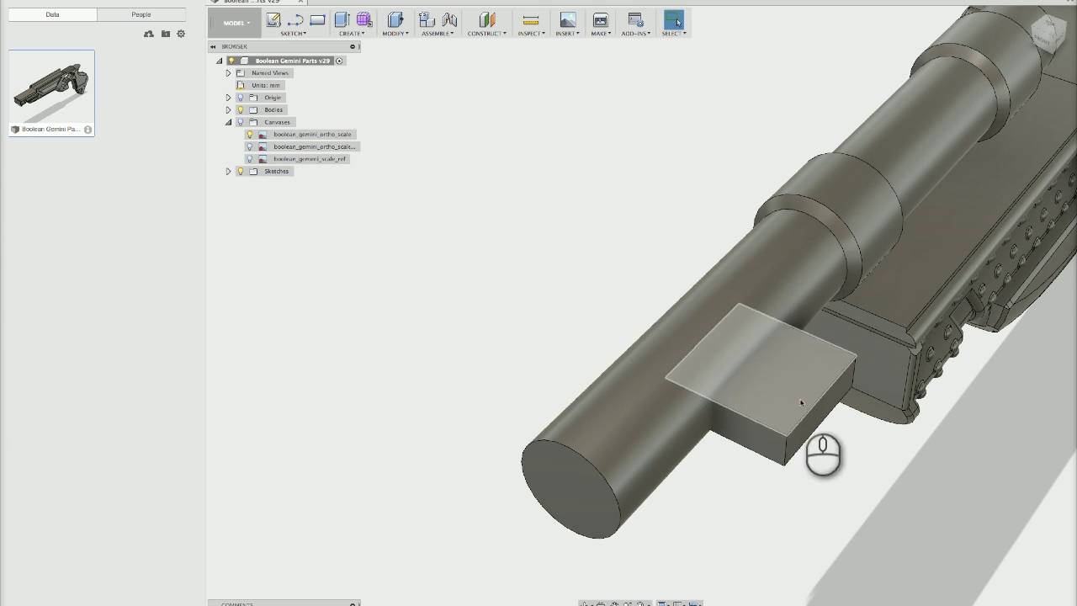
Move the box body sideways across the barrel so it protrudes from both sides
{"action": "left_click", "coordinate": [227, 109]}
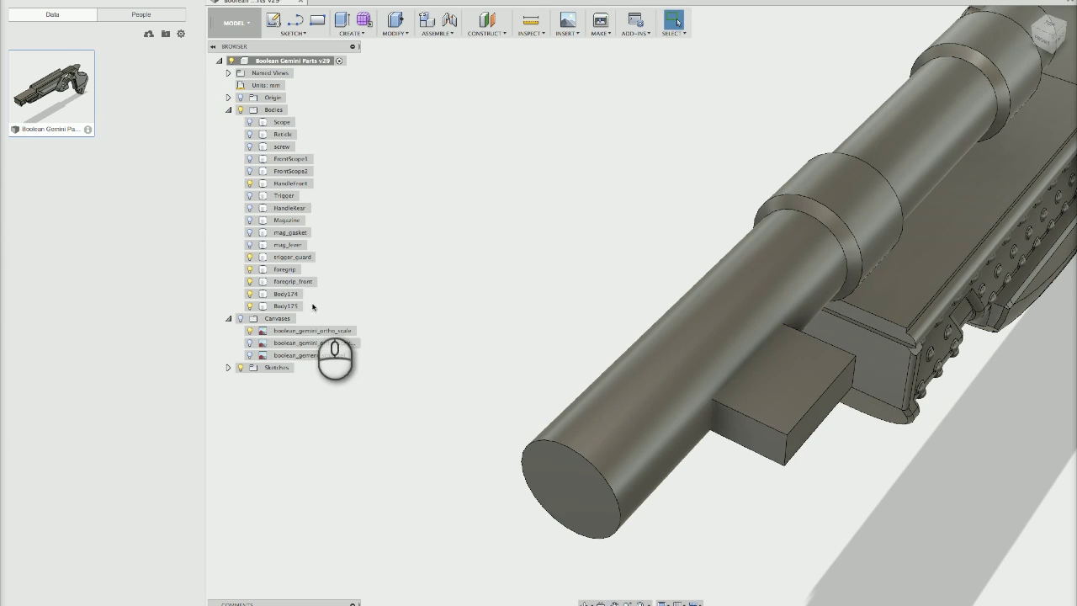
{"action": "left_click", "coordinate": [283, 306]}
{"action": "right_click", "coordinate": [293, 308]}
{"action": "left_click", "coordinate": [305, 308]}
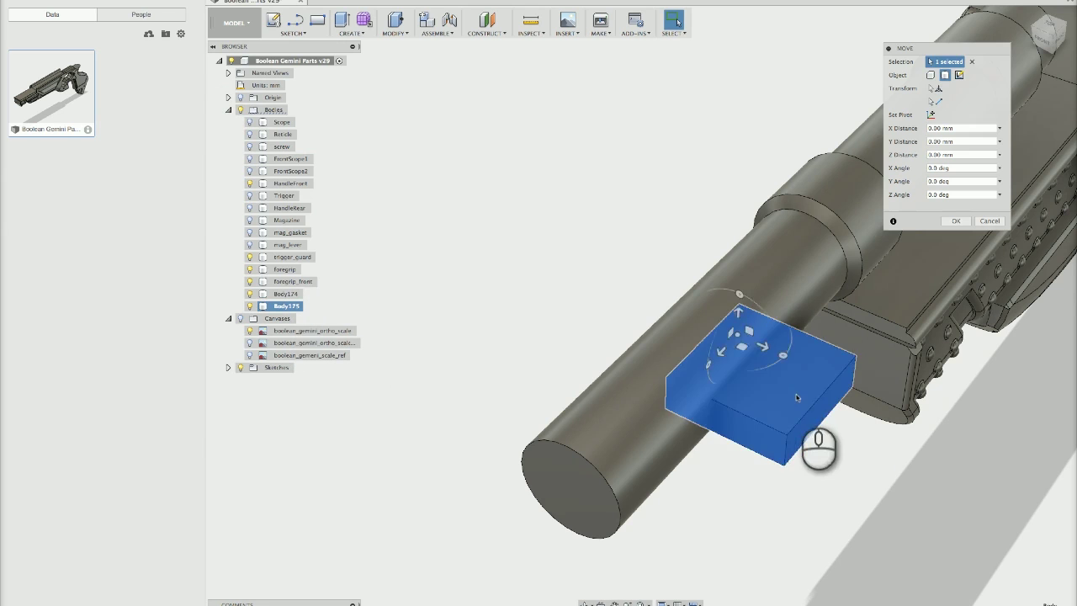
{"action": "left_click_drag", "start_coordinate": [761, 346], "coordinate": [757, 345]}
{"action": "mouse_move", "coordinate": [757, 345]}
{"action": "middle_mouse_down", "text": "shift"}
{"action": "mouse_move", "coordinate": [763, 368]}
{"action": "mouse_move", "coordinate": [791, 348]}
{"action": "mouse_move", "coordinate": [745, 343]}
{"action": "middle_mouse_up", "text": "shift"}
{"action": "left_click", "coordinate": [954, 221]}
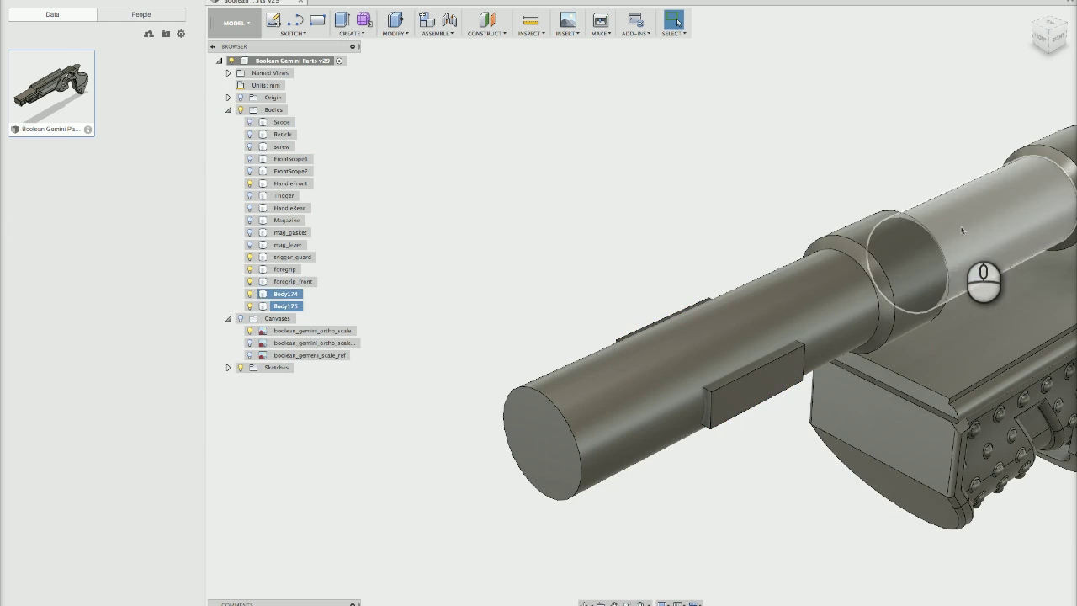
Combine the barrel as target with the box as tool using Cut to make the rectangular through-slot
{"action": "left_click", "coordinate": [394, 34]}
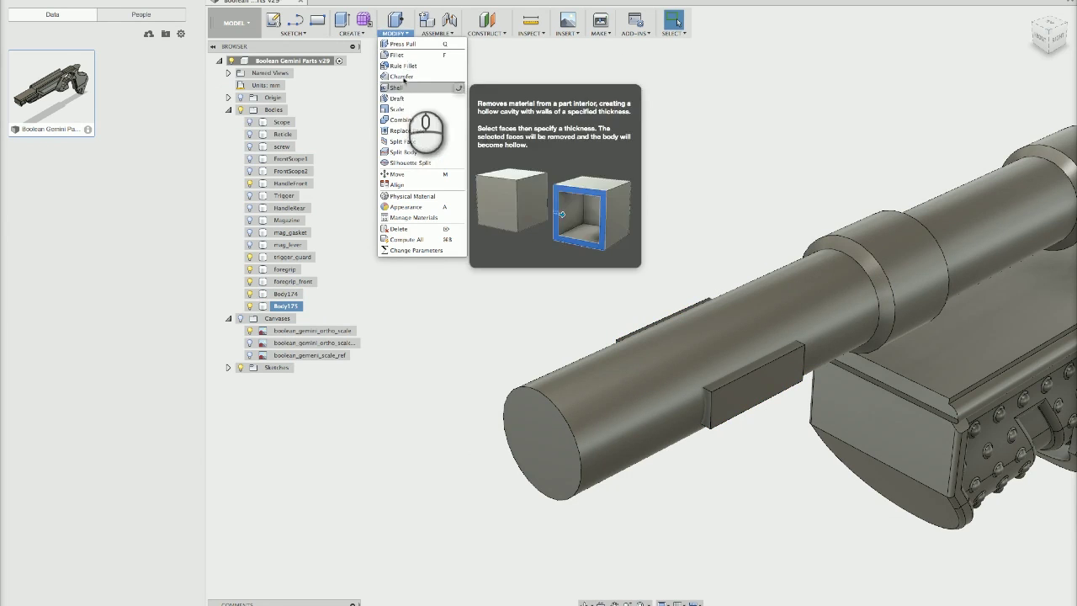
{"action": "left_click", "coordinate": [411, 121]}
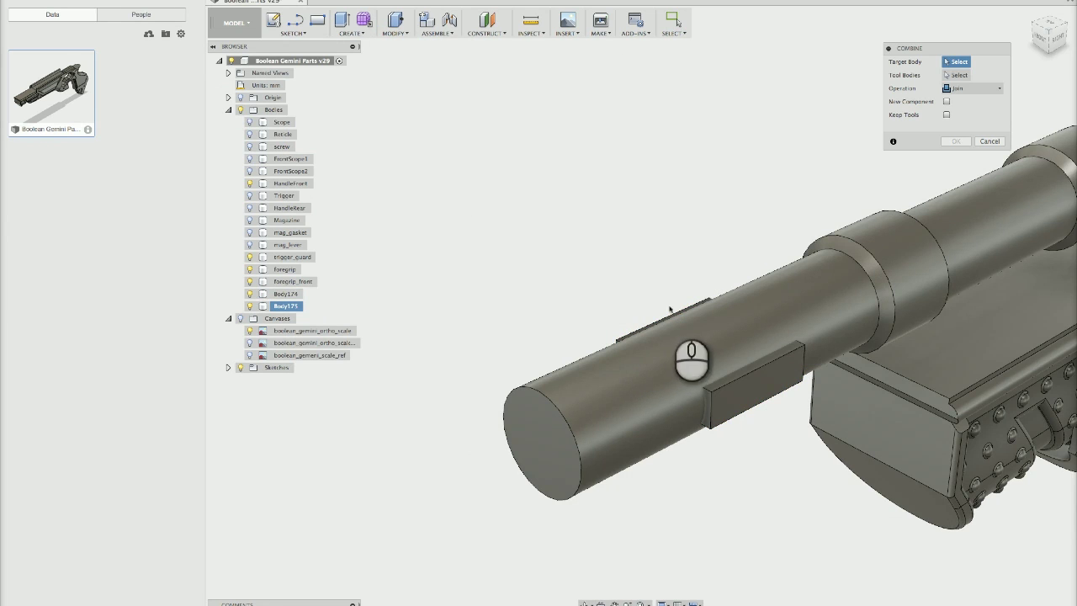
{"action": "left_click", "coordinate": [603, 378]}
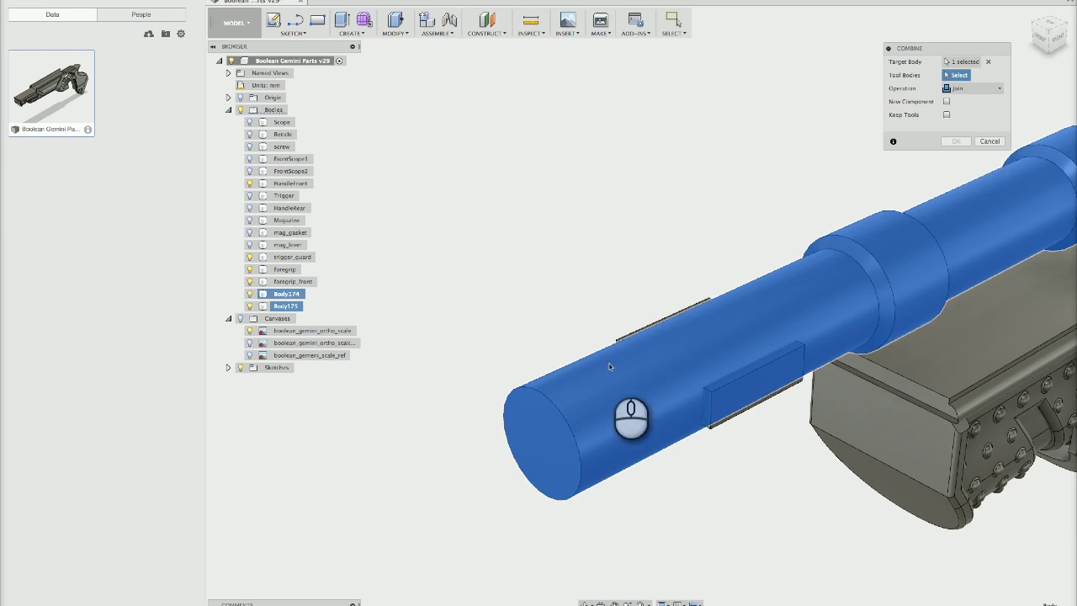
{"action": "left_click", "coordinate": [768, 376]}
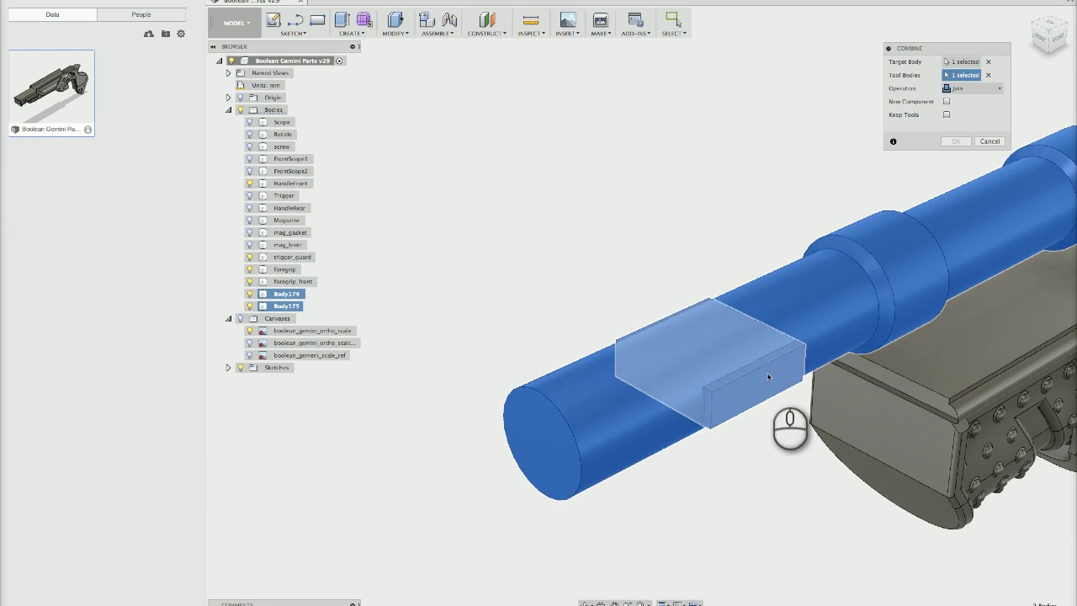
{"action": "left_click", "coordinate": [980, 89]}
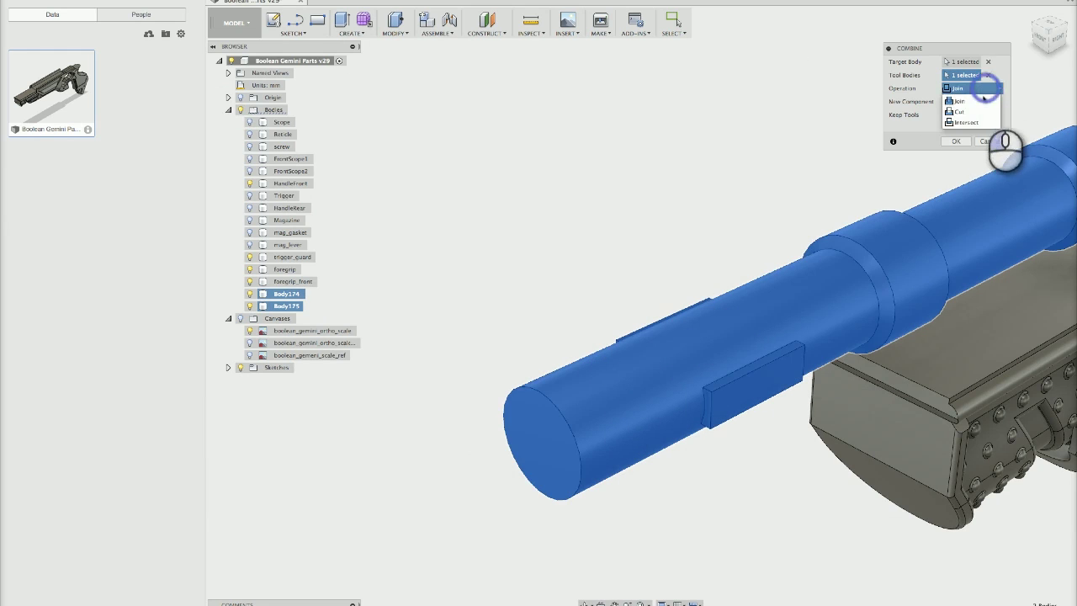
{"action": "left_click", "coordinate": [975, 113]}
{"action": "middle_click_drag", "start_coordinate": [893, 142], "coordinate": [813, 130], "text": "shift"}
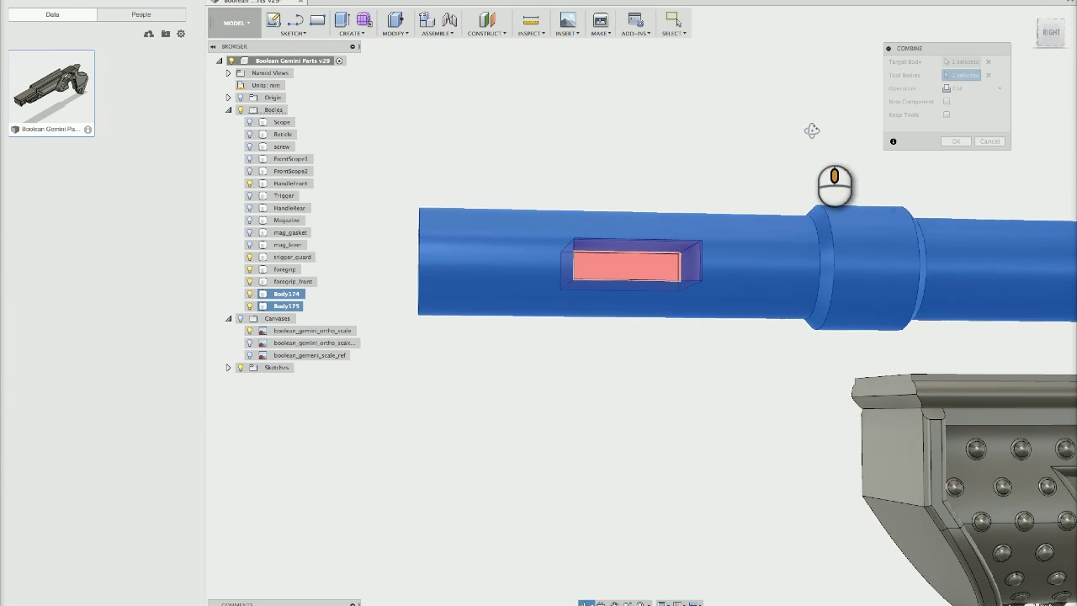
{"action": "left_click", "coordinate": [954, 141]}
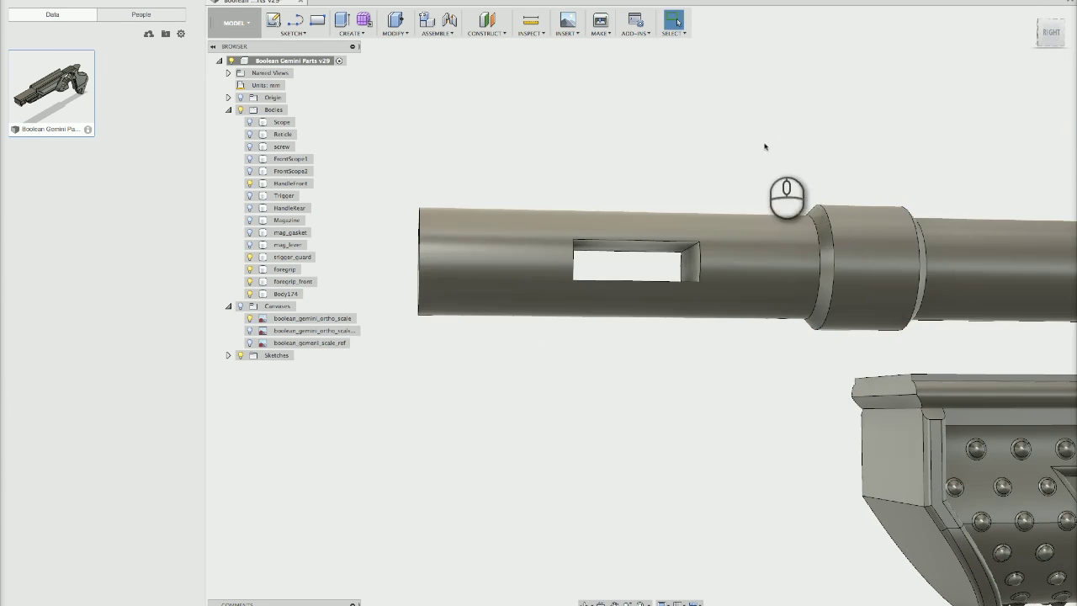
Sketch a 2 mm wide rectangle in the top view, running the full length of the slot's notch on one side of the barrel
{"action": "middle_click_drag", "start_coordinate": [782, 193], "coordinate": [785, 305], "text": "shift"}
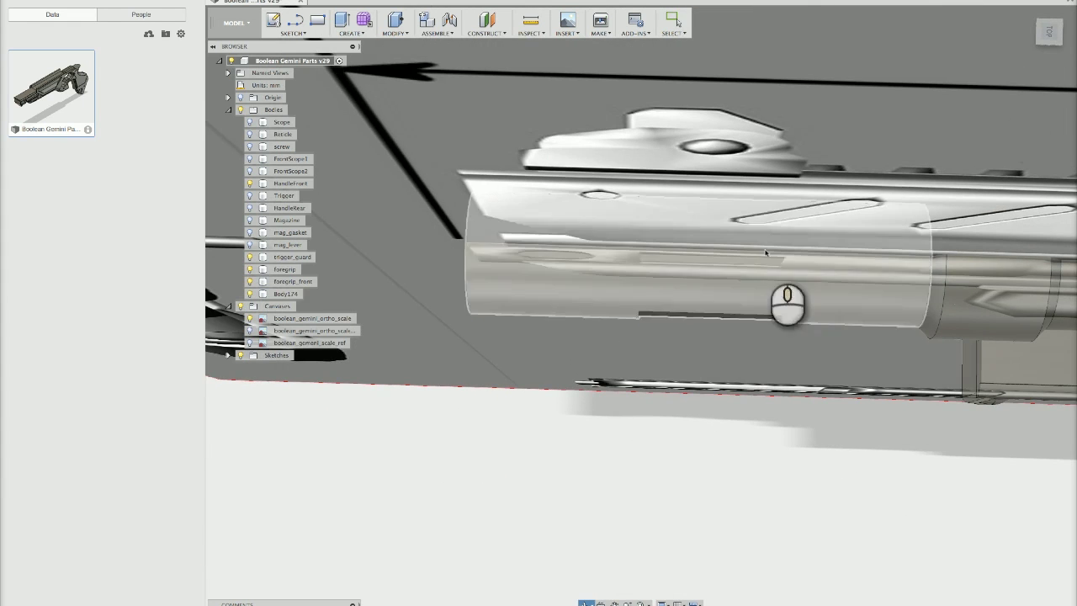
{"action": "left_click", "coordinate": [1040, 40]}
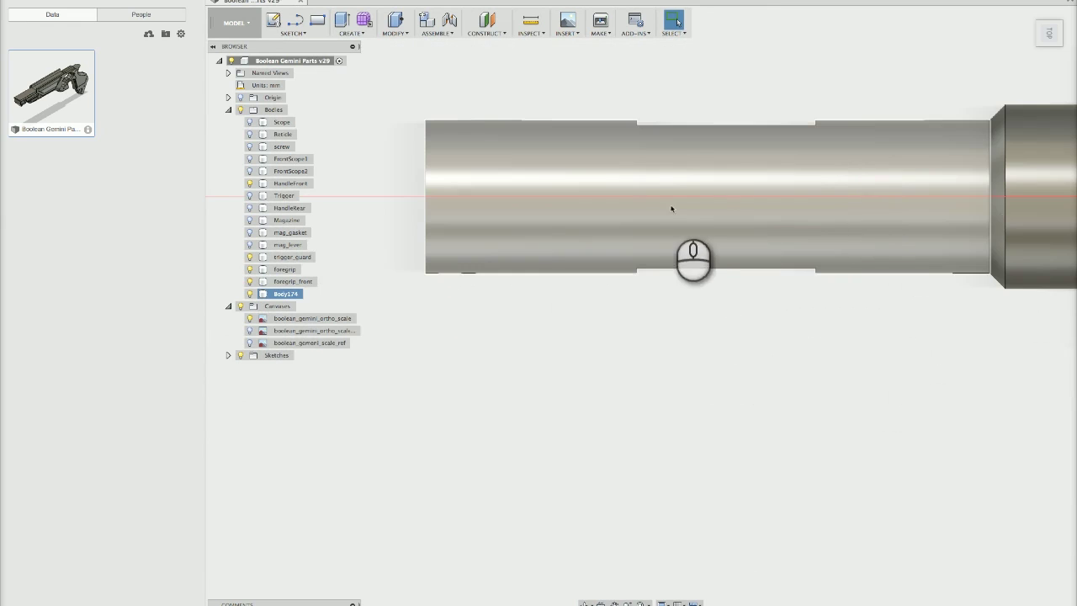
{"action": "scroll", "coordinate": [649, 130], "scroll_direction": "up", "scroll_amount": 5}
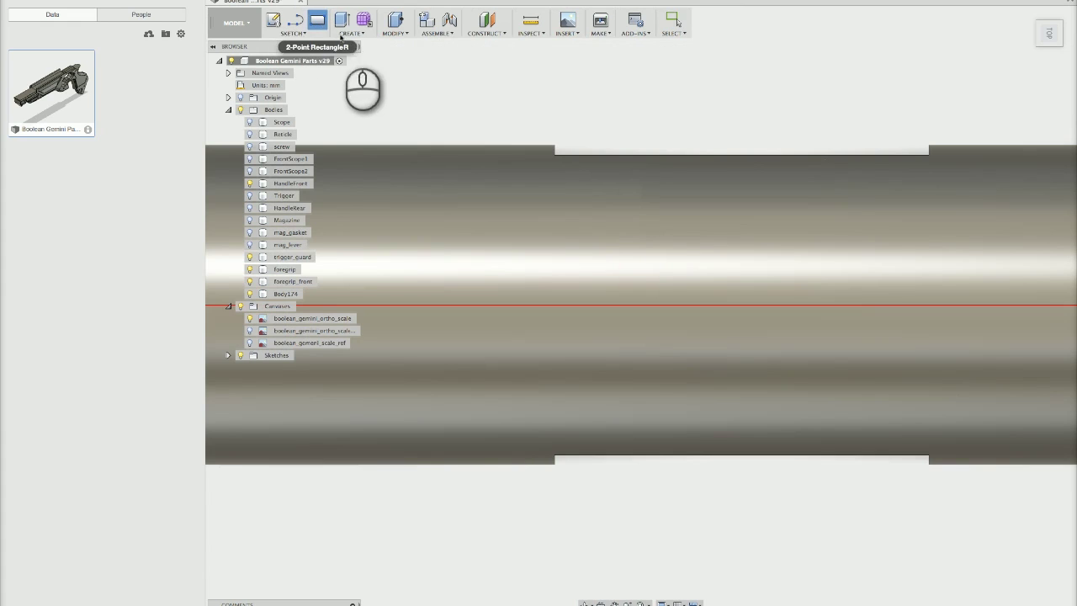
{"action": "left_click", "coordinate": [660, 98]}
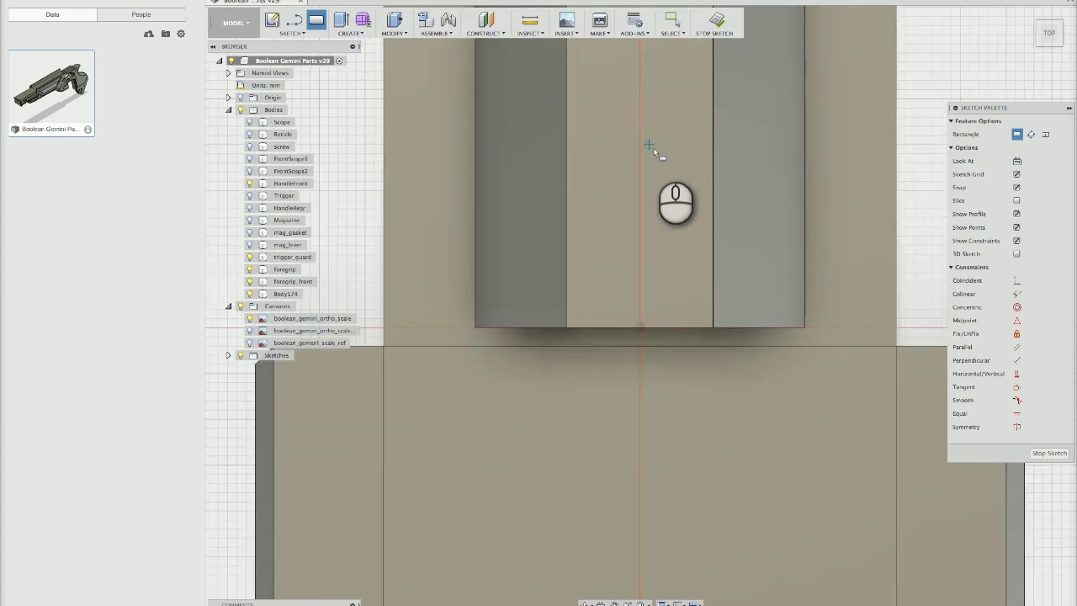
{"action": "scroll", "coordinate": [649, 146], "scroll_direction": "down", "scroll_amount": 10}
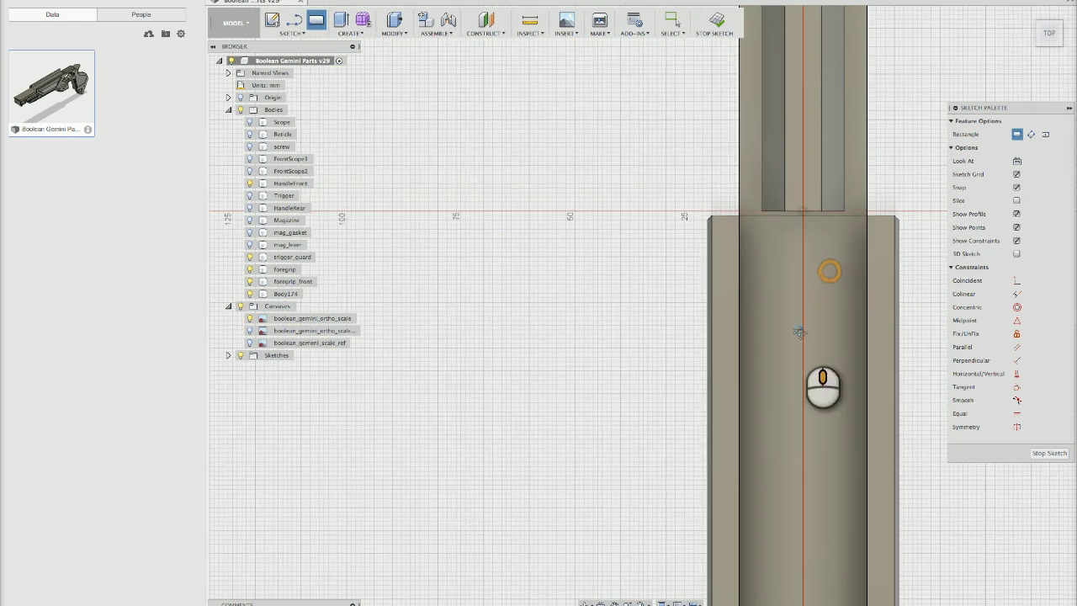
{"action": "scroll", "coordinate": [801, 331], "scroll_direction": "down", "scroll_amount": 5}
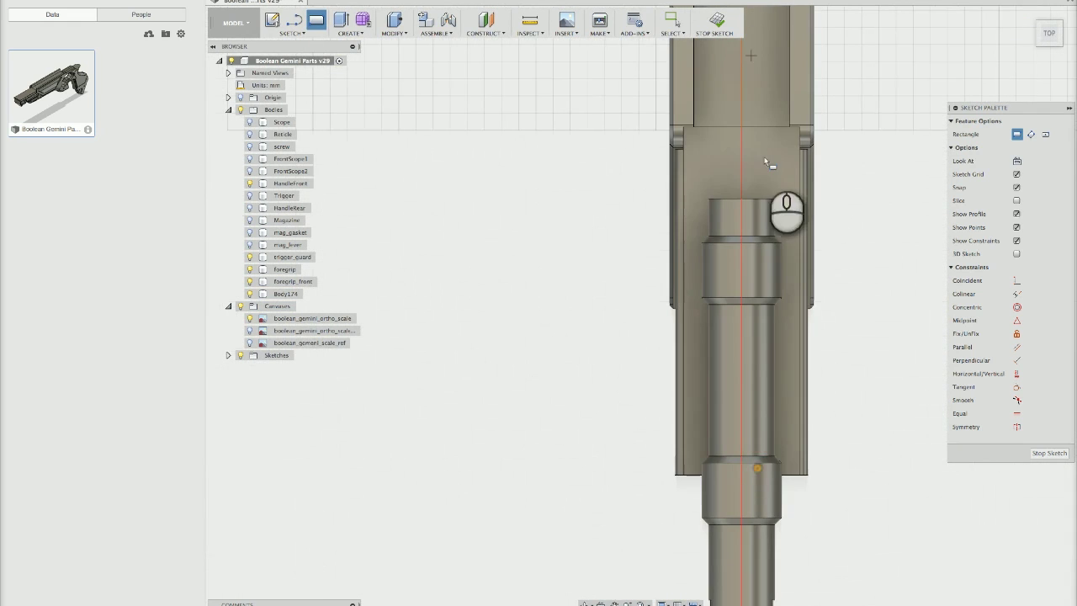
{"action": "scroll", "coordinate": [766, 163], "scroll_direction": "up", "scroll_amount": 10}
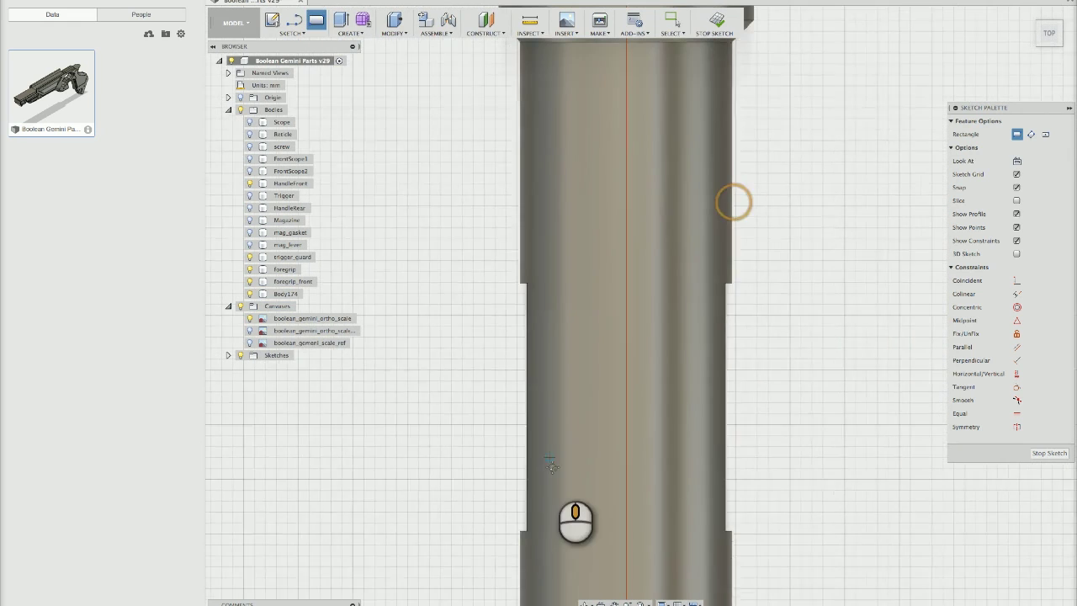
{"action": "scroll", "coordinate": [551, 465], "scroll_direction": "up", "scroll_amount": 3}
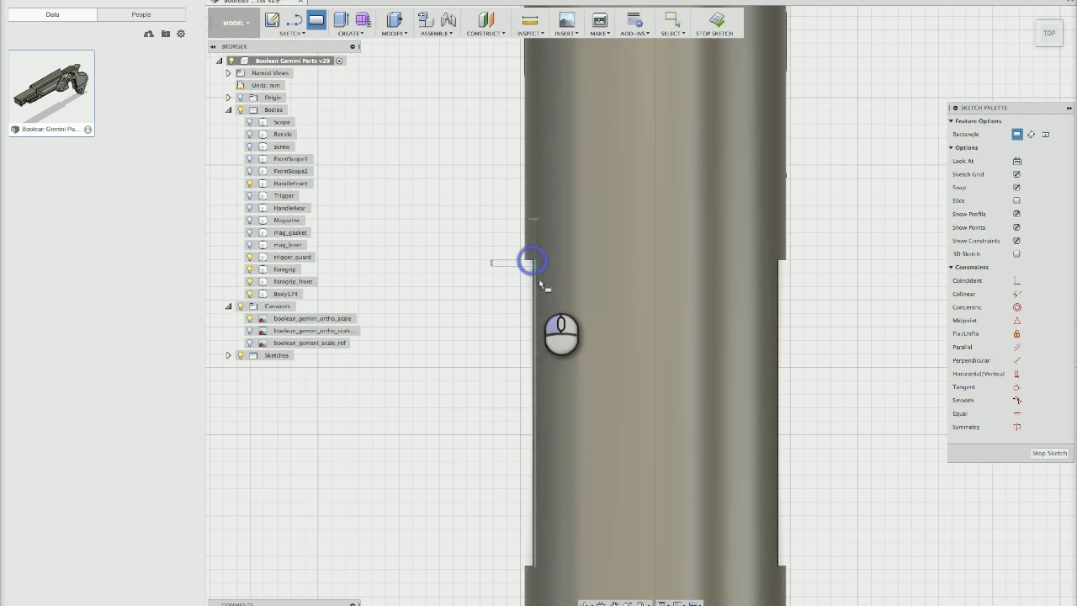
{"action": "left_click_drag", "start_coordinate": [541, 285], "coordinate": [556, 567]}
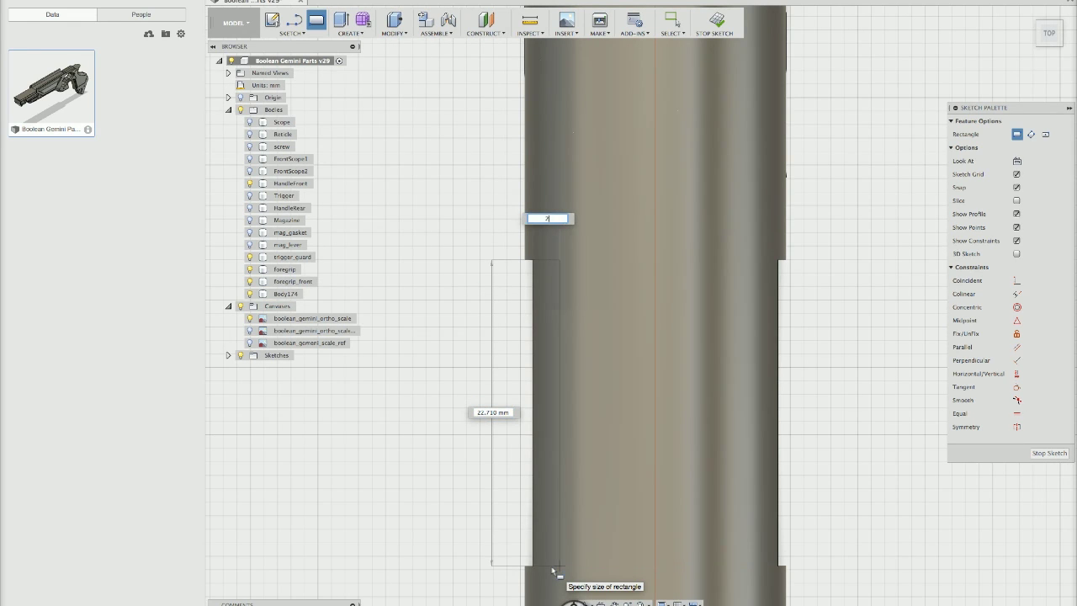
{"action": "key", "text": "Return"}
{"action": "key", "text": "Escape"}
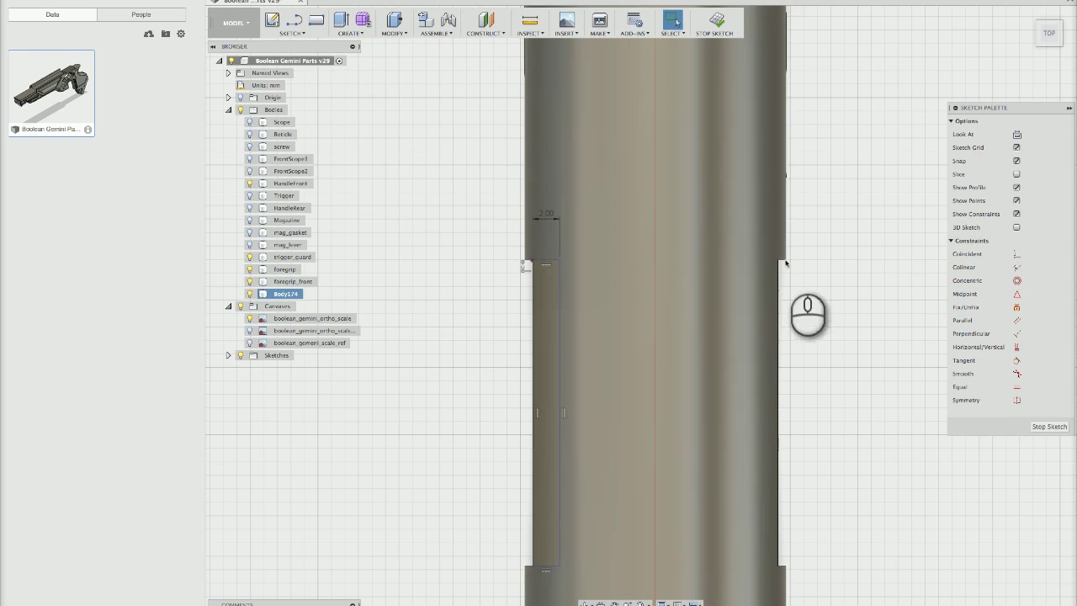
Sketch a second 2 mm wide rectangle, about 23 mm long, along the notch on the barrel's opposite side and finish the sketch
{"action": "left_click", "coordinate": [315, 19]}
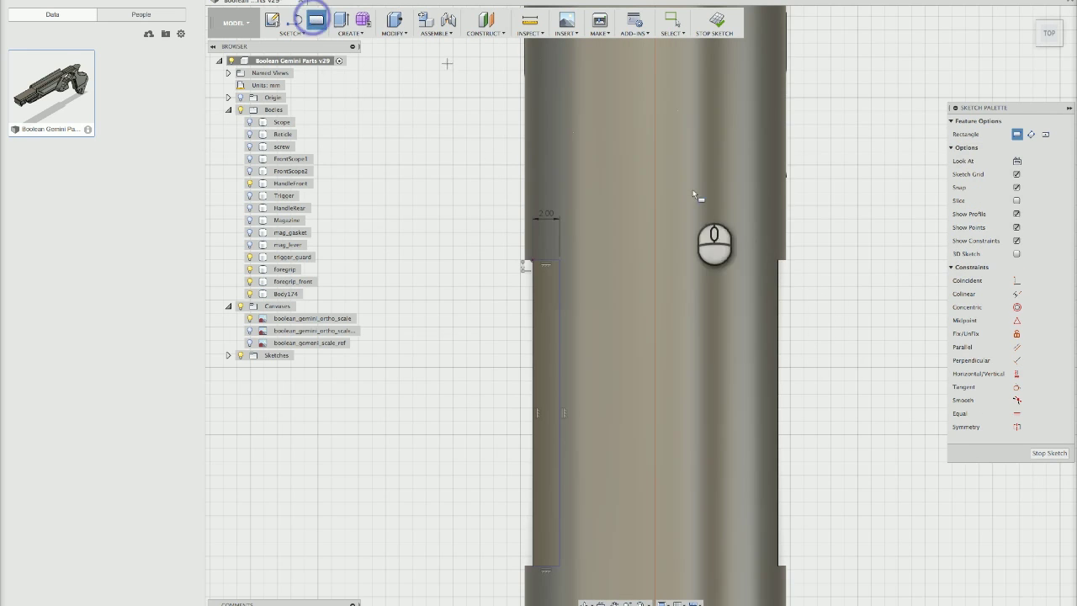
{"action": "left_click", "coordinate": [778, 262]}
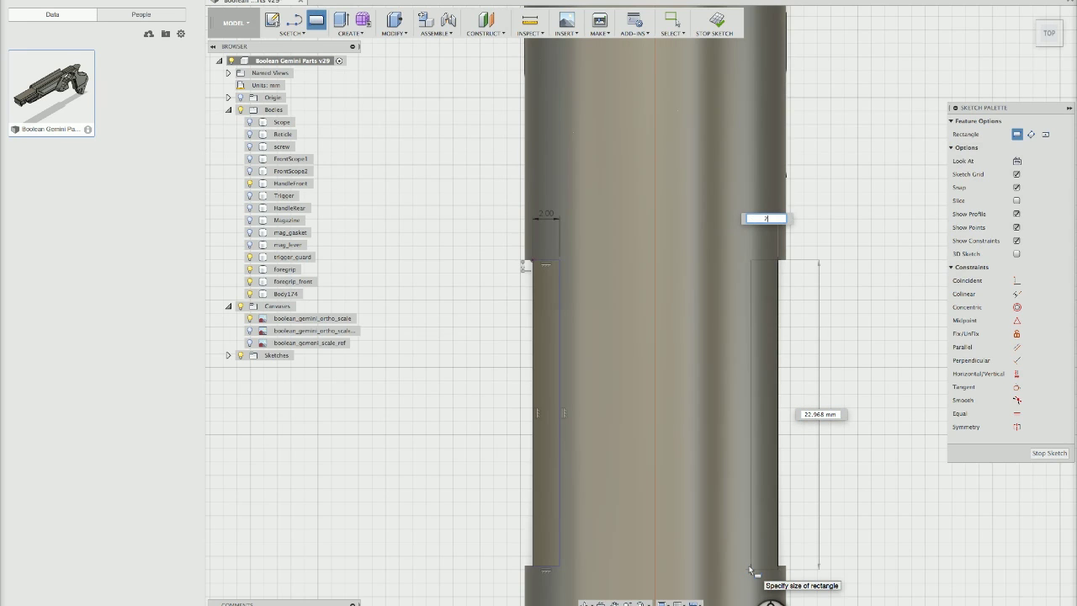
{"action": "type", "text": "2"}
{"action": "key", "text": "Return"}
{"action": "key", "text": "Escape"}
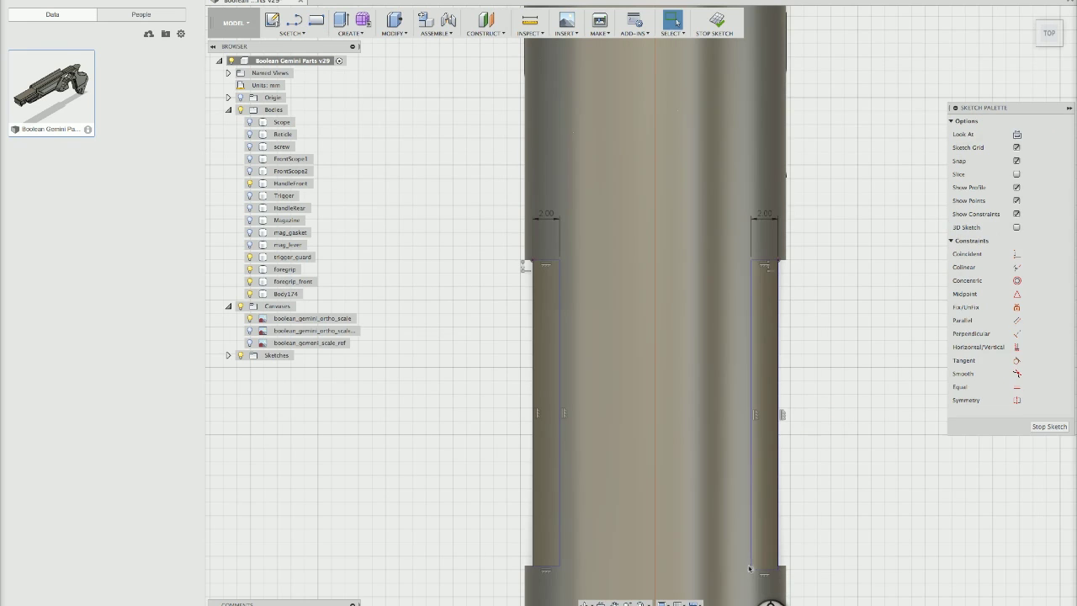
{"action": "left_click", "coordinate": [722, 36]}
Extrude both narrow side rectangles upward about 90.5 mm as a cut through the barrel
{"action": "left_click", "coordinate": [723, 254]}
{"action": "mouse_move", "coordinate": [724, 255]}
{"action": "middle_mouse_down", "text": "shift"}
{"action": "mouse_move", "coordinate": [706, 250]}
{"action": "mouse_move", "coordinate": [689, 221]}
{"action": "mouse_move", "coordinate": [703, 210]}
{"action": "middle_mouse_up", "text": "shift"}
{"action": "left_click", "coordinate": [1029, 16]}
{"action": "scroll", "coordinate": [479, 387], "scroll_direction": "up", "scroll_amount": 10}
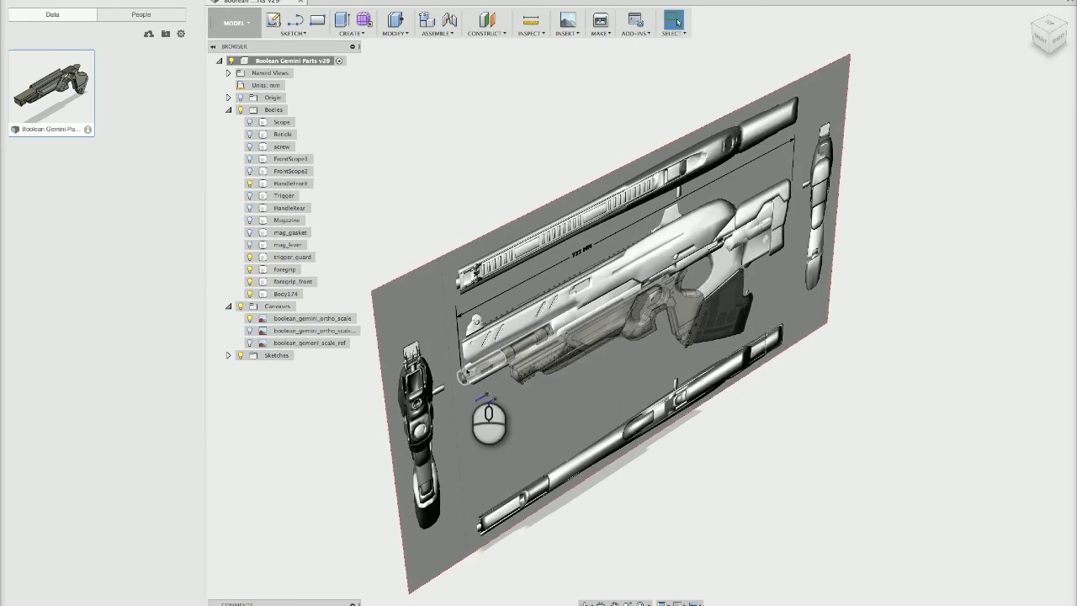
{"action": "scroll", "coordinate": [479, 386], "scroll_direction": "up", "scroll_amount": 10}
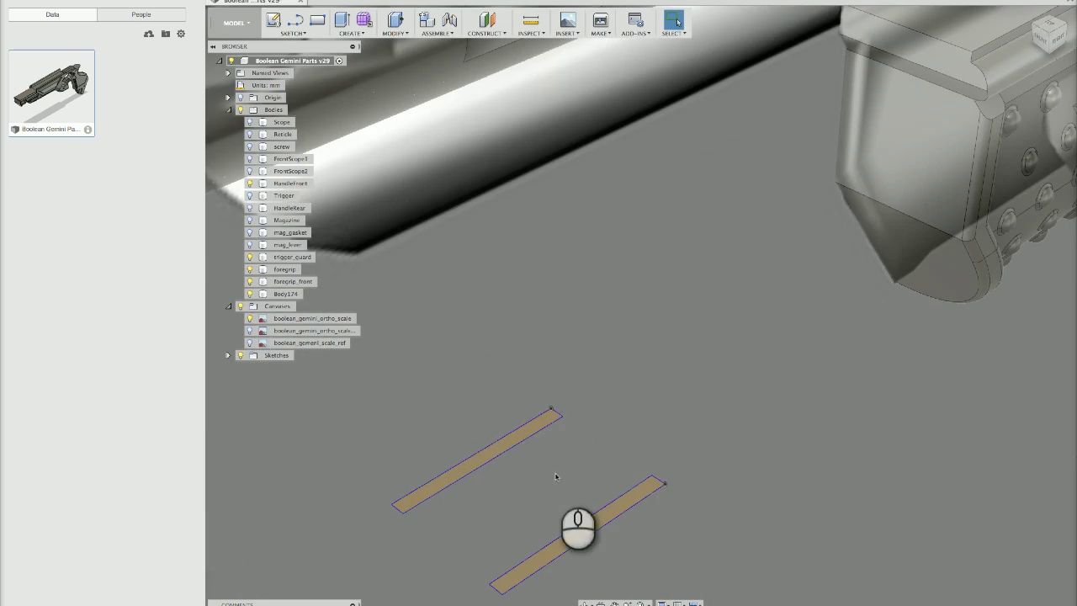
{"action": "left_click", "coordinate": [594, 526]}
{"action": "left_click", "coordinate": [512, 434]}
{"action": "right_click", "coordinate": [510, 437]}
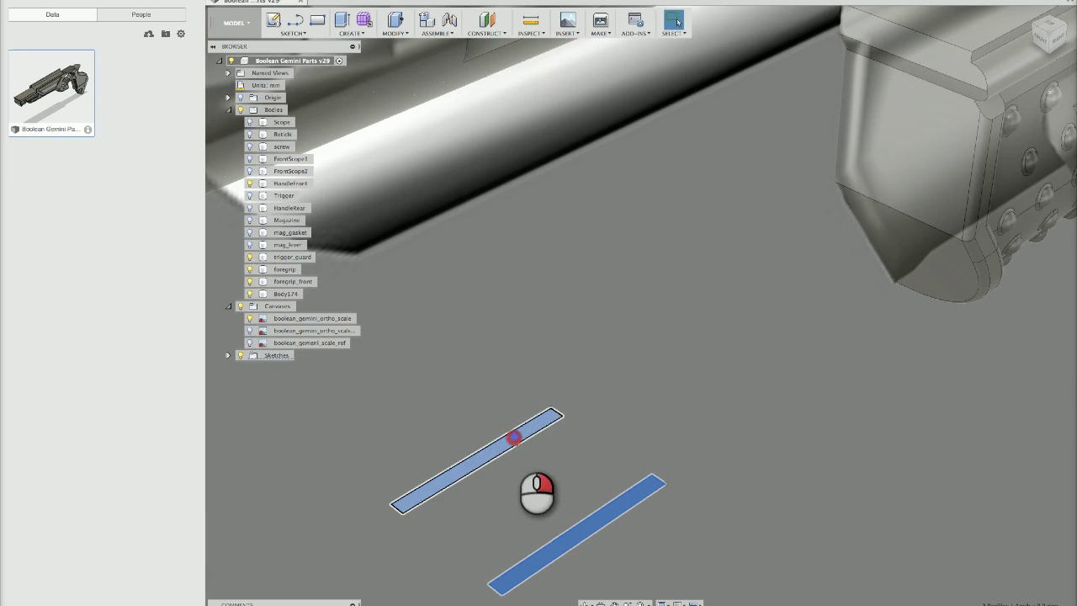
{"action": "left_click", "coordinate": [505, 483]}
{"action": "scroll", "coordinate": [541, 358], "scroll_direction": "down", "scroll_amount": 5}
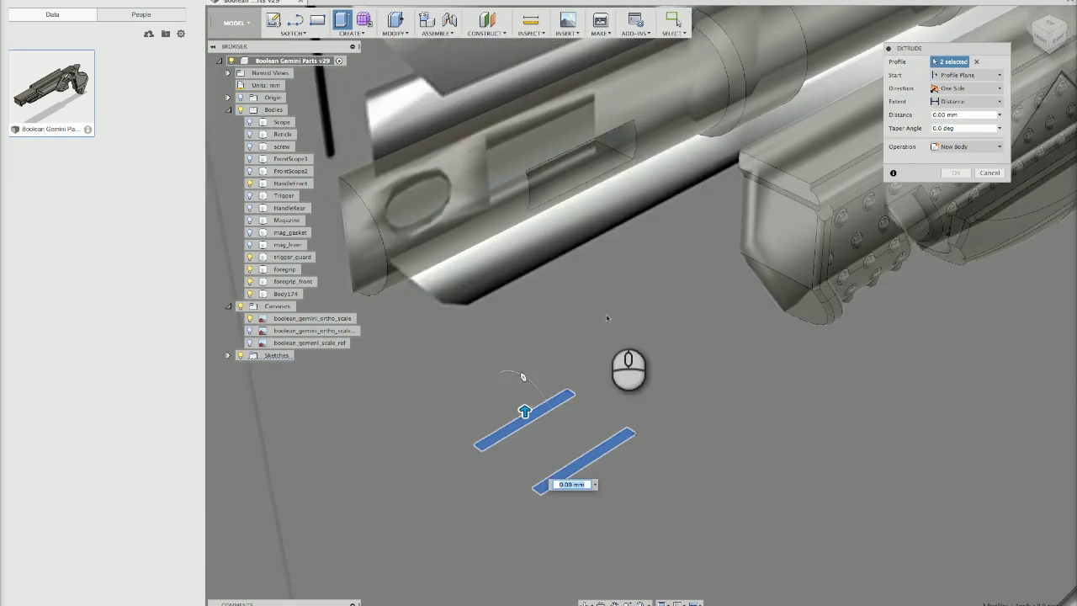
{"action": "left_click_drag", "start_coordinate": [543, 388], "coordinate": [528, 63]}
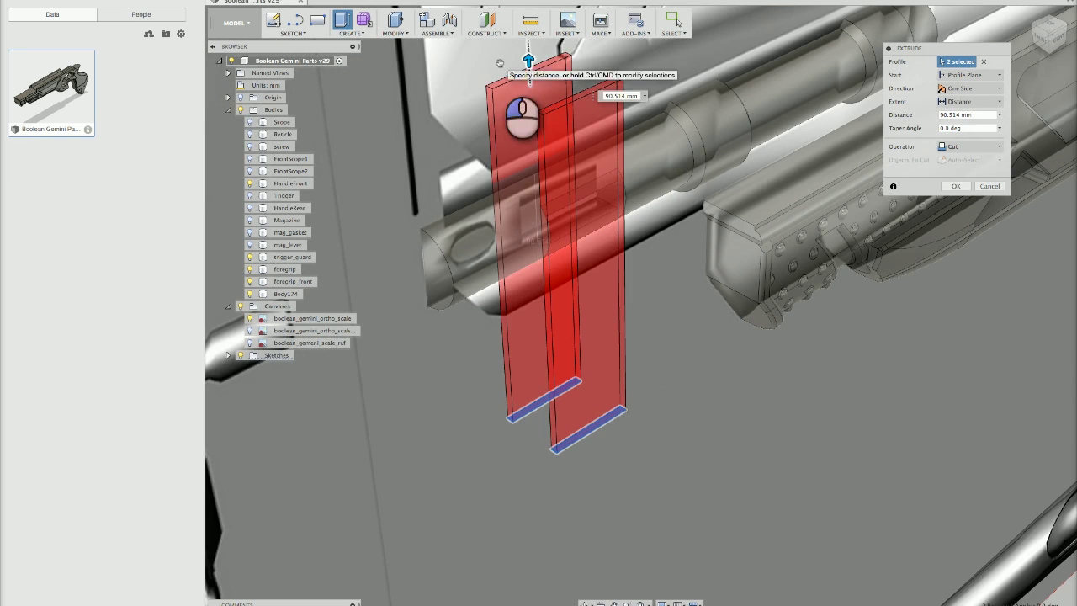
{"action": "left_click", "coordinate": [955, 186]}
{"action": "scroll", "coordinate": [644, 312], "scroll_direction": "up", "scroll_amount": 5}
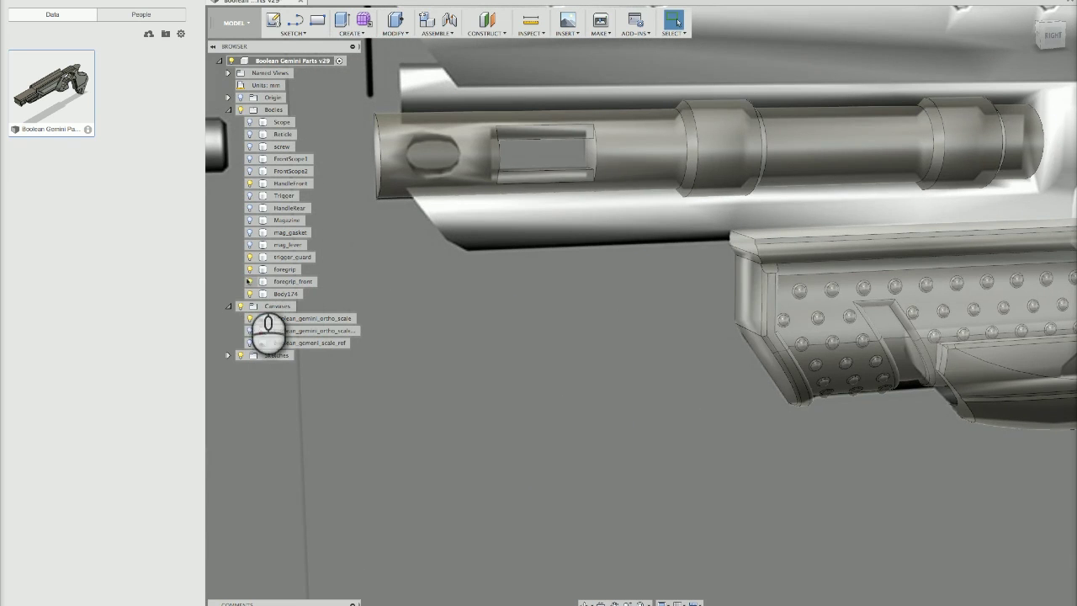
Hide the reference canvases and examine the ends of the side cuts around the barrel's slot
{"action": "left_click", "coordinate": [240, 307]}
{"action": "scroll", "coordinate": [695, 196], "scroll_direction": "up", "scroll_amount": 6}
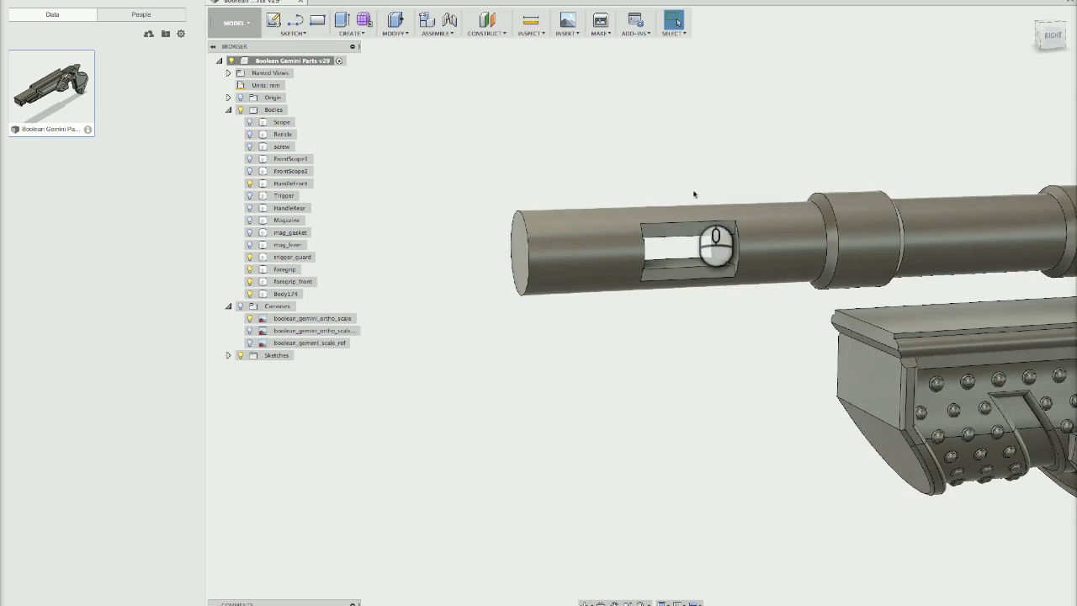
{"action": "middle_click_drag", "start_coordinate": [715, 203], "coordinate": [574, 268], "text": "shift"}
{"action": "key", "text": "Escape"}
{"action": "scroll", "coordinate": [575, 267], "scroll_direction": "up", "scroll_amount": 10}
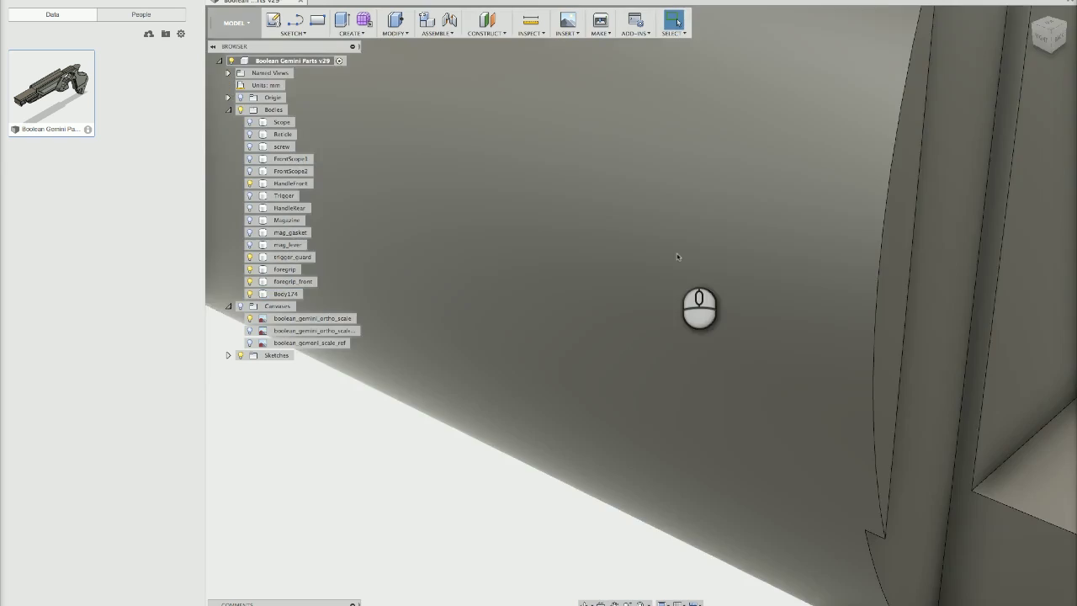
{"action": "scroll", "coordinate": [677, 257], "scroll_direction": "down", "scroll_amount": 5}
{"action": "left_click", "coordinate": [705, 255]}
{"action": "middle_click_drag", "start_coordinate": [704, 255], "coordinate": [778, 286], "text": "shift"}
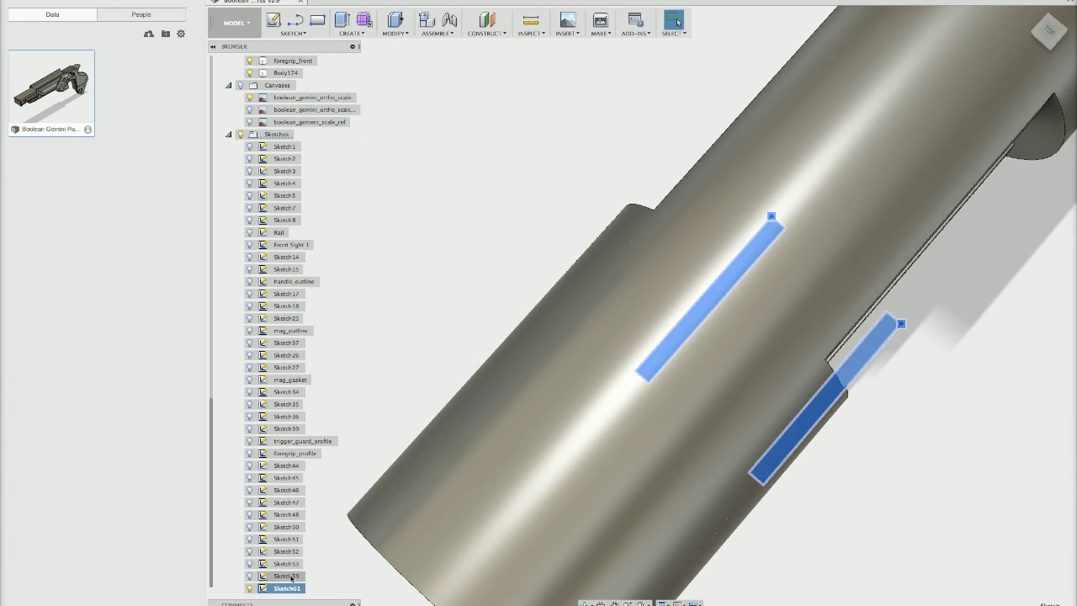
Edit the two-rectangle sketch, closing one rectangle with a line level with the notch's muzzle end and trimming the overhang beyond it
{"action": "right_click", "coordinate": [290, 588]}
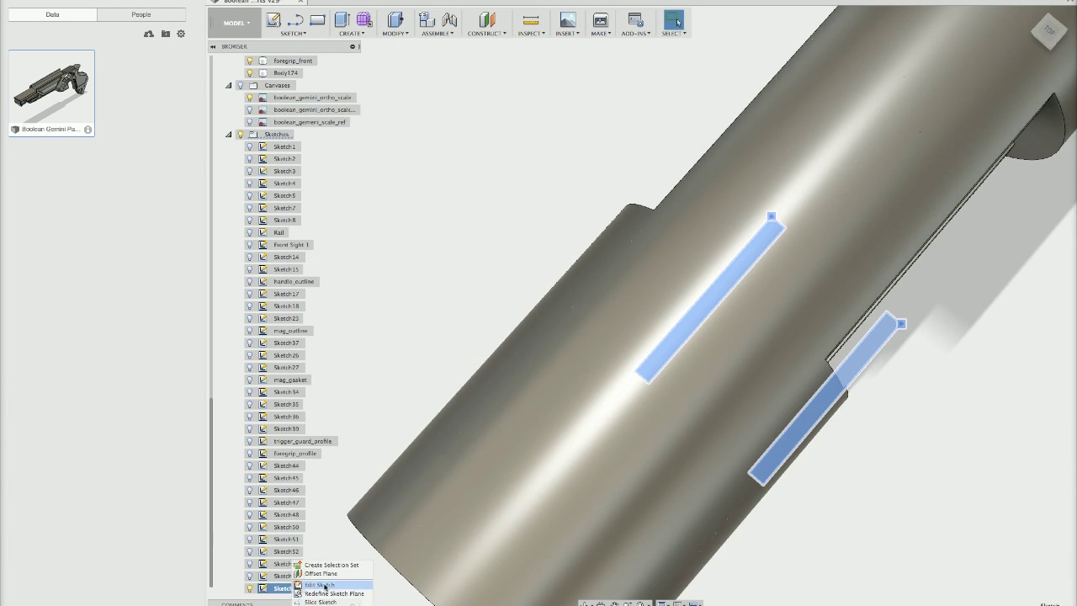
{"action": "scroll", "coordinate": [781, 319], "scroll_direction": "up", "scroll_amount": 5}
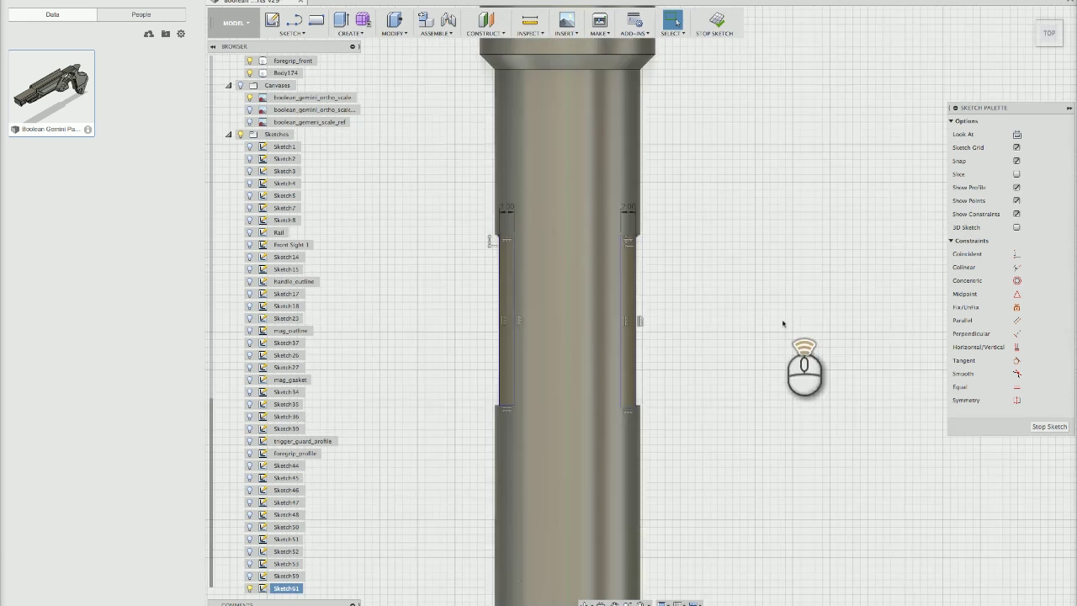
{"action": "scroll", "coordinate": [530, 295], "scroll_direction": "up", "scroll_amount": 3}
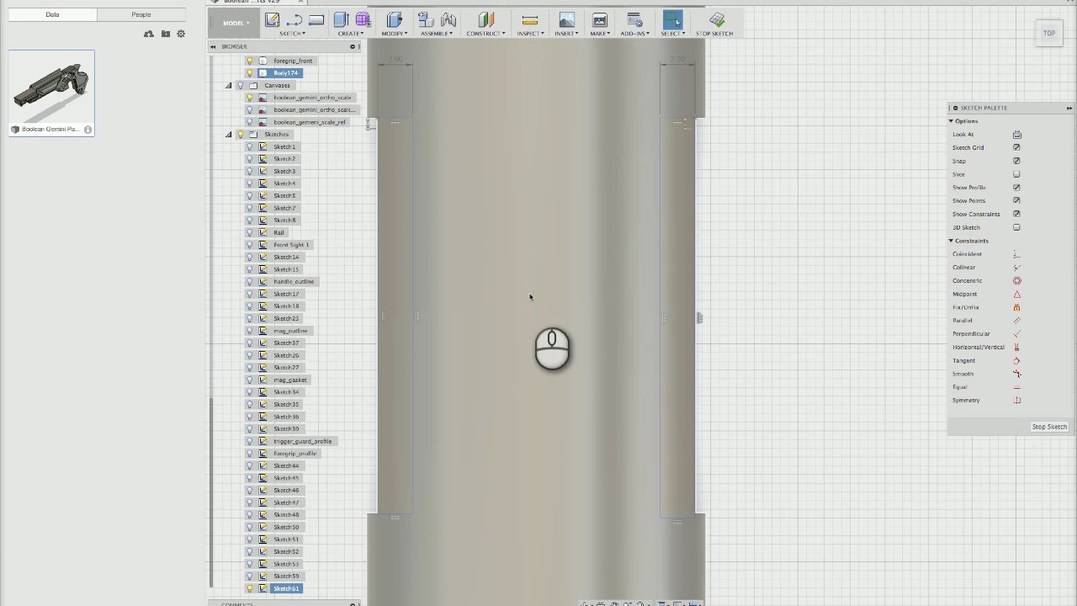
{"action": "scroll", "coordinate": [581, 387], "scroll_direction": "up", "scroll_amount": 3}
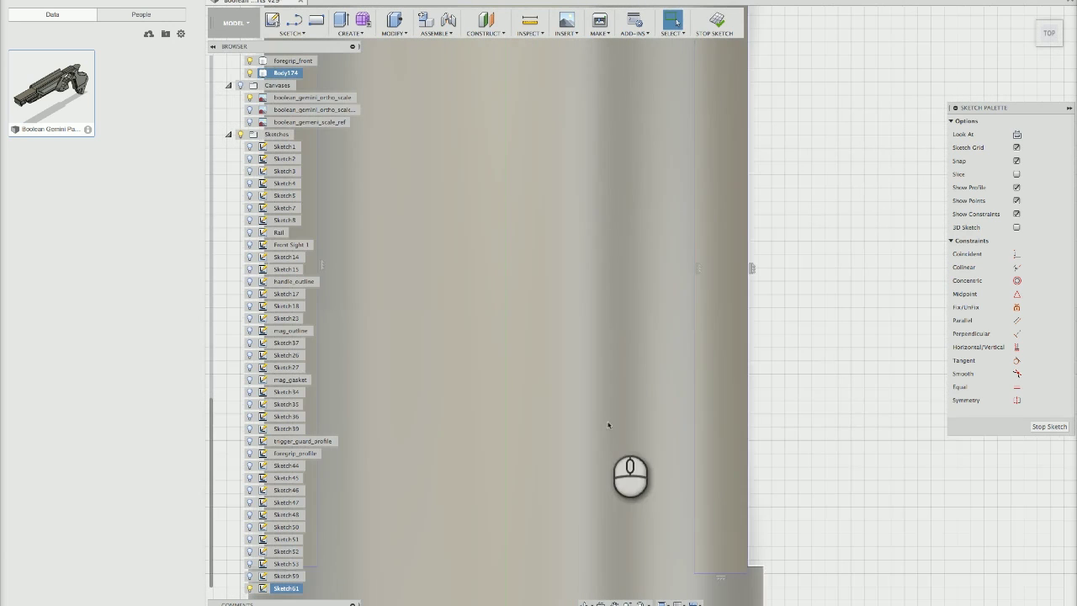
{"action": "left_click", "coordinate": [680, 476]}
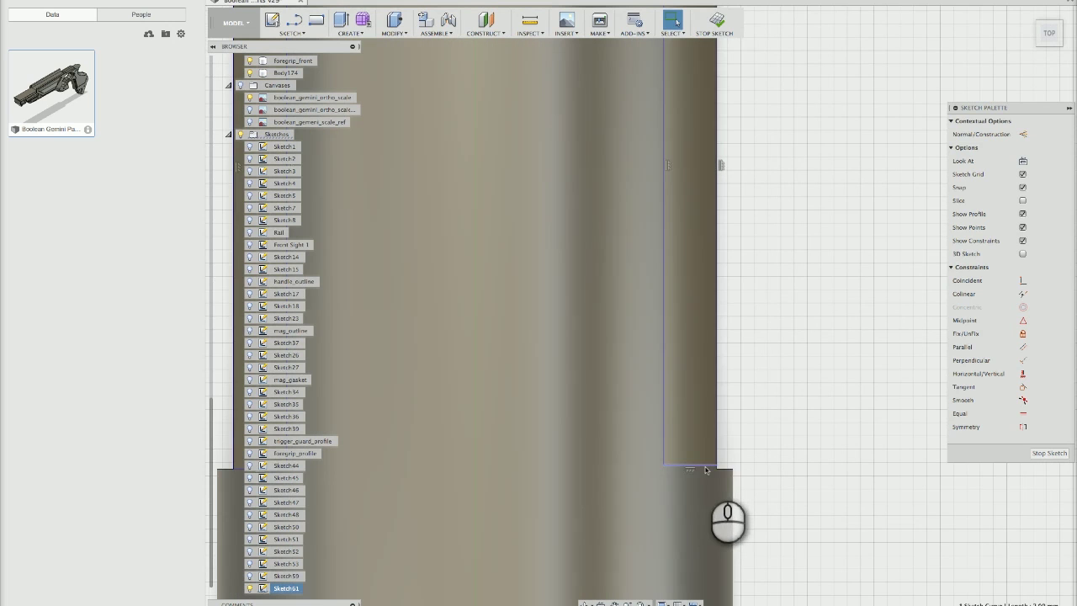
{"action": "left_click", "coordinate": [707, 477]}
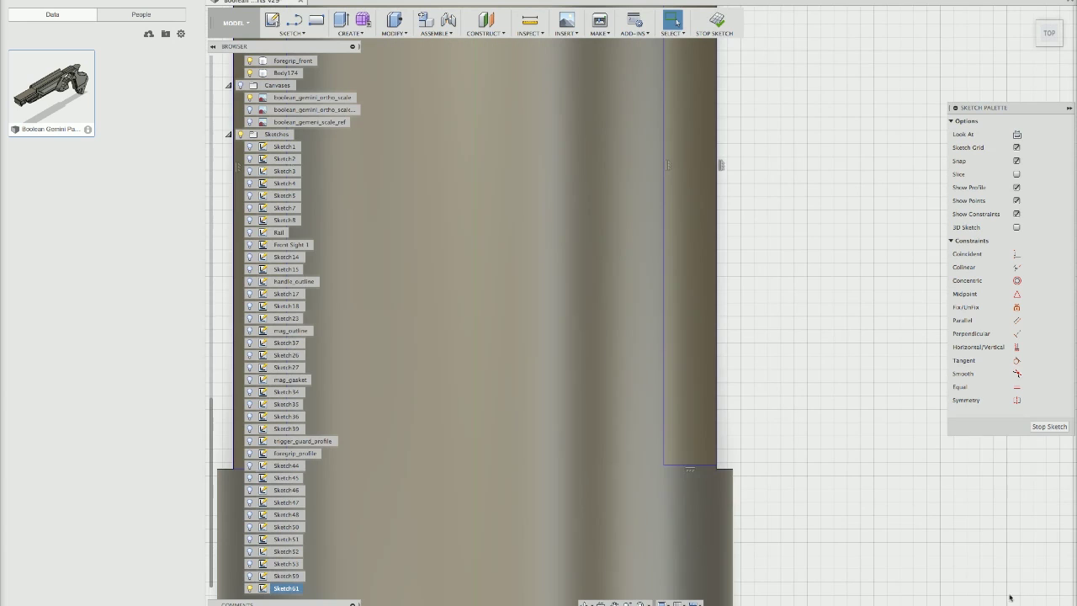
{"action": "scroll", "coordinate": [710, 455], "scroll_direction": "down", "scroll_amount": 3}
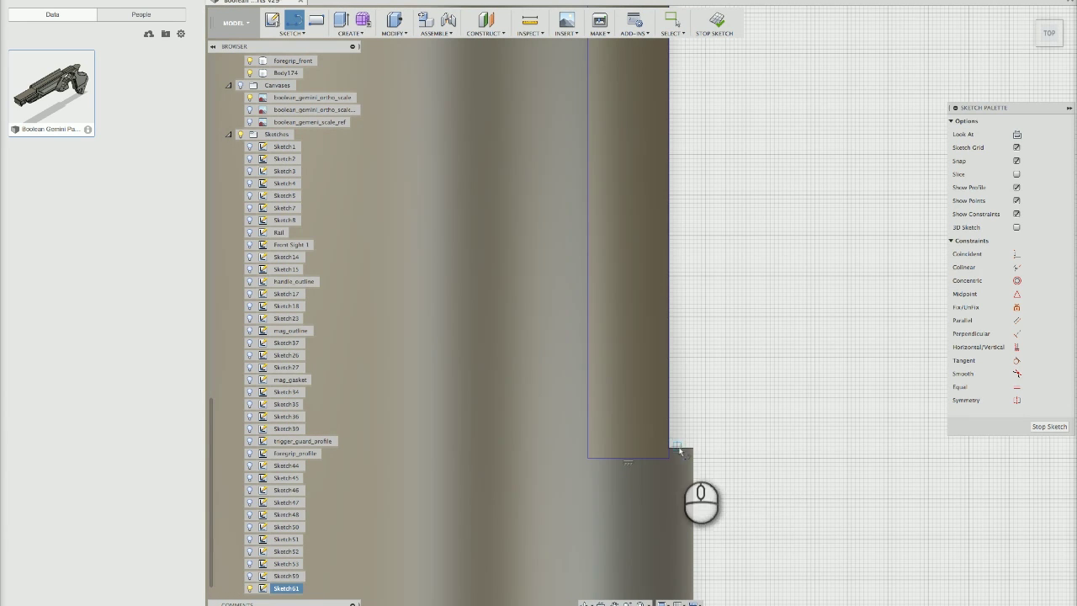
{"action": "left_click", "coordinate": [588, 453]}
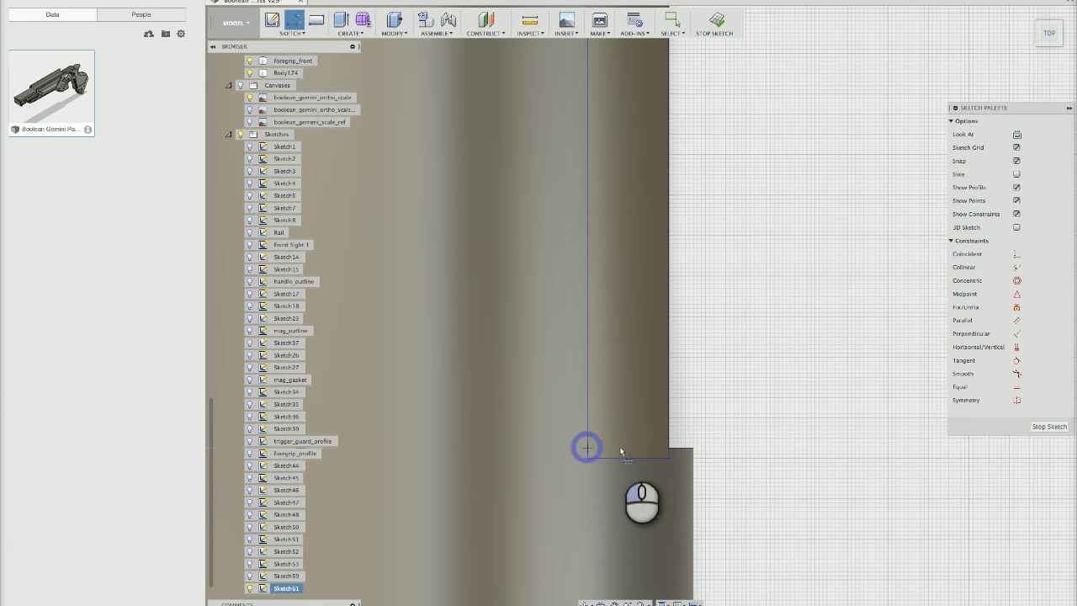
{"action": "left_click", "coordinate": [664, 463]}
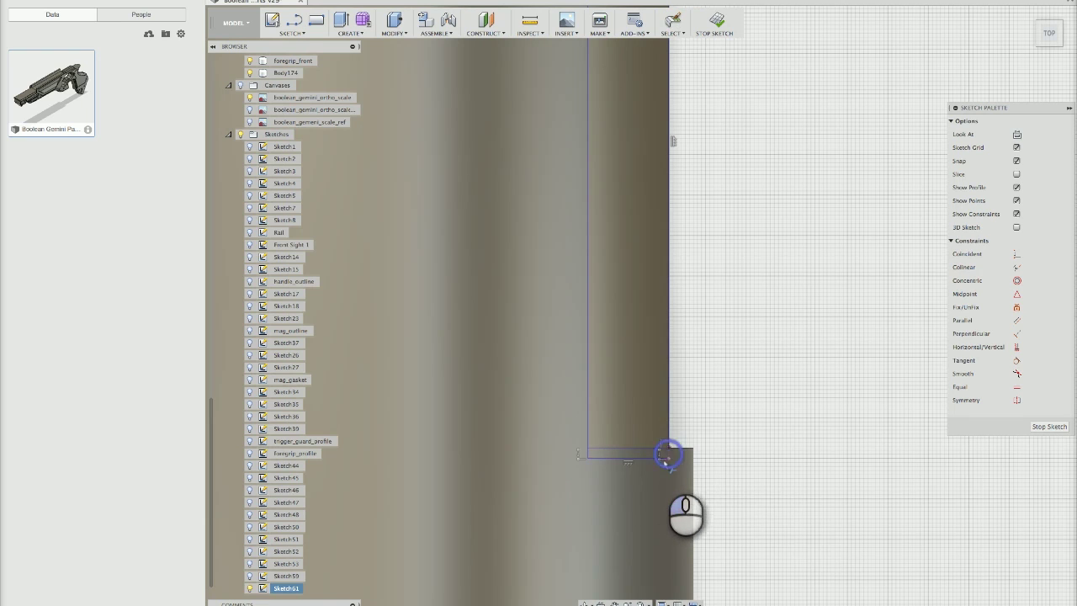
{"action": "left_click_drag", "start_coordinate": [656, 459], "coordinate": [587, 457]}
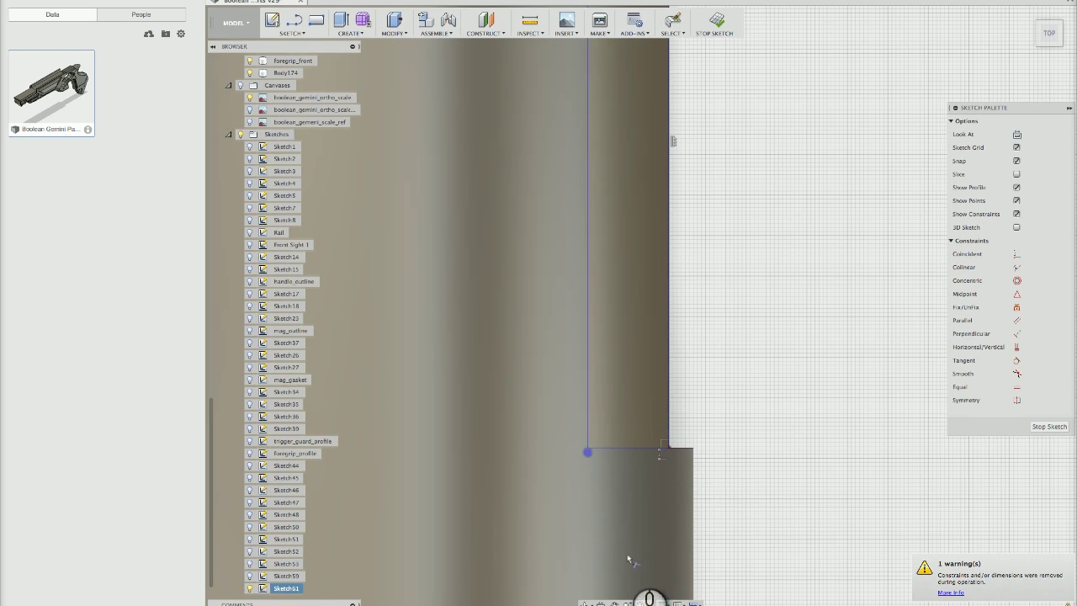
{"action": "left_click", "coordinate": [716, 21]}
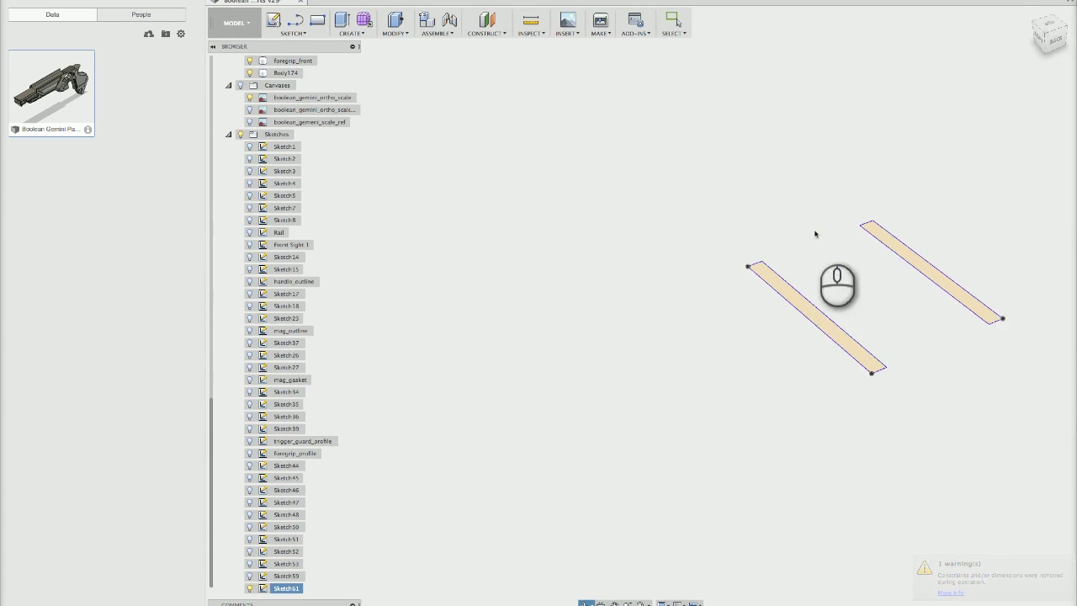
Rename the slotted barrel body as LowerBarrel
{"action": "scroll", "coordinate": [741, 331], "scroll_direction": "down", "scroll_amount": 3}
{"action": "scroll", "coordinate": [782, 240], "scroll_direction": "up", "scroll_amount": 5}
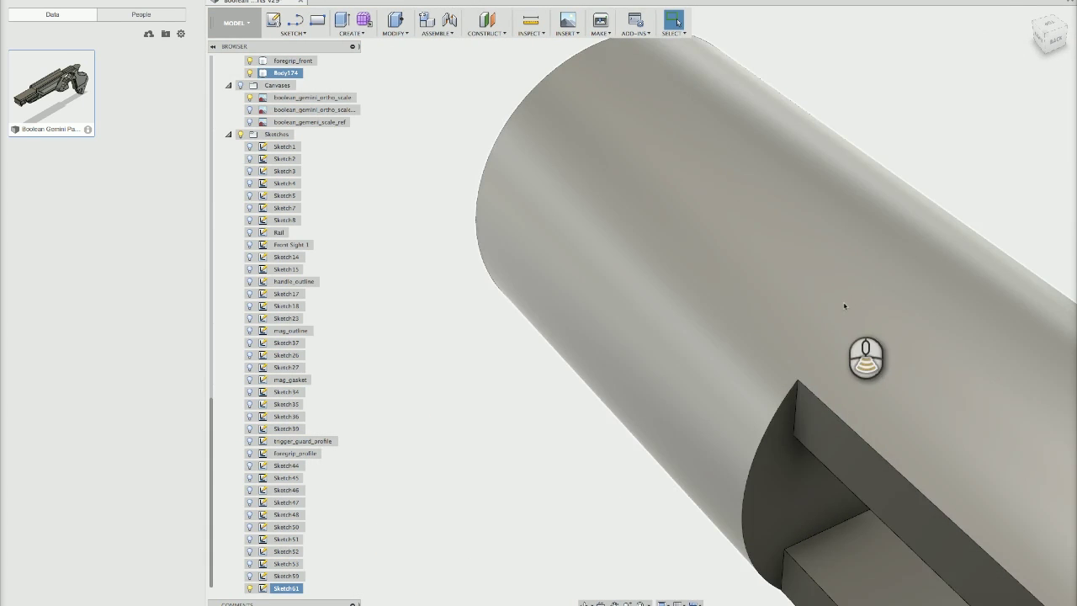
{"action": "scroll", "coordinate": [843, 305], "scroll_direction": "down", "scroll_amount": 3}
{"action": "mouse_move", "coordinate": [875, 280]}
{"action": "middle_mouse_down"}
{"action": "mouse_move", "coordinate": [664, 265]}
{"action": "mouse_move", "coordinate": [641, 307]}
{"action": "mouse_move", "coordinate": [541, 287]}
{"action": "mouse_move", "coordinate": [803, 291]}
{"action": "mouse_move", "coordinate": [787, 290]}
{"action": "middle_mouse_up"}
{"action": "scroll", "coordinate": [664, 265], "scroll_direction": "down", "scroll_amount": 2}
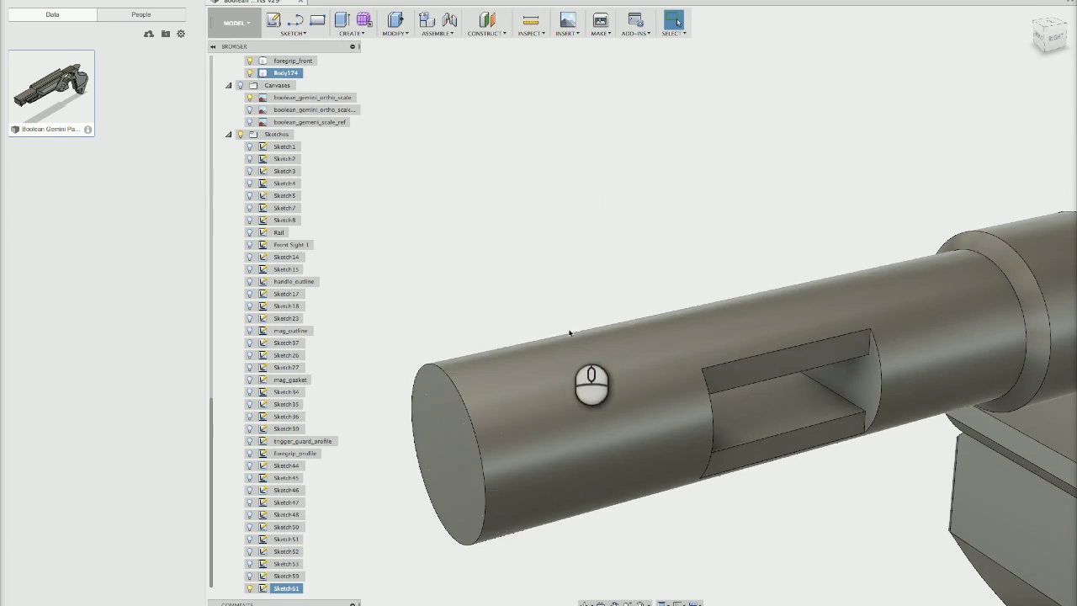
{"action": "left_click", "coordinate": [228, 134]}
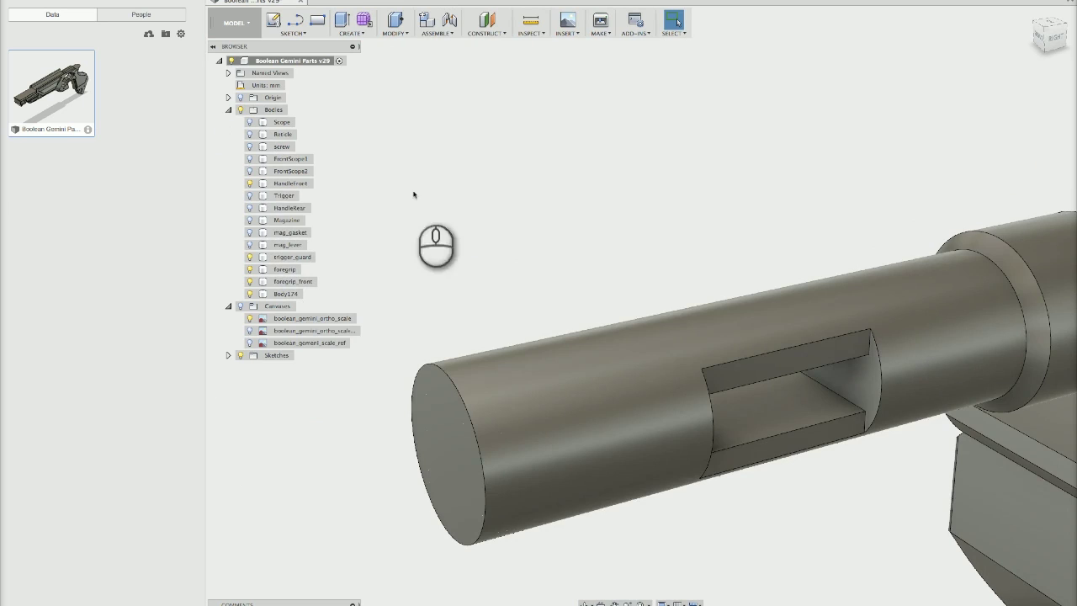
{"action": "middle_click_drag", "start_coordinate": [629, 246], "coordinate": [459, 231]}
{"action": "left_click", "coordinate": [286, 294]}
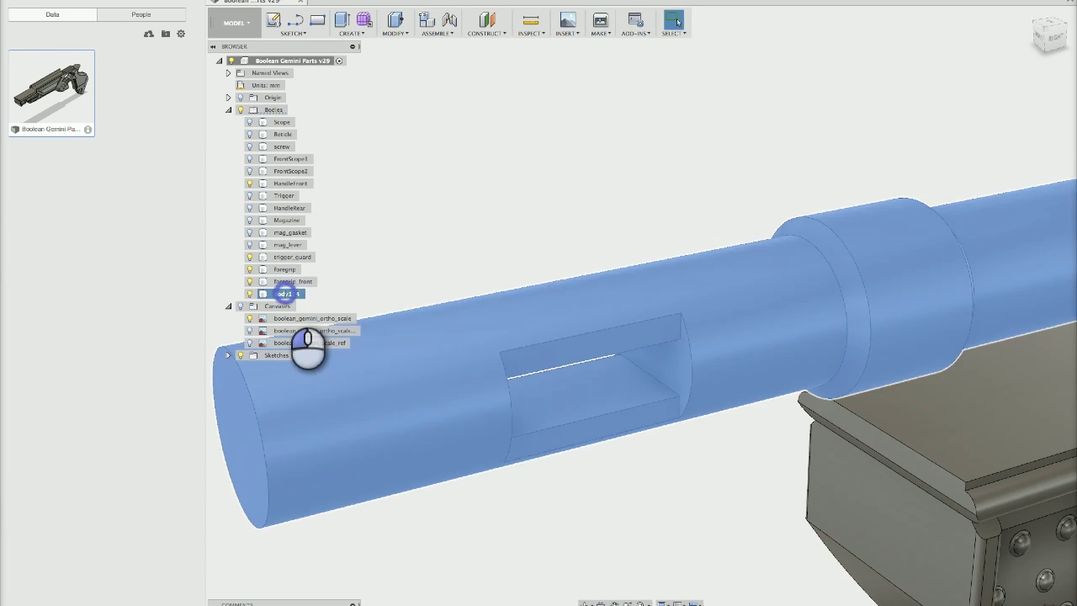
{"action": "double_click", "coordinate": [286, 293]}
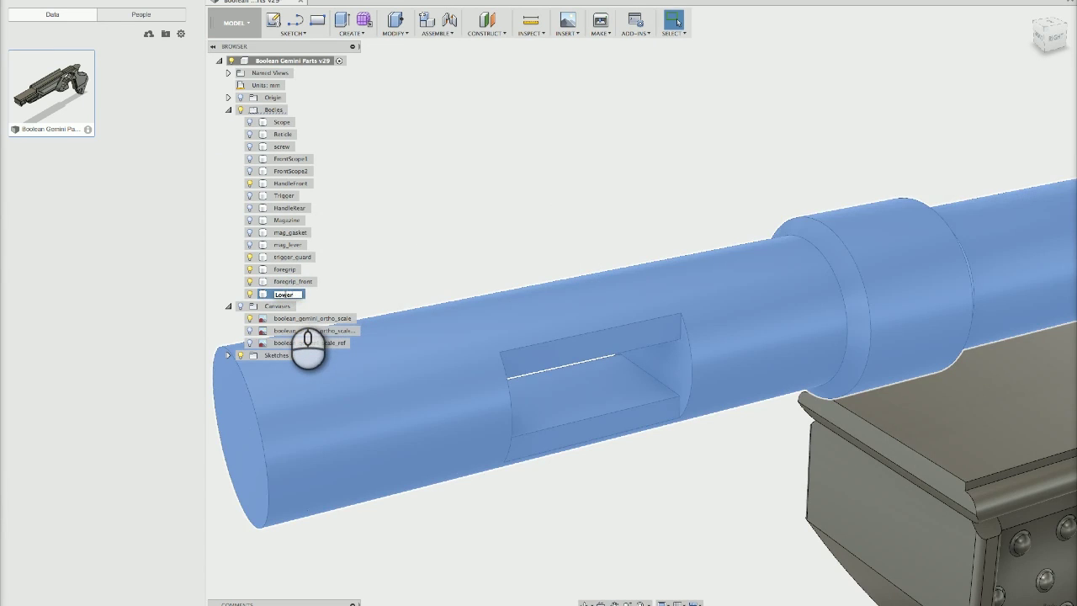
{"action": "key", "text": "Return"}
Show the reference canvases again behind the lower barrel in the side view
{"action": "scroll", "coordinate": [555, 269], "scroll_direction": "down", "scroll_amount": 5}
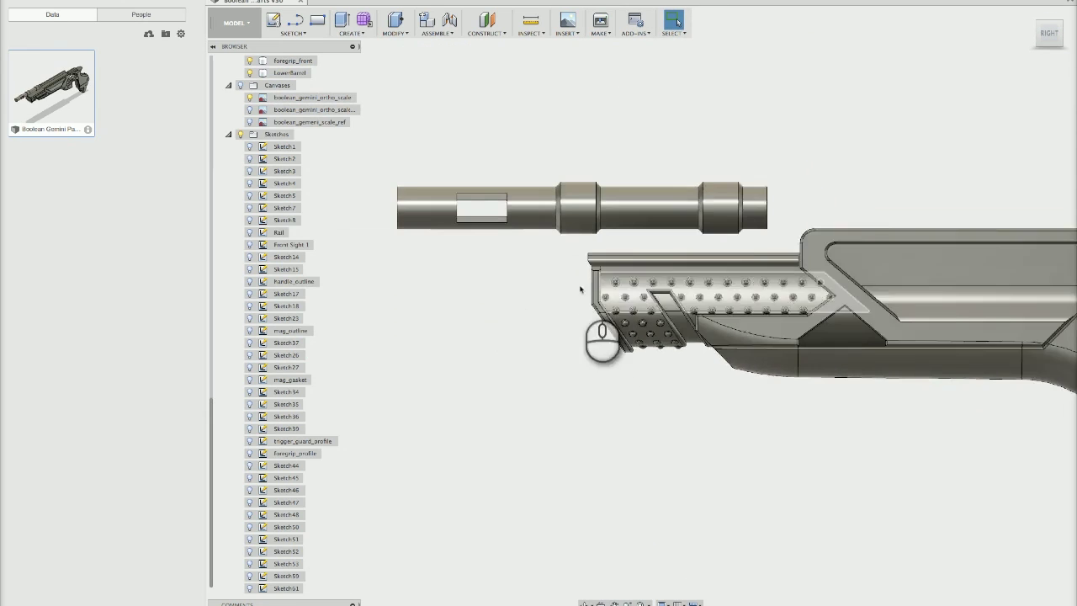
{"action": "middle_click_drag", "start_coordinate": [480, 252], "coordinate": [589, 329]}
{"action": "scroll", "coordinate": [450, 219], "scroll_direction": "up", "scroll_amount": 3}
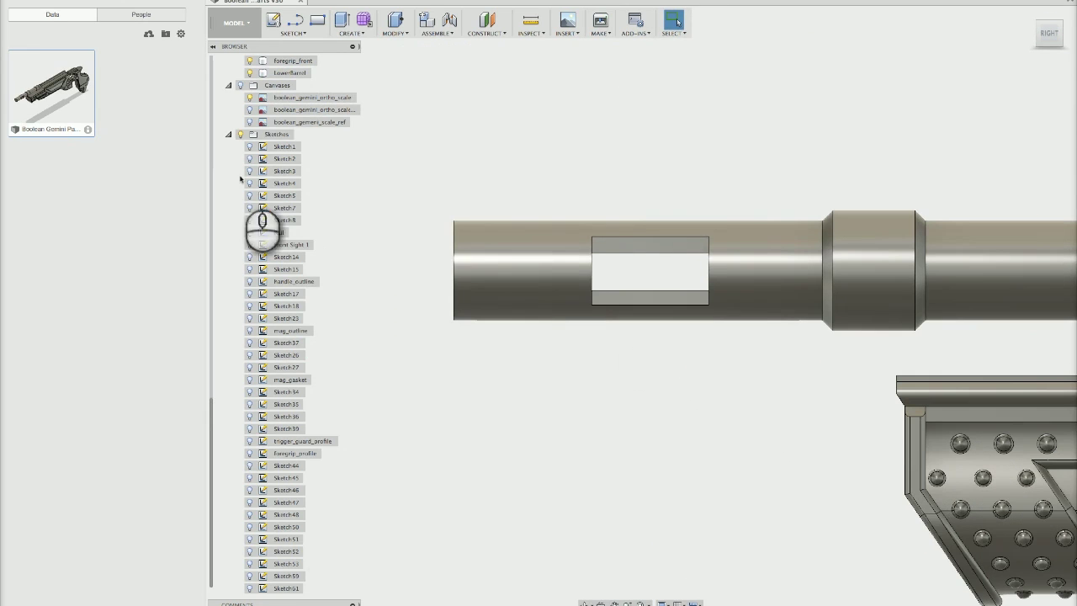
{"action": "left_click", "coordinate": [232, 135]}
{"action": "left_click", "coordinate": [240, 305]}
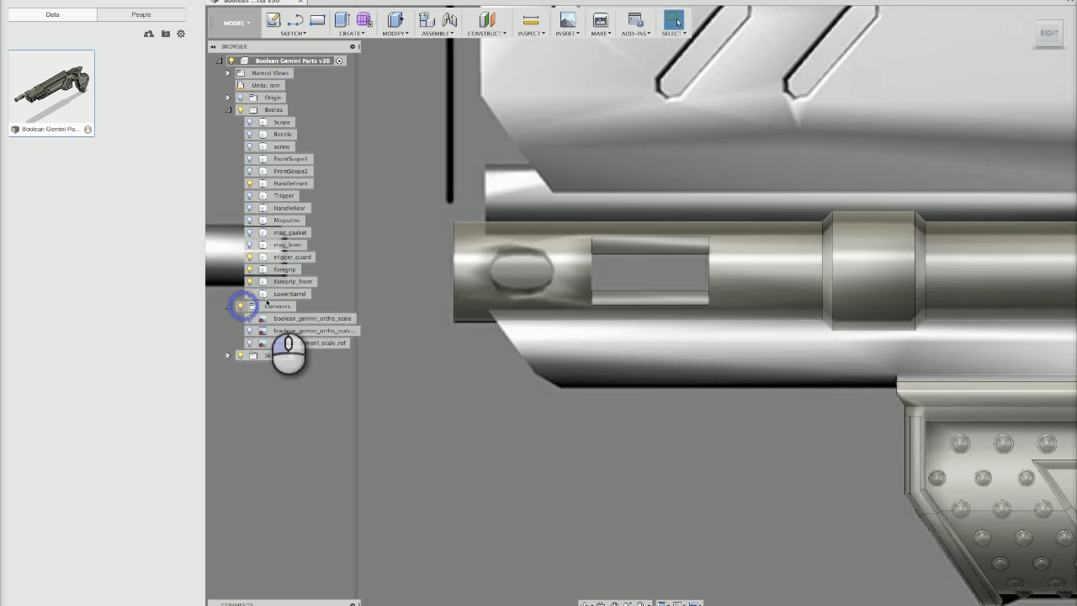
{"action": "scroll", "coordinate": [470, 275], "scroll_direction": "up", "scroll_amount": 1}
{"action": "scroll", "coordinate": [469, 276], "scroll_direction": "up", "scroll_amount": 1}
{"action": "scroll", "coordinate": [582, 233], "scroll_direction": "down", "scroll_amount": 3}
Show the lower barrel's profile sketch with its centreline (Sketch59) over the side-view reference at the muzzle end
{"action": "left_click", "coordinate": [227, 355]}
{"action": "scroll", "coordinate": [231, 362], "scroll_direction": "down", "scroll_amount": 5}
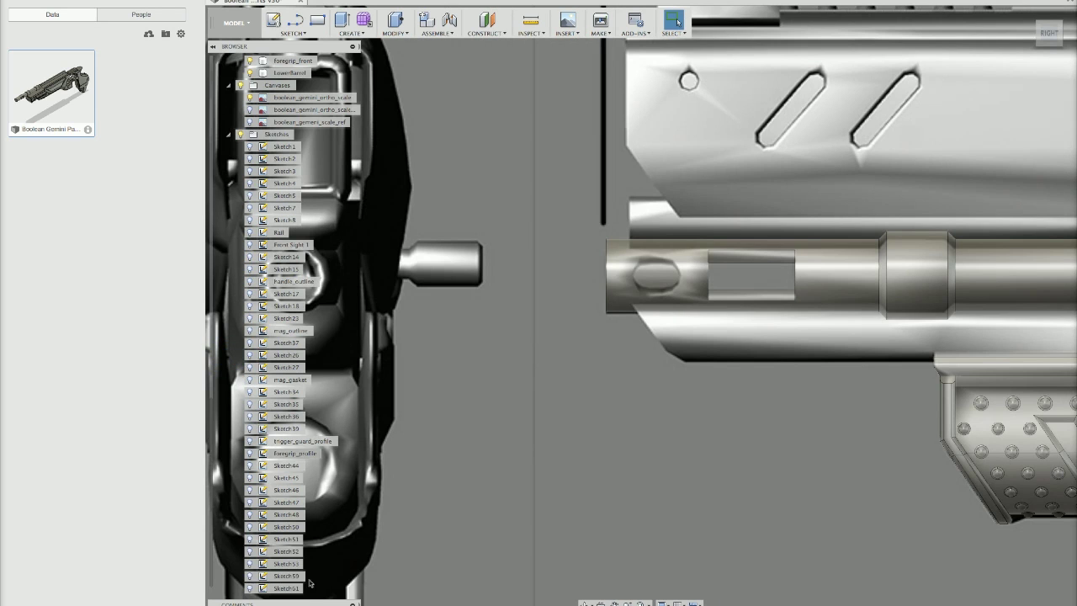
{"action": "left_click", "coordinate": [282, 589]}
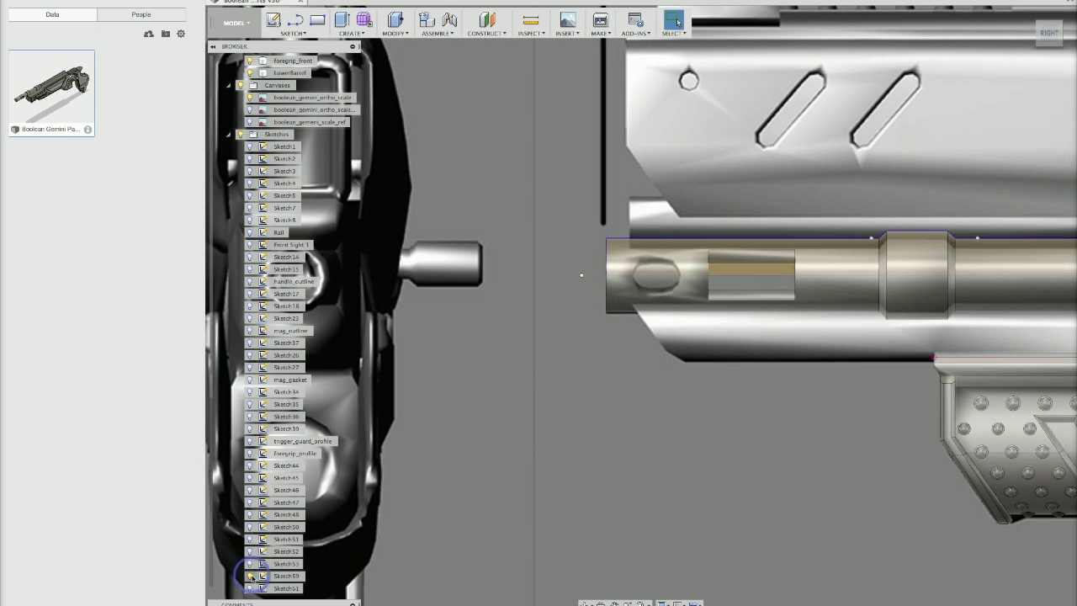
{"action": "scroll", "coordinate": [639, 274], "scroll_direction": "up", "scroll_amount": 5}
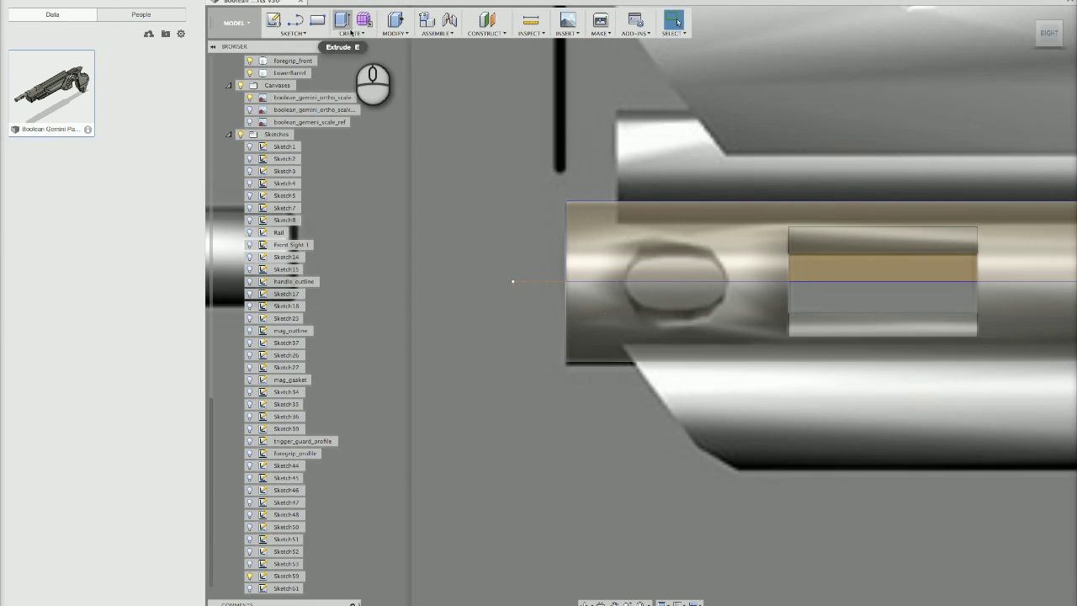
Sketch a centre-to-centre slot about 6.7 mm wide on the barrel's centreline, tracing the oval opening in the reference, and finish the sketch
{"action": "left_click", "coordinate": [293, 33]}
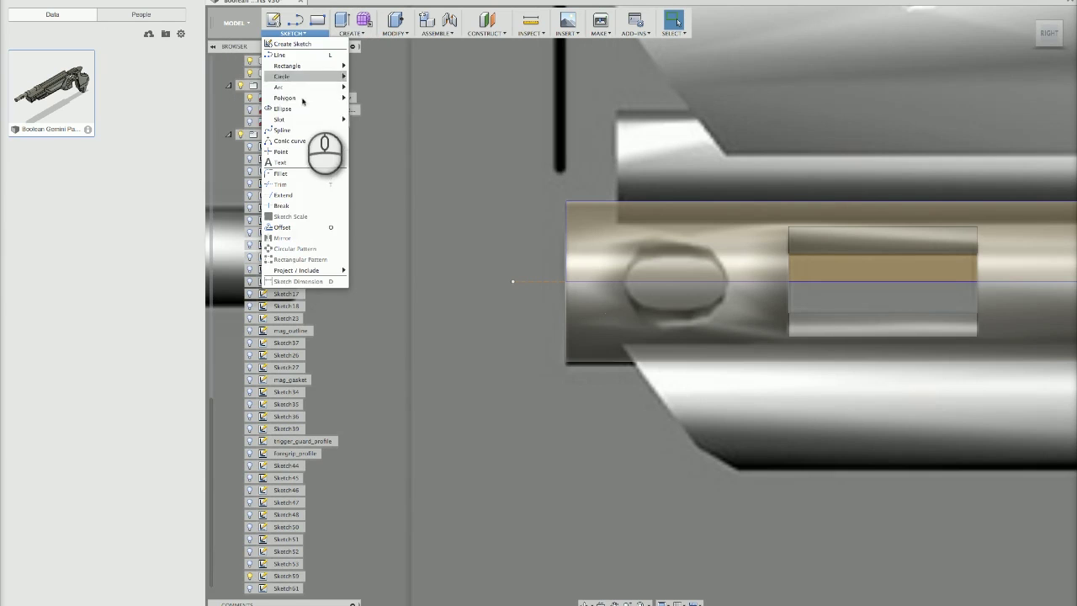
{"action": "mouse_move", "coordinate": [320, 119]}
{"action": "left_click", "coordinate": [371, 121]}
{"action": "scroll", "coordinate": [539, 253], "scroll_direction": "down", "scroll_amount": 5}
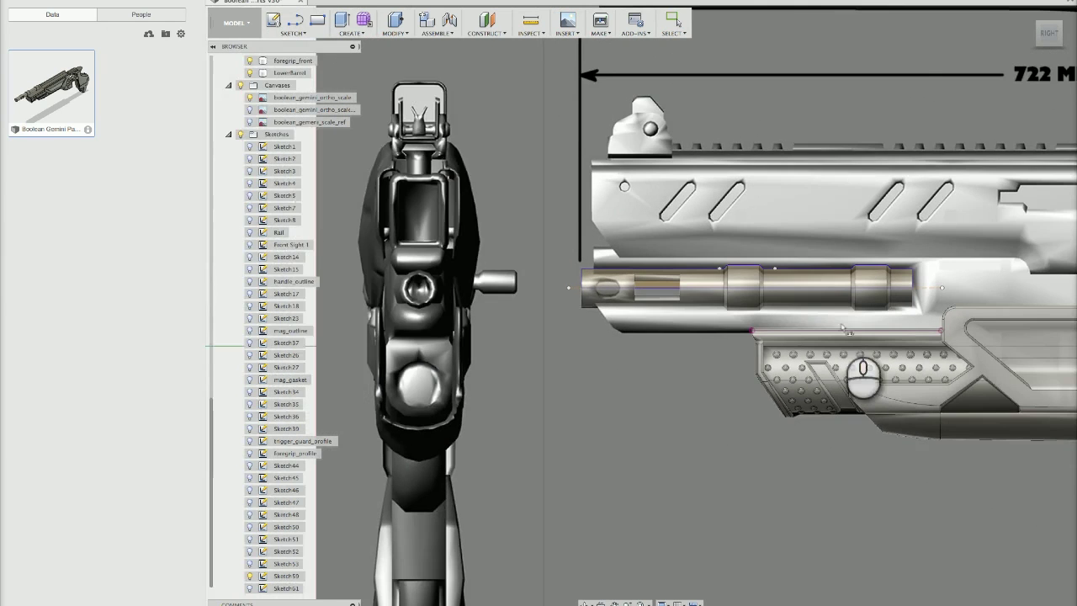
{"action": "left_click", "coordinate": [844, 328]}
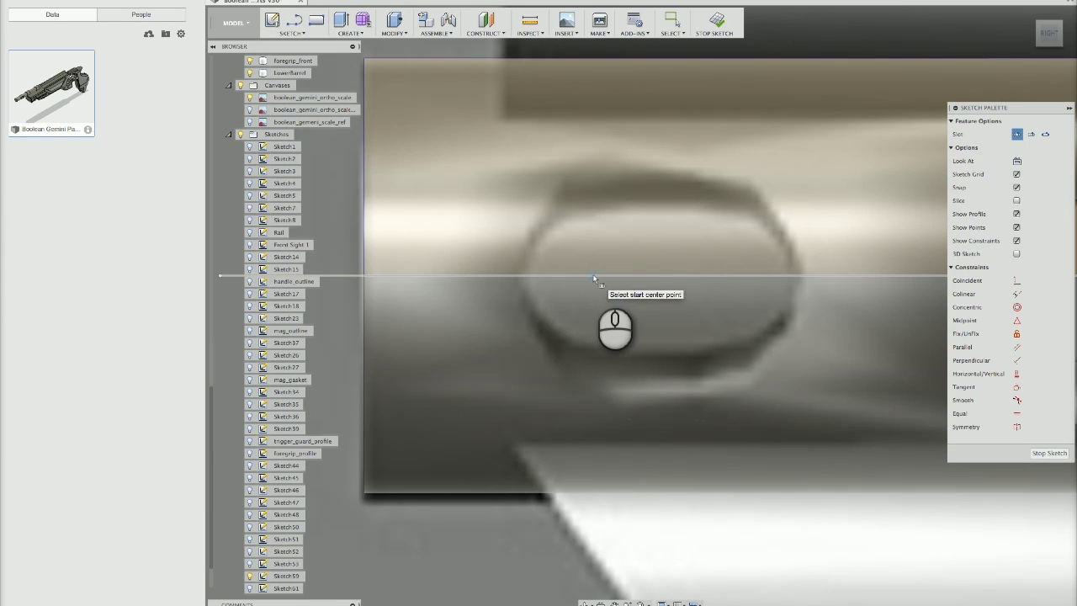
{"action": "left_click", "coordinate": [593, 273]}
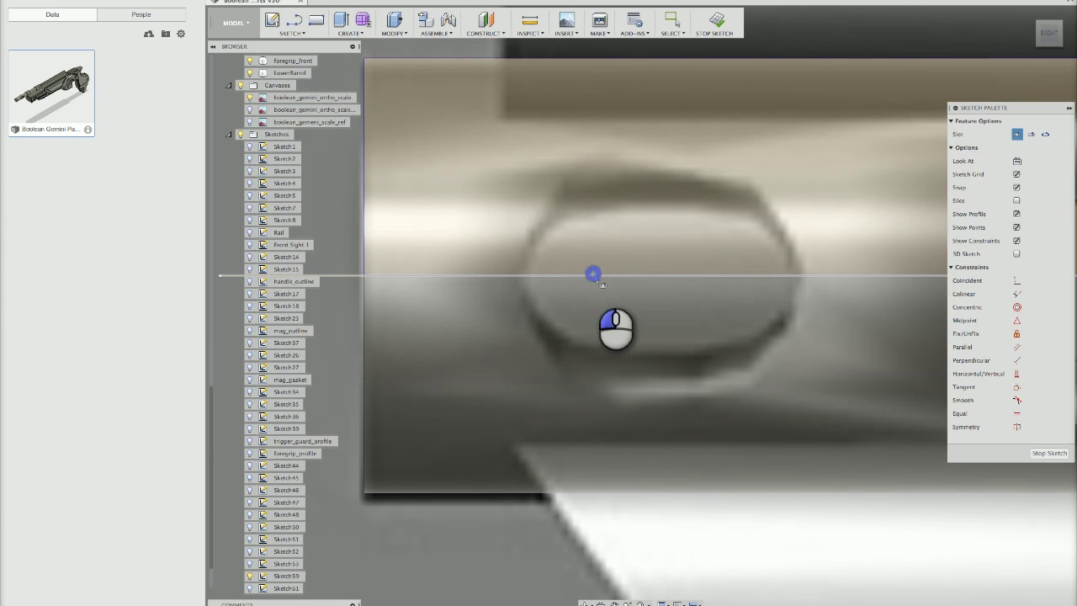
{"action": "left_click", "coordinate": [717, 275]}
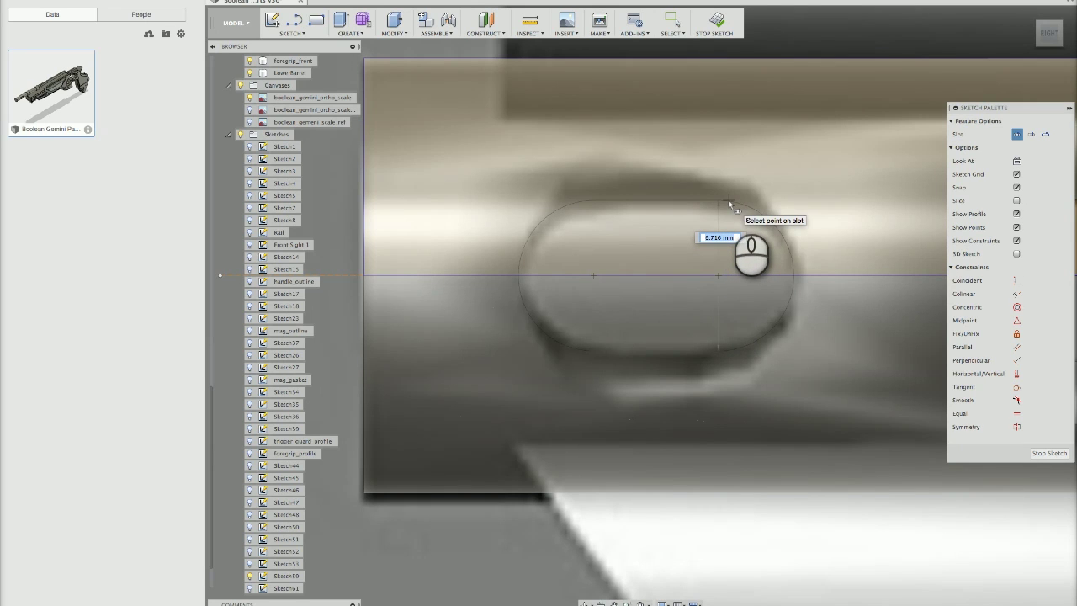
{"action": "left_click", "coordinate": [729, 202]}
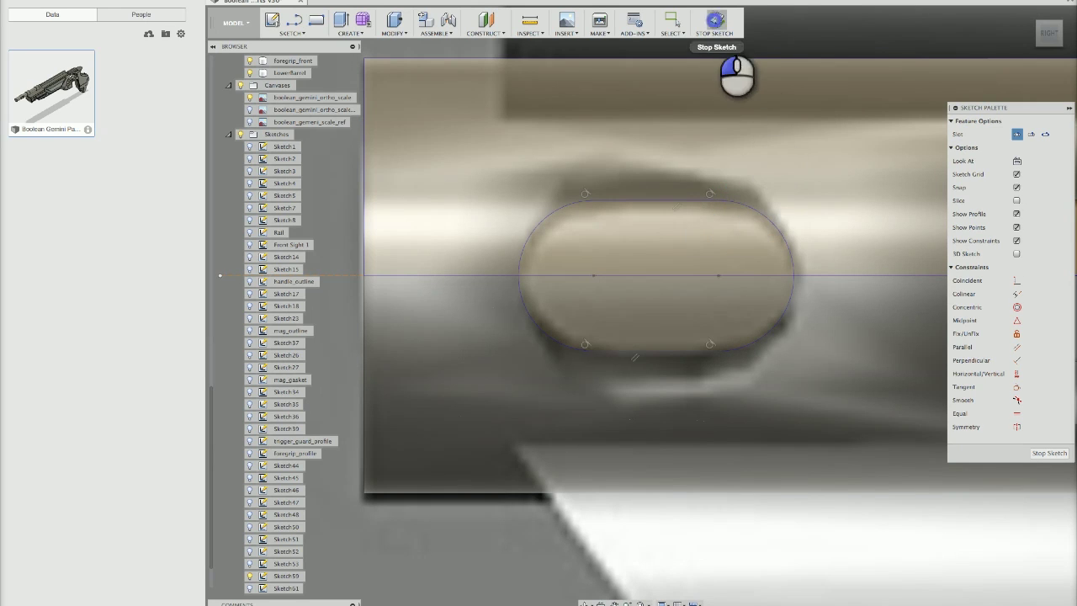
{"action": "left_click", "coordinate": [715, 21]}
Hide the reference canvases and all bodies so that only the oval slot profile remains in view
{"action": "middle_click_drag", "start_coordinate": [680, 241], "coordinate": [715, 243], "text": "shift"}
{"action": "scroll", "coordinate": [715, 243], "scroll_direction": "down", "scroll_amount": 5}
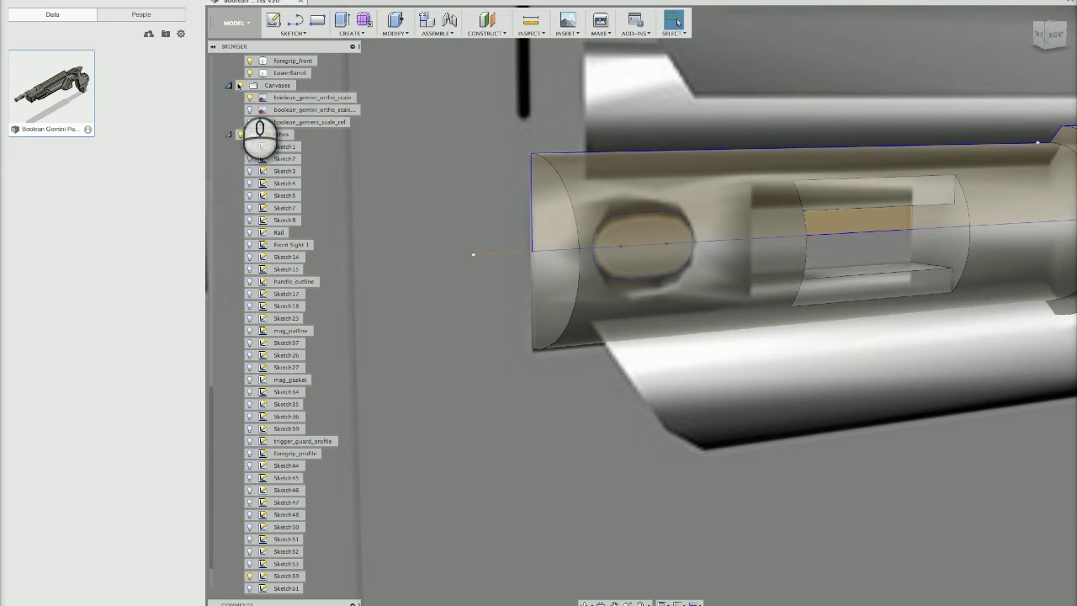
{"action": "left_click", "coordinate": [240, 85]}
{"action": "scroll", "coordinate": [254, 517], "scroll_direction": "down", "scroll_amount": 1}
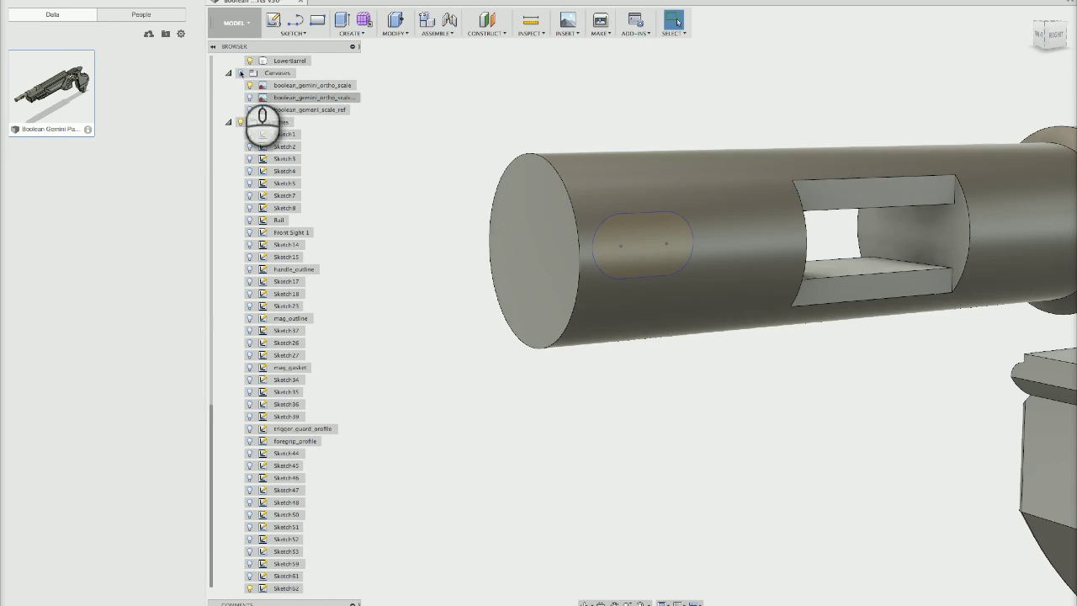
{"action": "left_click", "coordinate": [228, 123]}
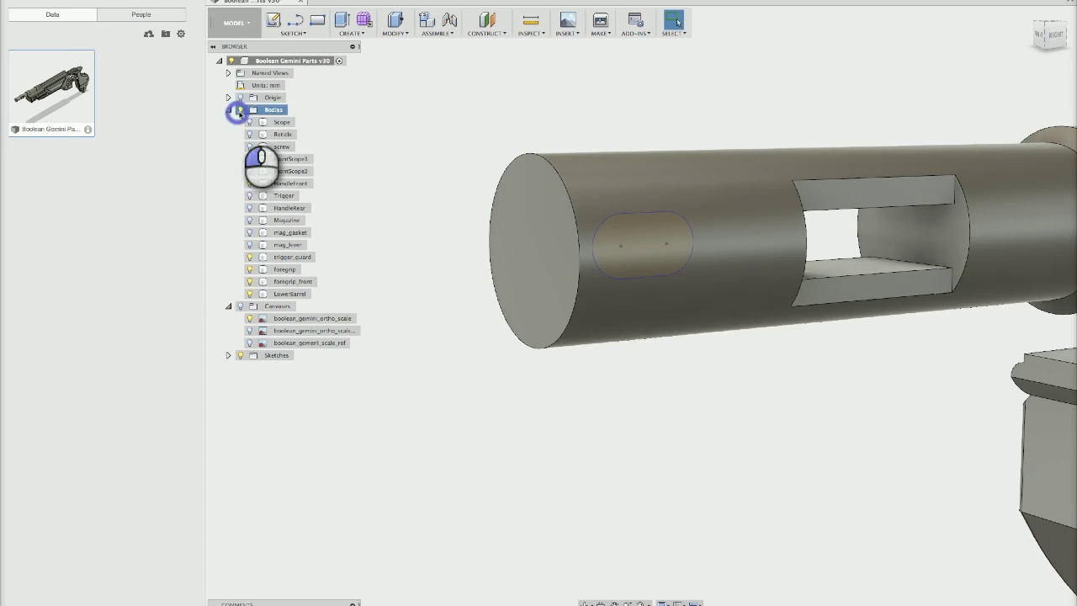
{"action": "left_click", "coordinate": [239, 112]}
Extrude the oval slot profile symmetrically by about 11.85 mm as a cut through the barrel, showing the bodies again
{"action": "left_click", "coordinate": [640, 231]}
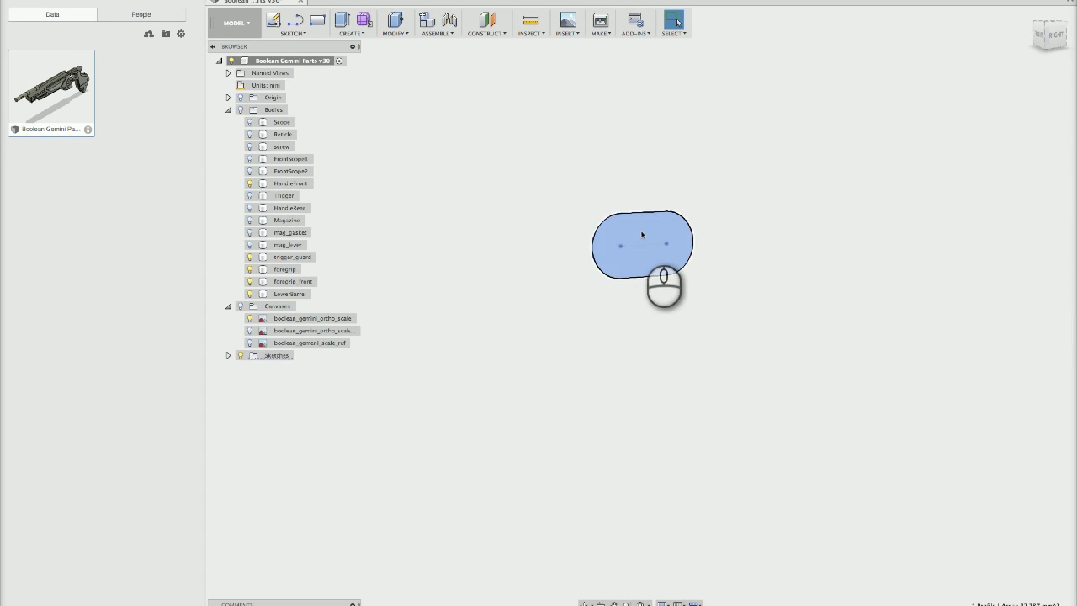
{"action": "right_click", "coordinate": [642, 235]}
{"action": "left_click", "coordinate": [633, 273]}
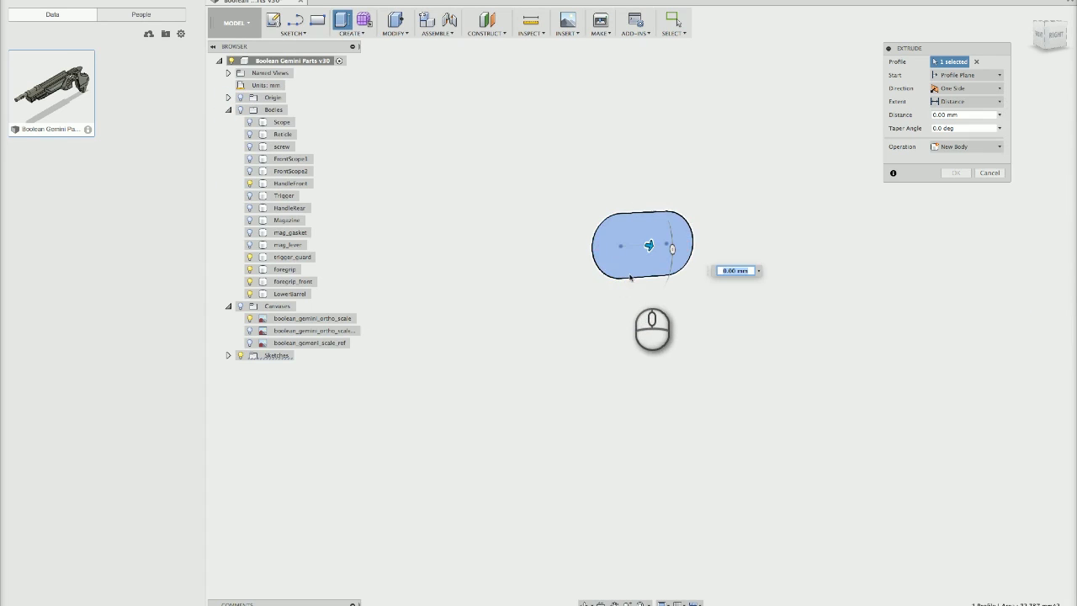
{"action": "left_click", "coordinate": [966, 88]}
{"action": "left_click", "coordinate": [959, 115]}
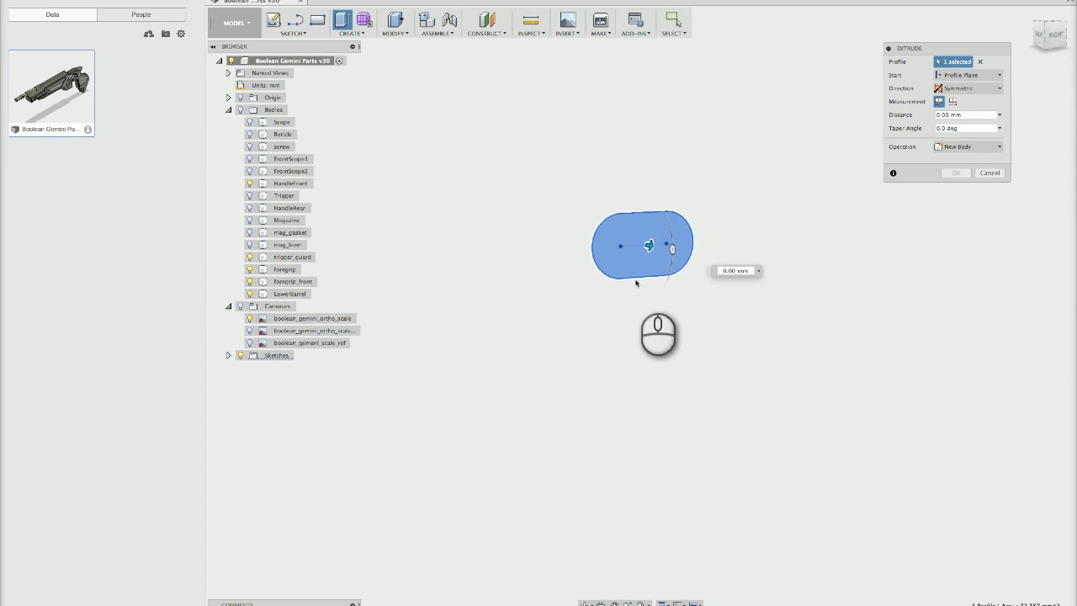
{"action": "left_click_drag", "start_coordinate": [650, 246], "coordinate": [671, 247]}
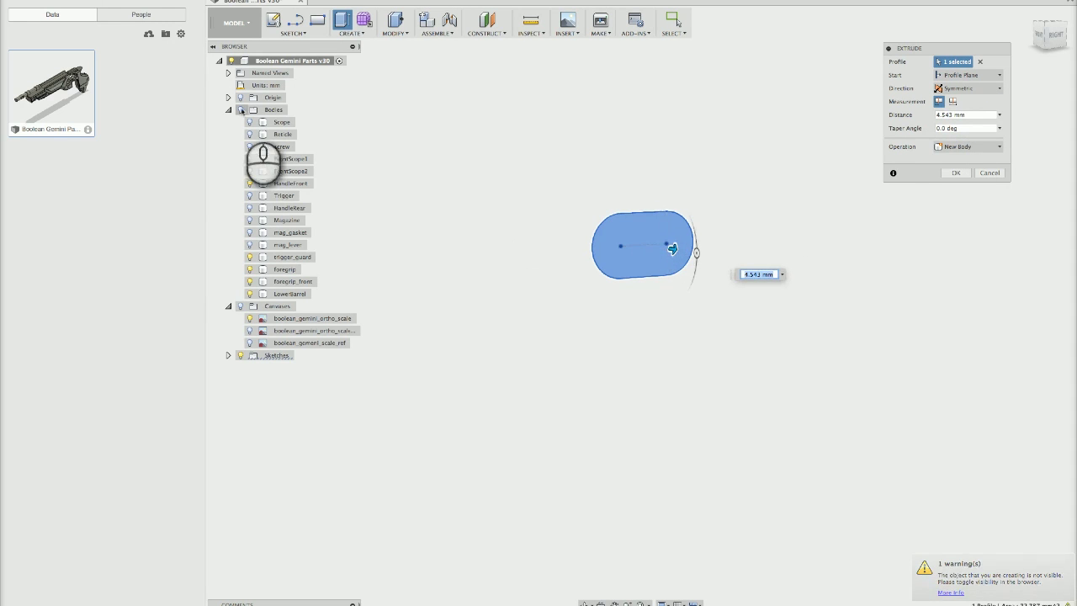
{"action": "left_click", "coordinate": [240, 109]}
{"action": "middle_click_drag", "start_coordinate": [595, 182], "coordinate": [615, 224], "text": "shift"}
{"action": "left_click_drag", "start_coordinate": [665, 184], "coordinate": [699, 243]}
{"action": "middle_click_drag", "start_coordinate": [699, 243], "coordinate": [837, 134], "text": "shift"}
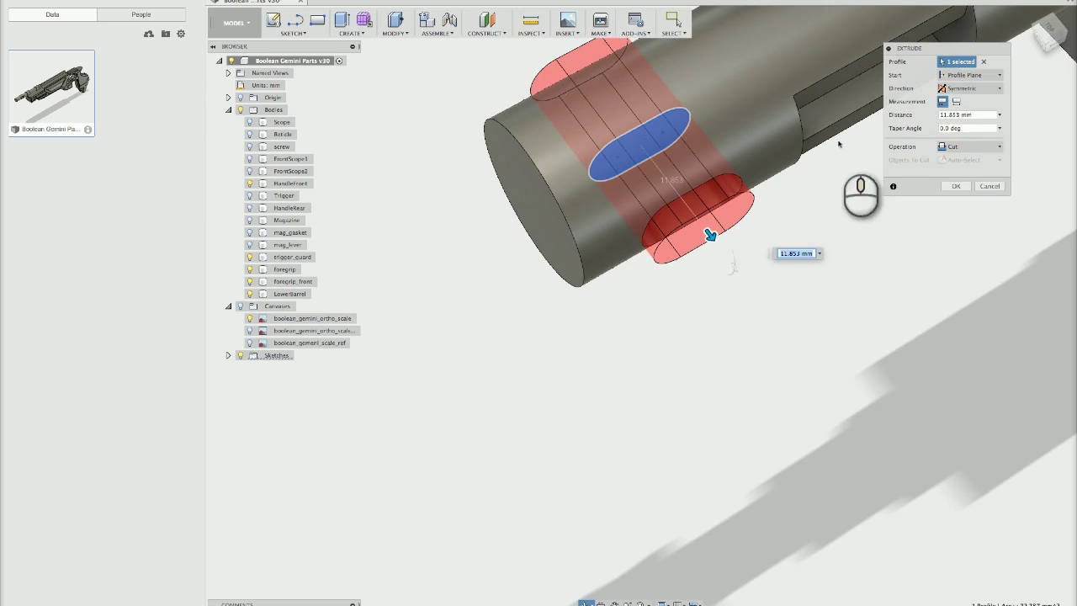
Try the Two Sides direction for the slot cut with about 3.92 mm on the second side, and return to Symmetric
{"action": "left_click", "coordinate": [959, 89]}
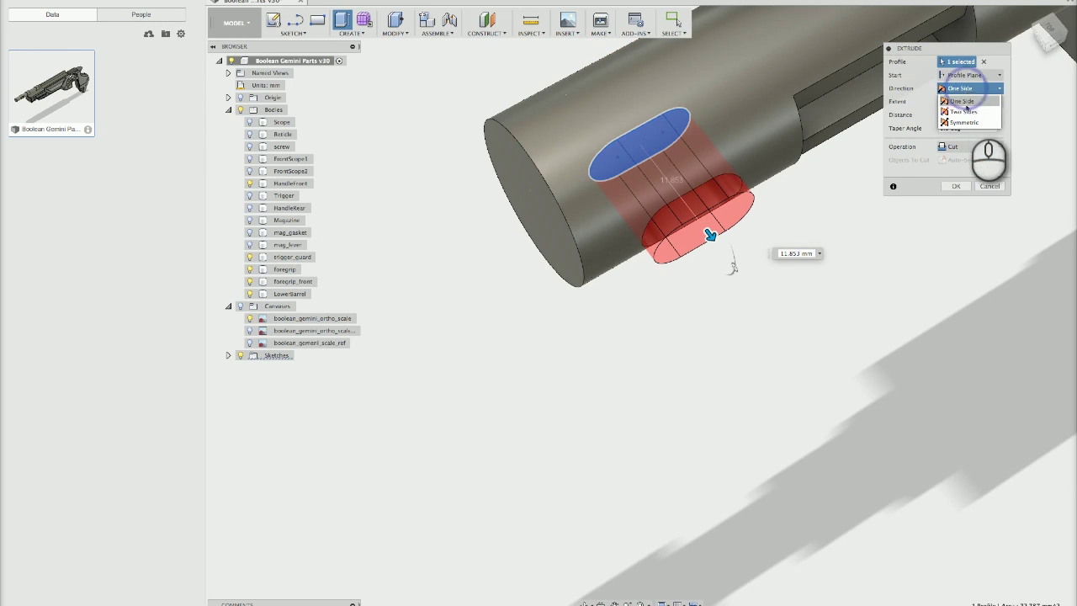
{"action": "left_click", "coordinate": [963, 111]}
{"action": "left_click_drag", "start_coordinate": [634, 137], "coordinate": [613, 111]}
{"action": "left_click", "coordinate": [968, 88]}
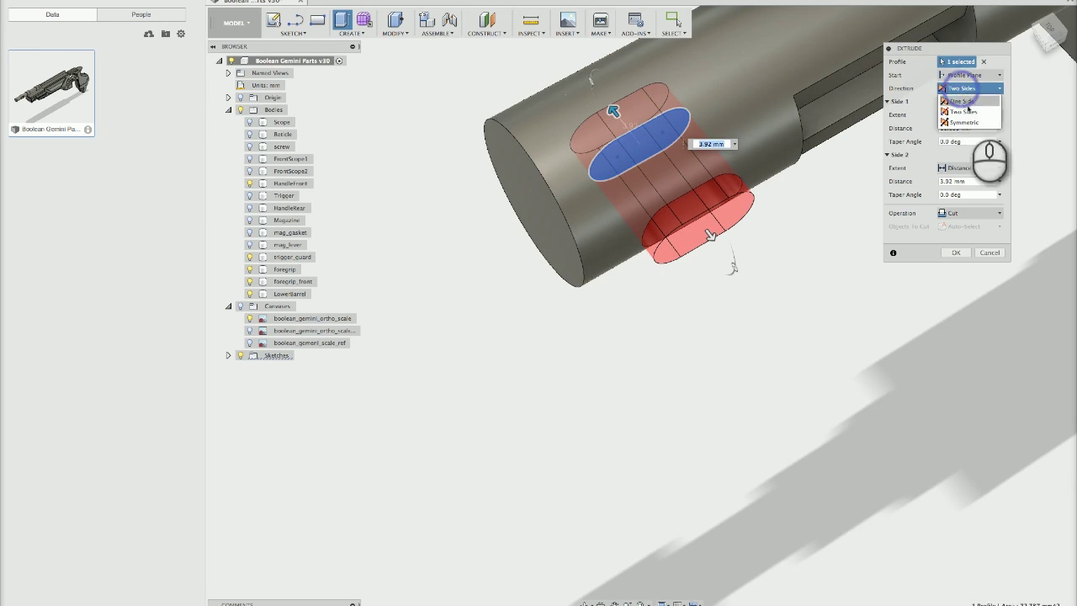
{"action": "left_click", "coordinate": [967, 120]}
Complete the symmetric slot cut and examine the oval opening from the side and the muzzle end
{"action": "middle_click_drag", "start_coordinate": [798, 197], "coordinate": [920, 168], "text": "shift"}
{"action": "left_click", "coordinate": [957, 186]}
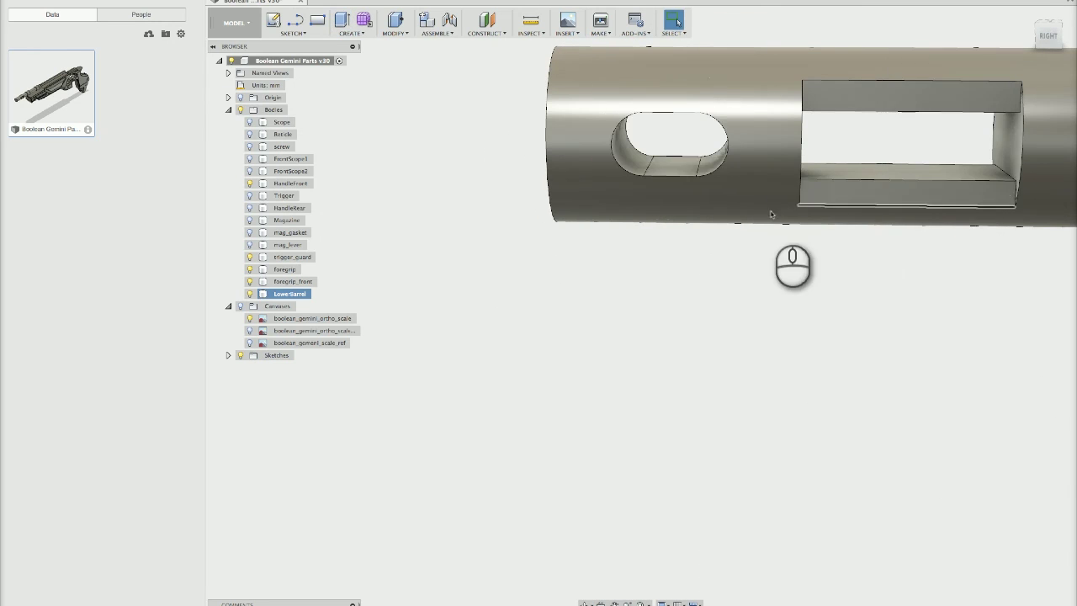
{"action": "middle_click_drag", "start_coordinate": [757, 205], "coordinate": [782, 312], "text": "shift"}
{"action": "left_click", "coordinate": [809, 240]}
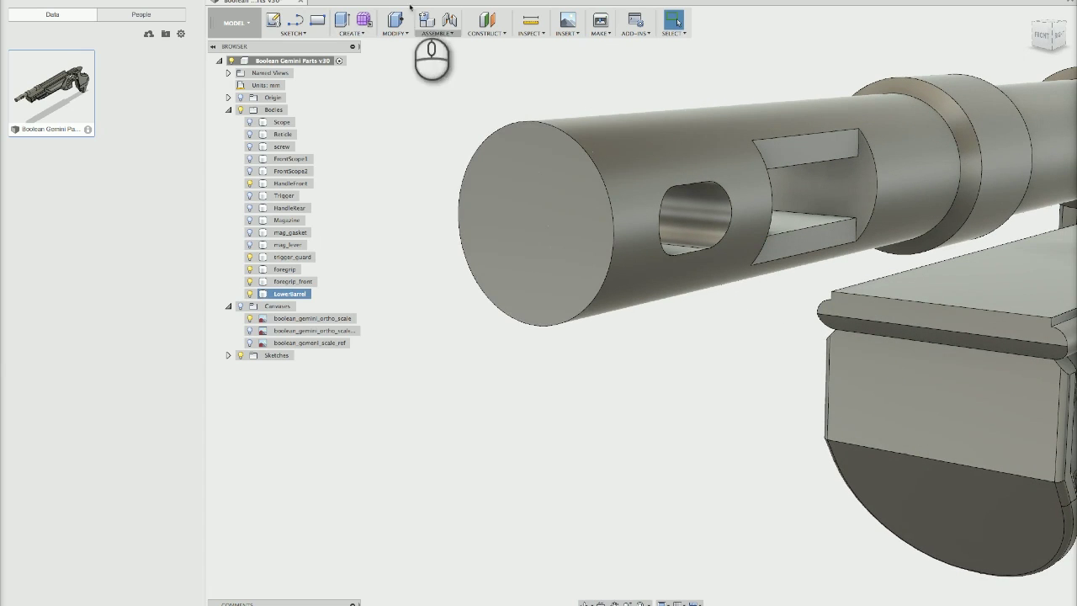
Place a cylinder with a 12 mm diameter at the centre of the barrel's flat muzzle face
{"action": "left_click", "coordinate": [352, 34]}
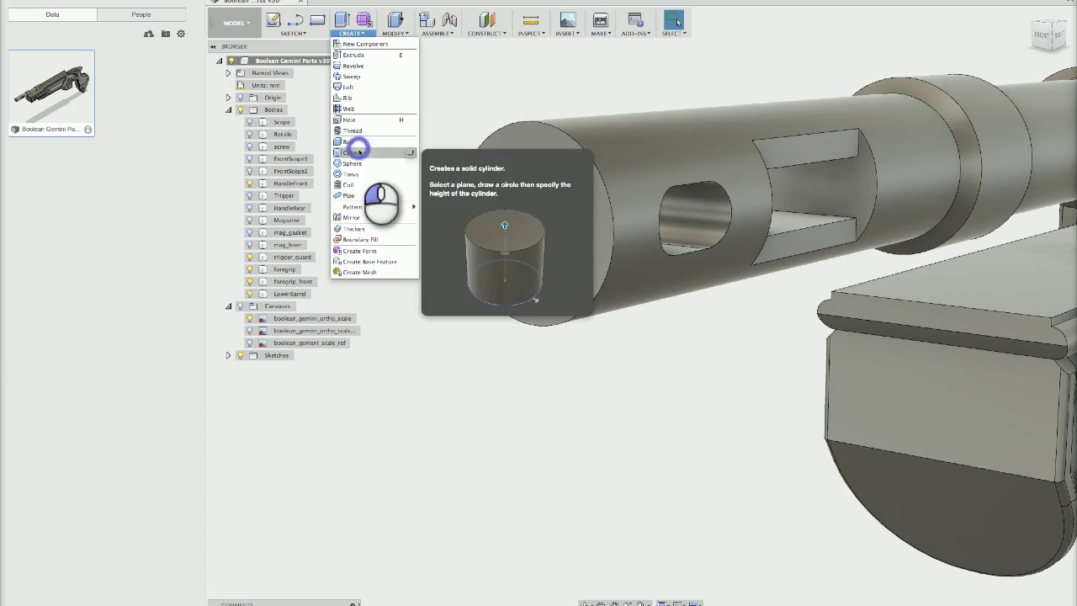
{"action": "left_click", "coordinate": [371, 175]}
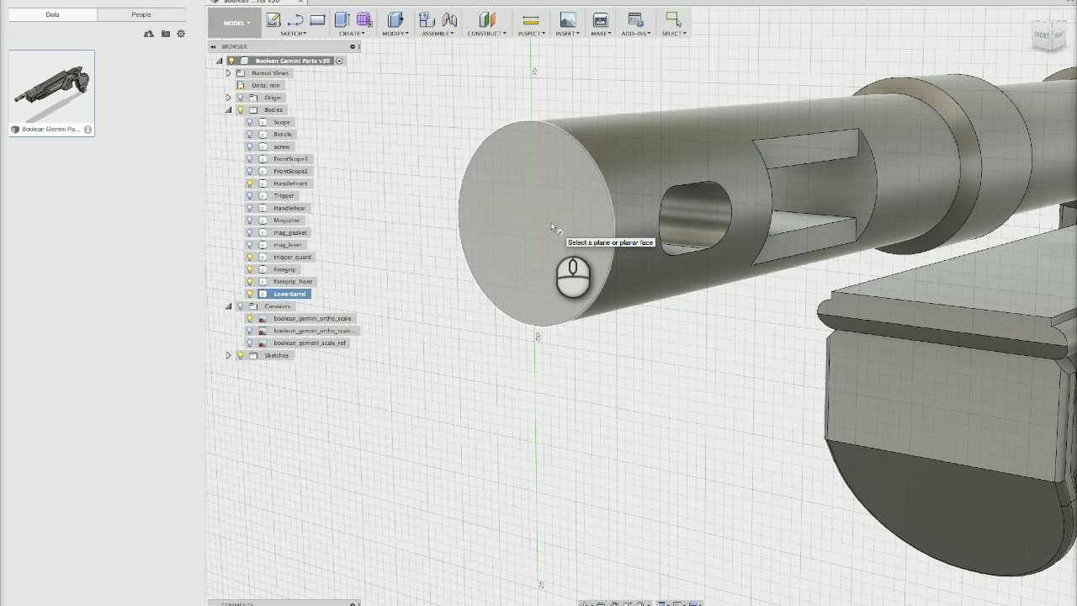
{"action": "left_click", "coordinate": [551, 226]}
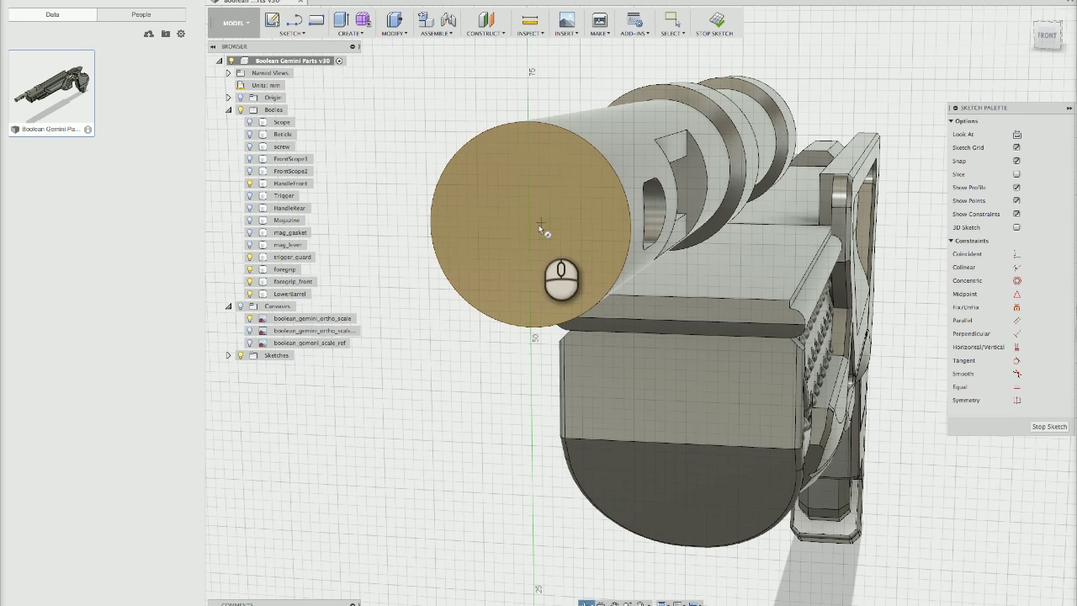
{"action": "left_click", "coordinate": [529, 226]}
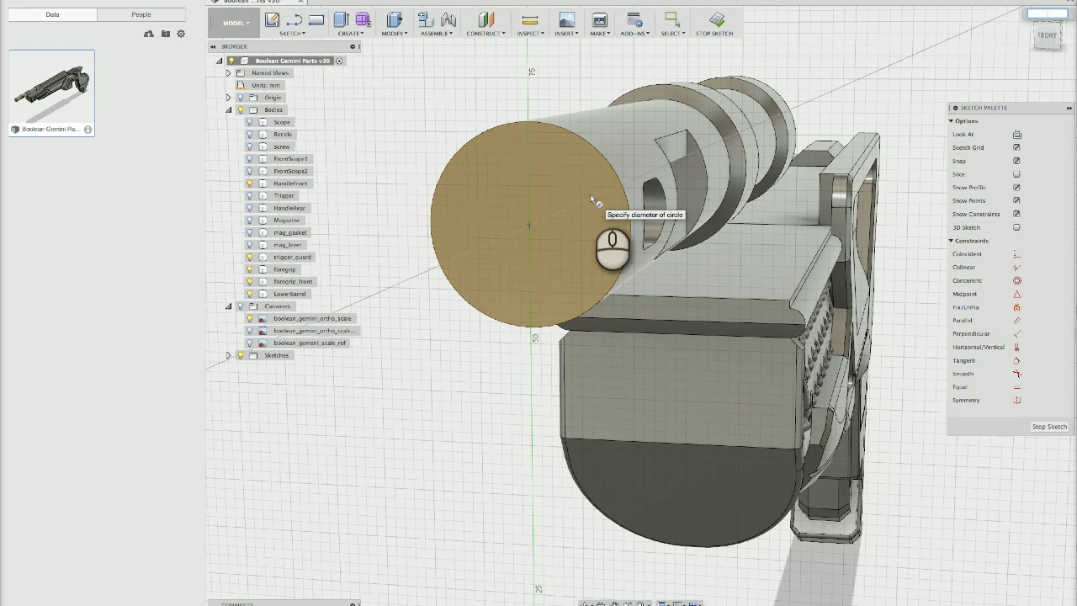
{"action": "type", "text": "2"}
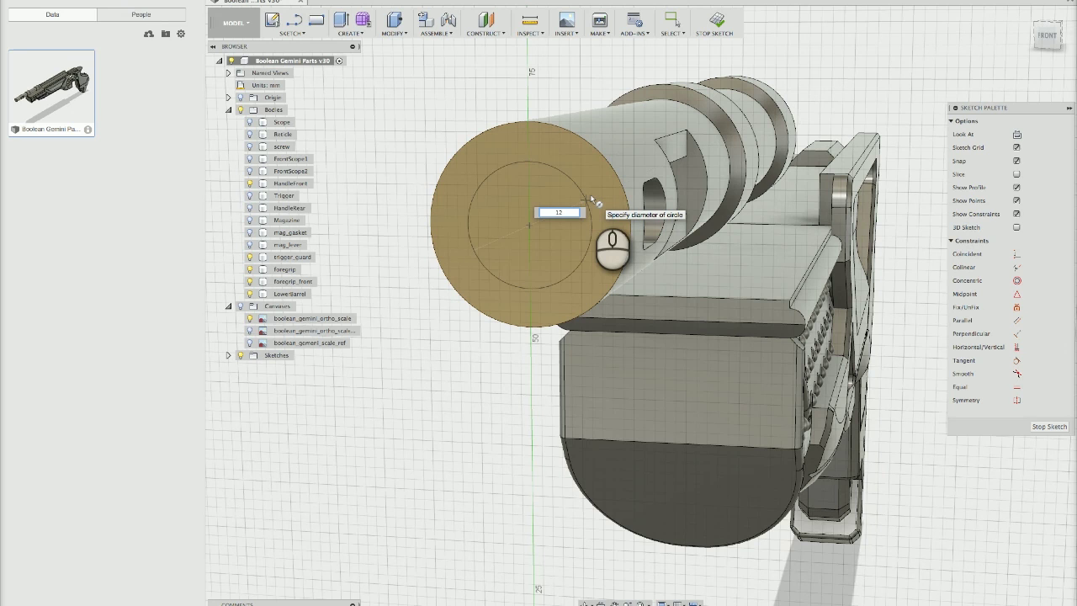
{"action": "key", "text": "Return"}
{"action": "scroll", "coordinate": [530, 215], "scroll_direction": "up", "scroll_amount": 5}
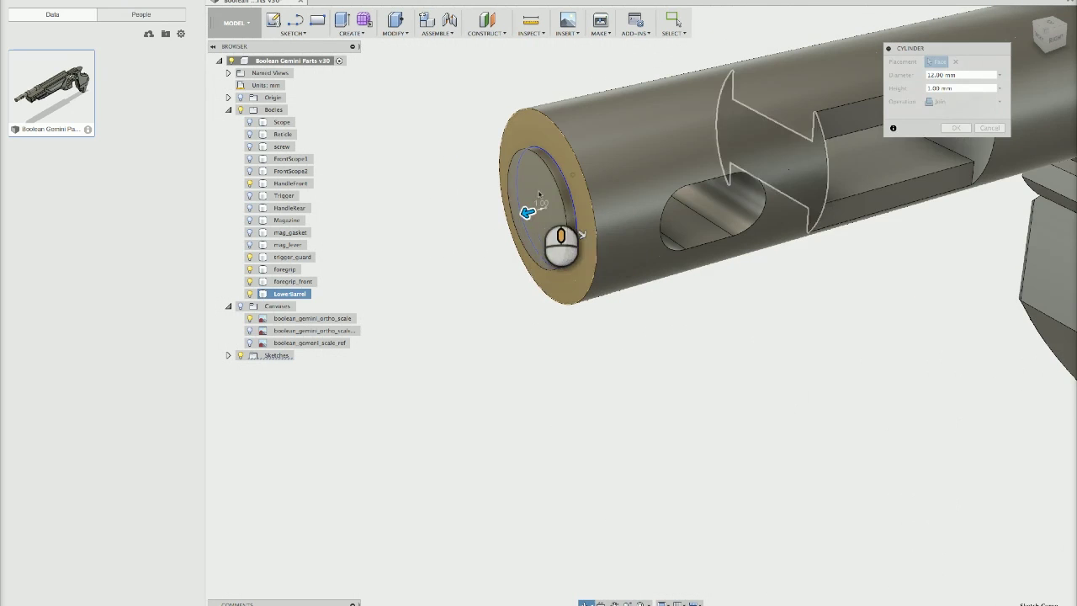
Try different depths for the cylinder as a cut into the barrel, ending partway along the rectangular slot at about 44.4 mm
{"action": "left_click_drag", "start_coordinate": [526, 211], "coordinate": [721, 165]}
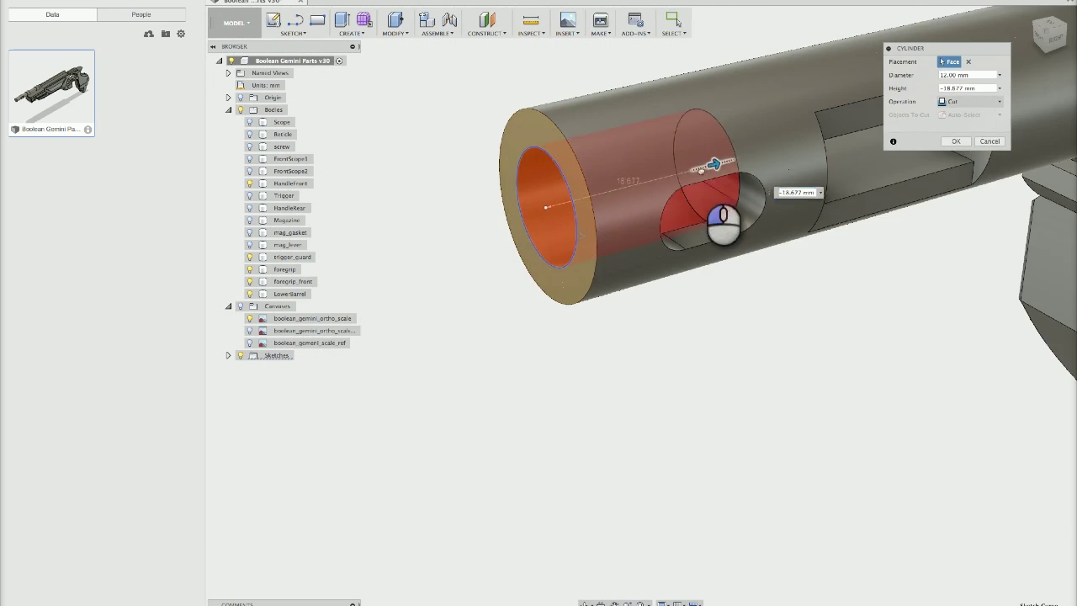
{"action": "middle_click_drag", "start_coordinate": [721, 164], "coordinate": [791, 139], "text": "shift"}
{"action": "middle_click_drag", "start_coordinate": [549, 216], "coordinate": [499, 325], "text": "shift"}
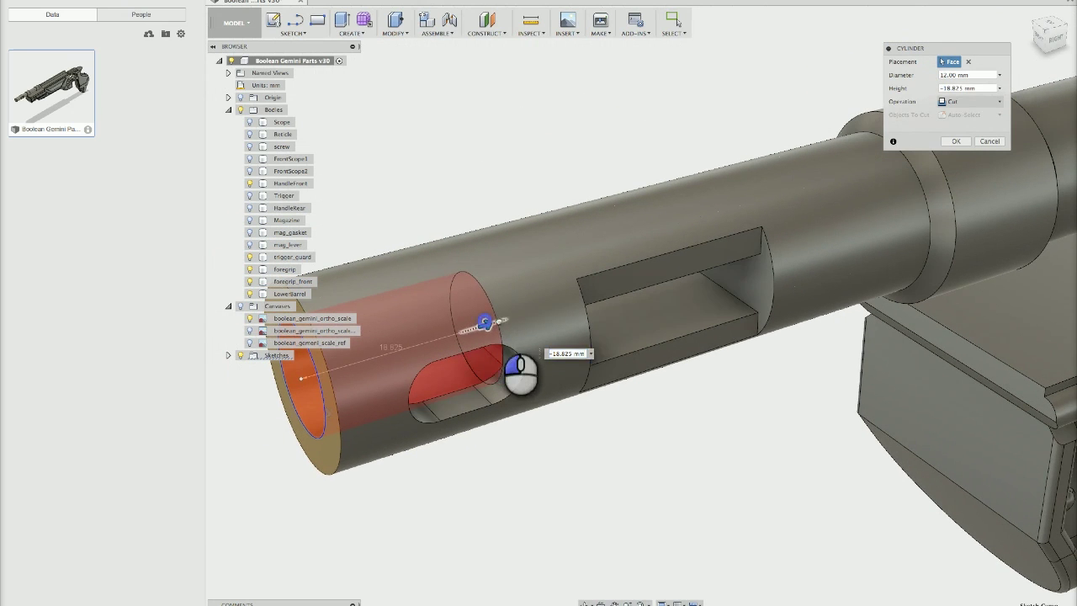
{"action": "left_click_drag", "start_coordinate": [484, 323], "coordinate": [672, 271]}
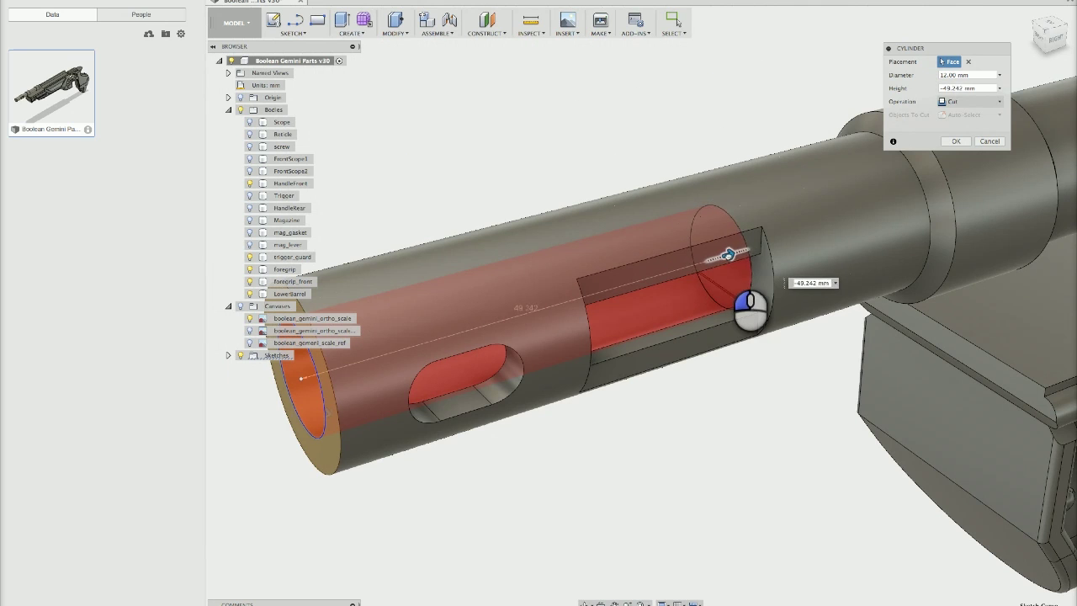
{"action": "middle_click_drag", "start_coordinate": [740, 269], "coordinate": [731, 255], "text": "shift"}
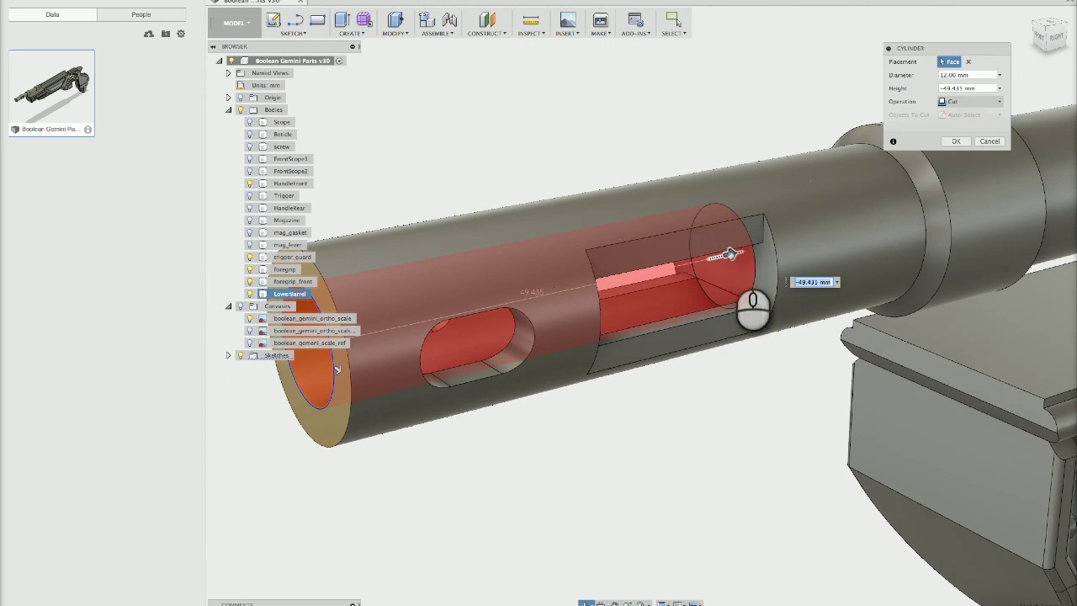
{"action": "left_click_drag", "start_coordinate": [728, 252], "coordinate": [693, 261]}
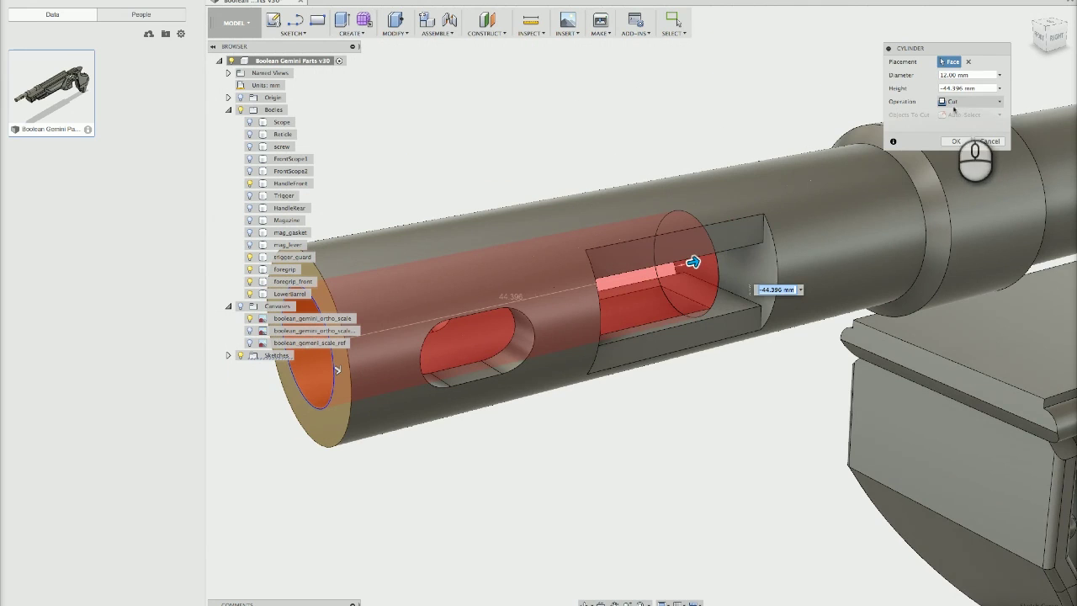
{"action": "middle_click_drag", "start_coordinate": [772, 183], "coordinate": [752, 174], "text": "shift"}
Set the 12 mm bore cylinder's height to -49.5 mm as a cut reaching just past the rectangular slot's rear end, and complete it
{"action": "left_click", "coordinate": [1053, 37]}
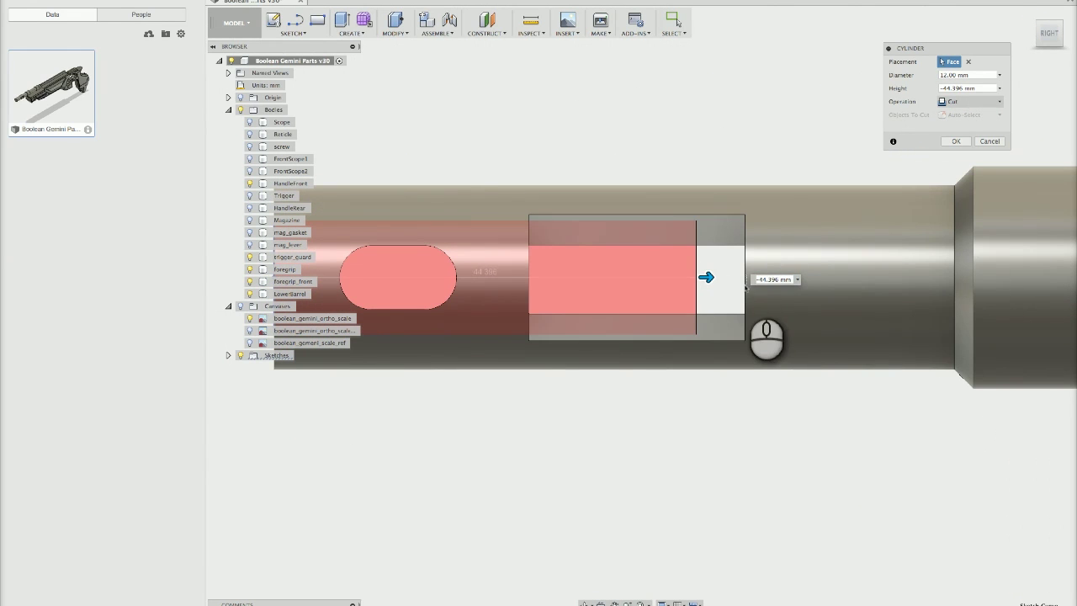
{"action": "left_click_drag", "start_coordinate": [709, 276], "coordinate": [759, 278]}
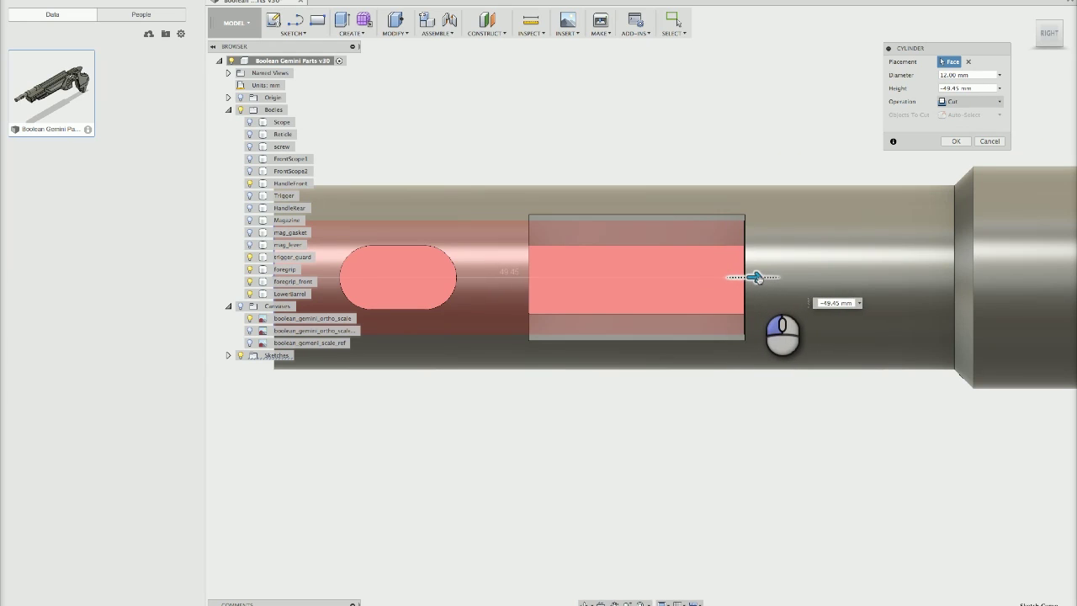
{"action": "type", "text": "50"}
{"action": "key", "text": "Return"}
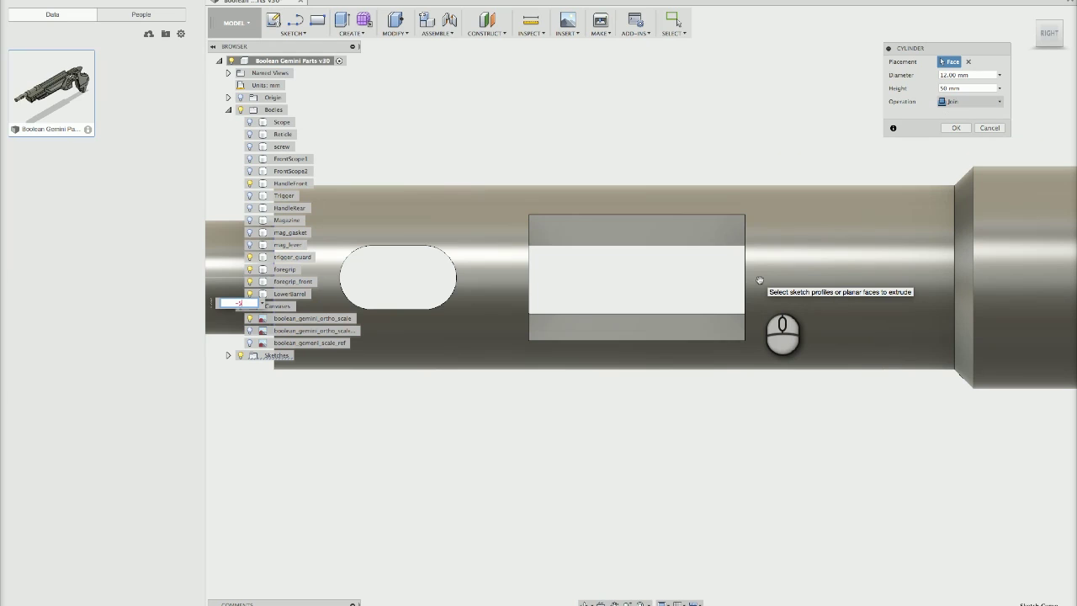
{"action": "key", "text": "Return"}
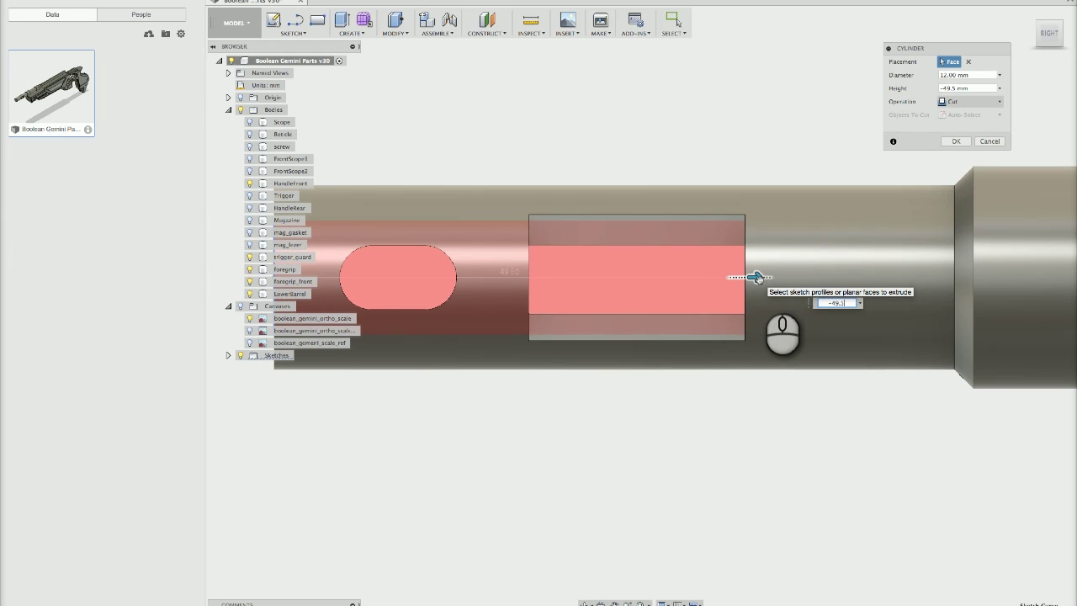
{"action": "key", "text": "Return"}
Chamfer the outer rim and the bore edge of the barrel's muzzle face with an equal distance of 1 mm
{"action": "middle_click_drag", "start_coordinate": [740, 163], "coordinate": [702, 226], "text": "shift"}
{"action": "scroll", "coordinate": [776, 177], "scroll_direction": "down", "scroll_amount": 3}
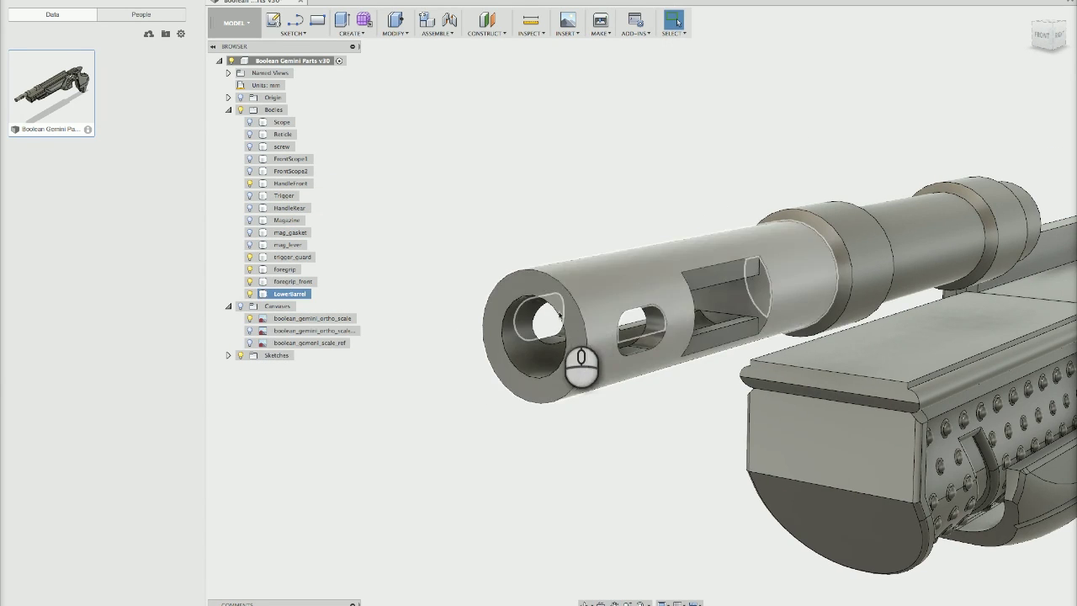
{"action": "left_click", "coordinate": [346, 33]}
{"action": "left_click", "coordinate": [395, 33]}
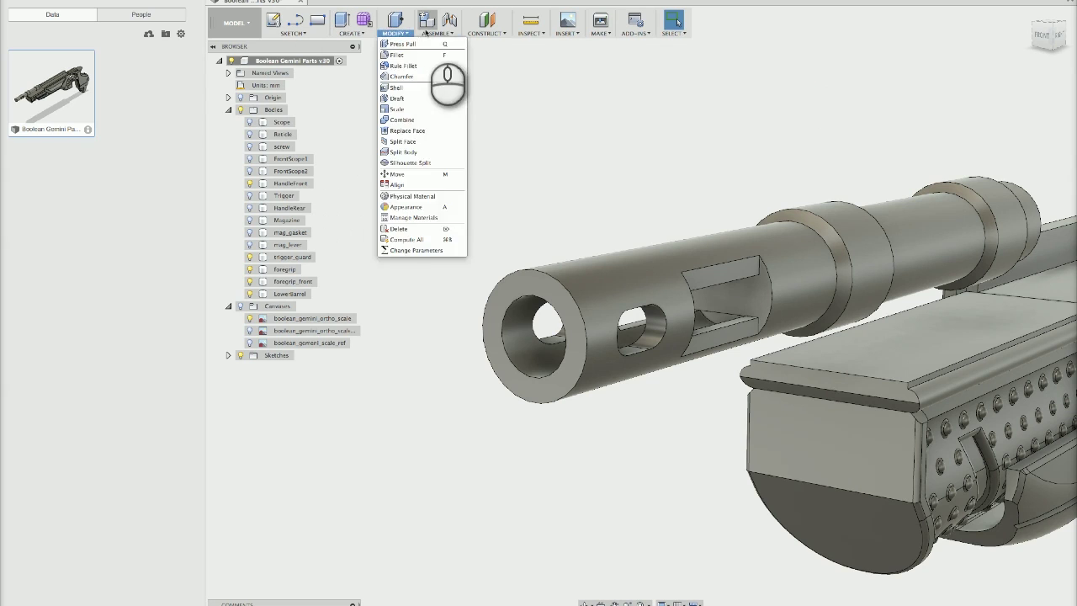
{"action": "left_click", "coordinate": [400, 75]}
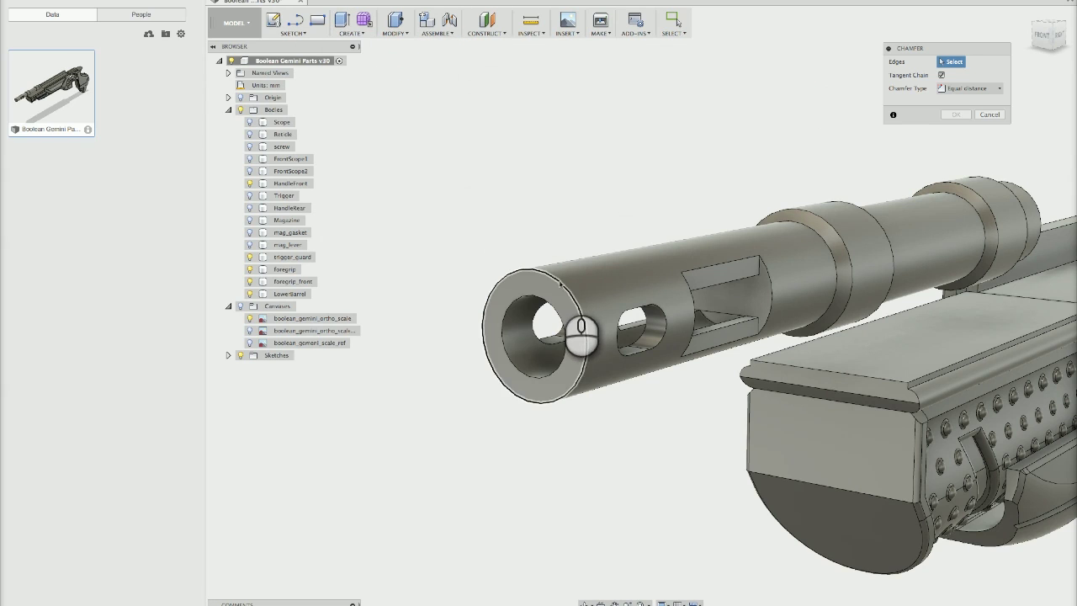
{"action": "left_click", "coordinate": [559, 283]}
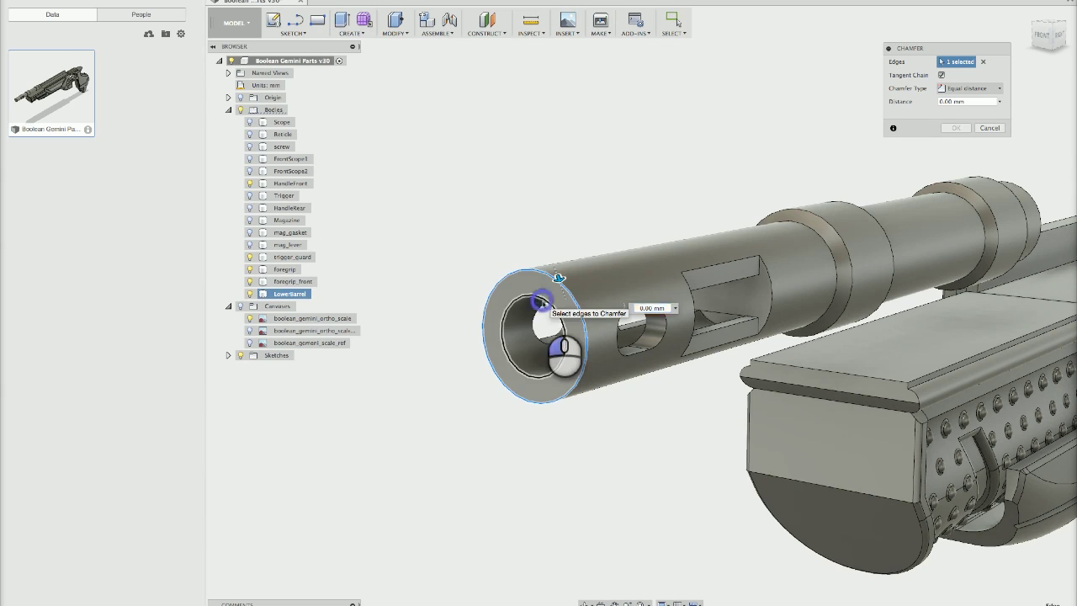
{"action": "left_click", "coordinate": [541, 301]}
{"action": "left_click_drag", "start_coordinate": [557, 281], "coordinate": [543, 298]}
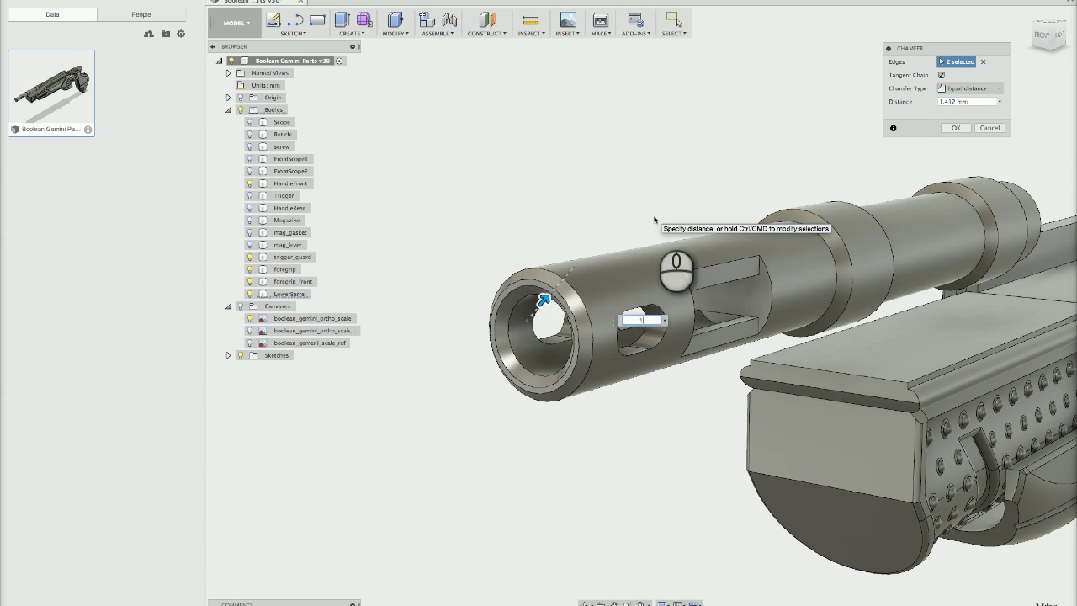
{"action": "key", "text": "Return"}
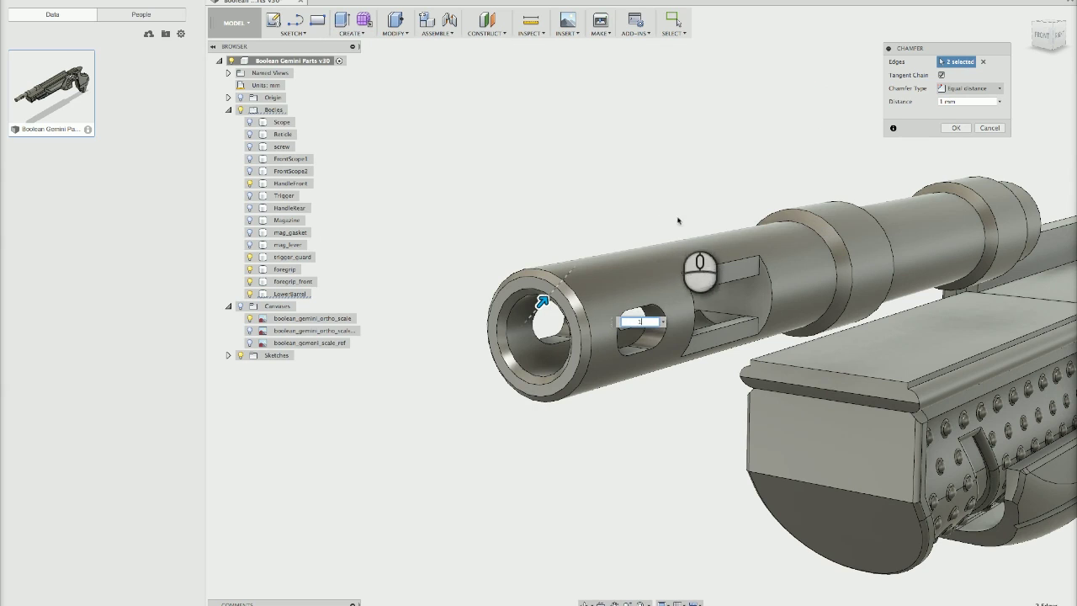
{"action": "key", "text": "Return"}
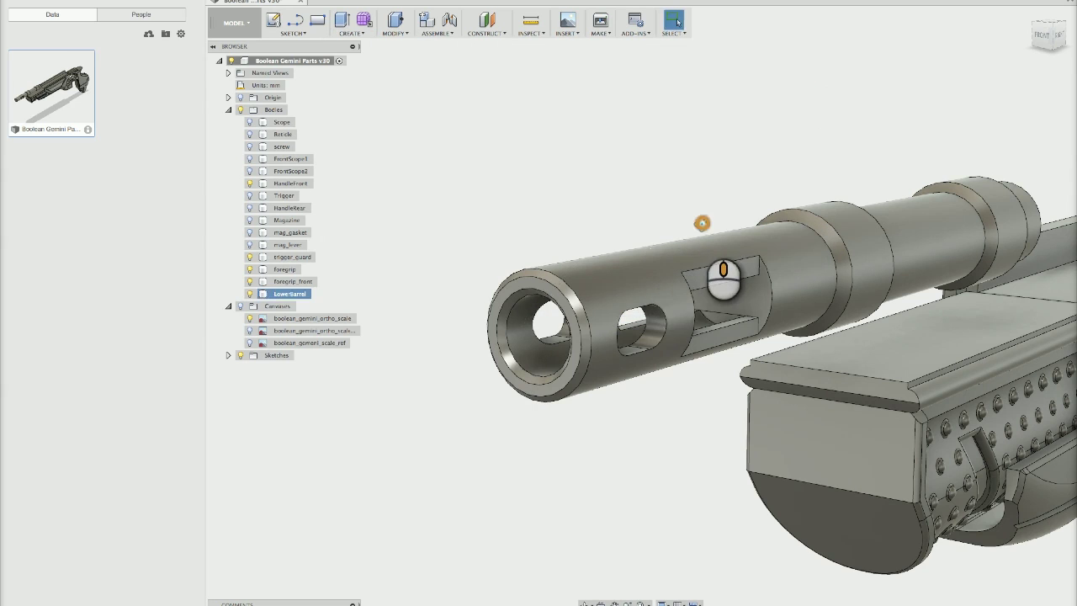
Chamfer the outer edge loops of the oval slot on both sides of the barrel by 0.5 mm
{"action": "middle_click_drag", "start_coordinate": [701, 224], "coordinate": [669, 224], "text": "shift"}
{"action": "left_click", "coordinate": [521, 311]}
{"action": "scroll", "coordinate": [521, 312], "scroll_direction": "up", "scroll_amount": 3}
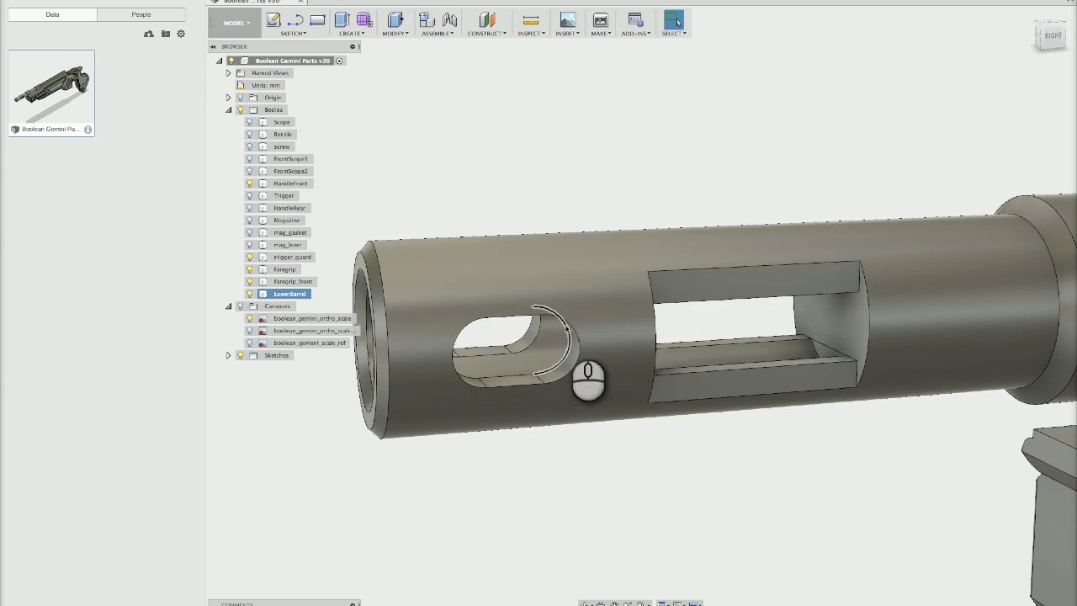
{"action": "double_click", "coordinate": [476, 321]}
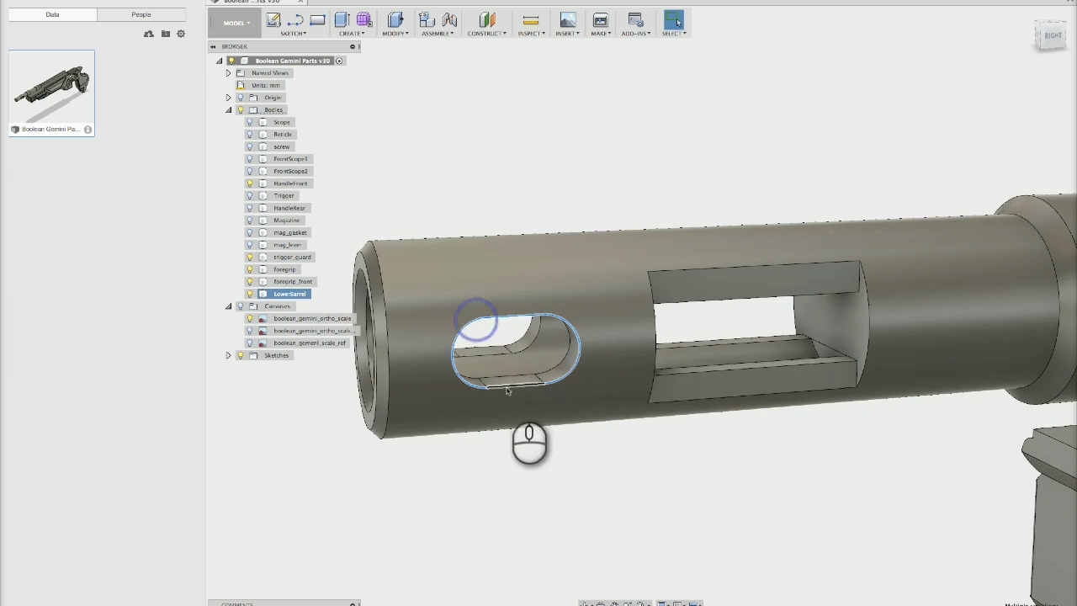
{"action": "middle_click_drag", "start_coordinate": [505, 385], "coordinate": [431, 350], "text": "shift"}
{"action": "double_click", "coordinate": [398, 344], "text": "shift"}
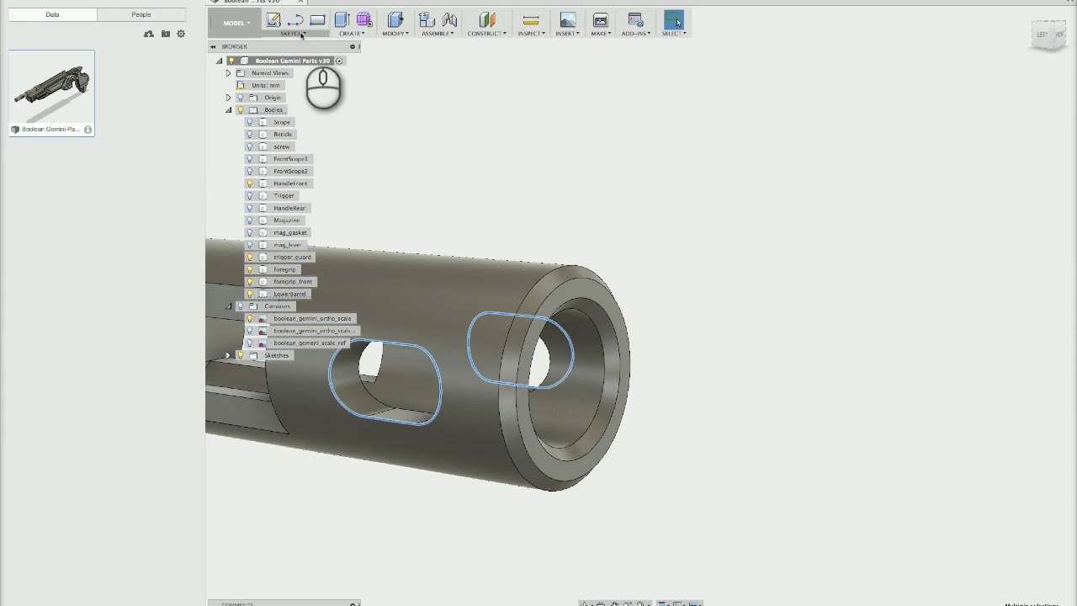
{"action": "left_click", "coordinate": [395, 25]}
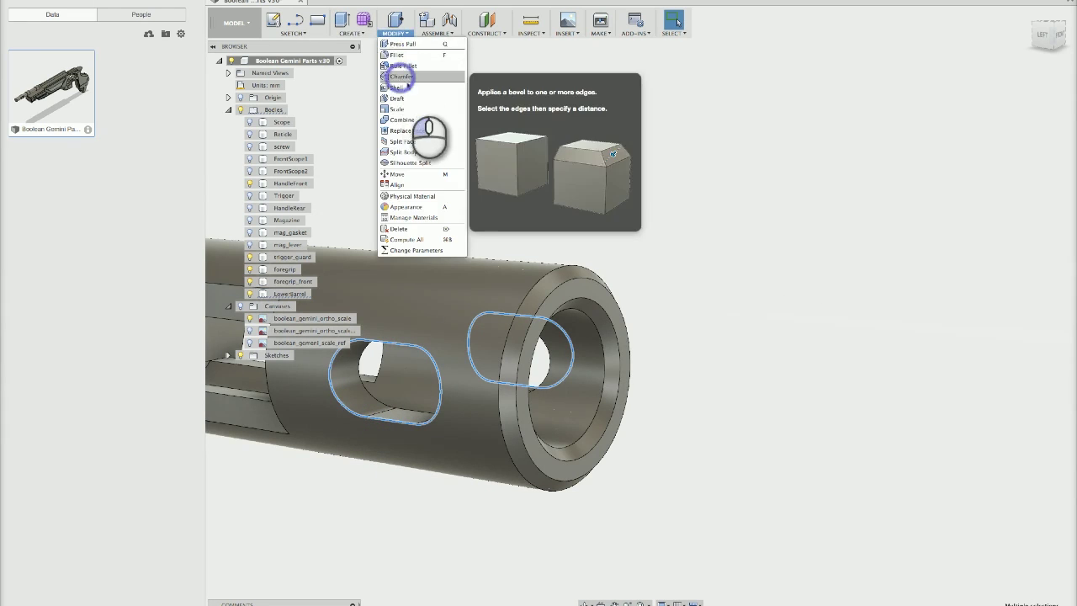
{"action": "left_click", "coordinate": [413, 74]}
{"action": "middle_click_drag", "start_coordinate": [442, 98], "coordinate": [539, 185], "text": "shift"}
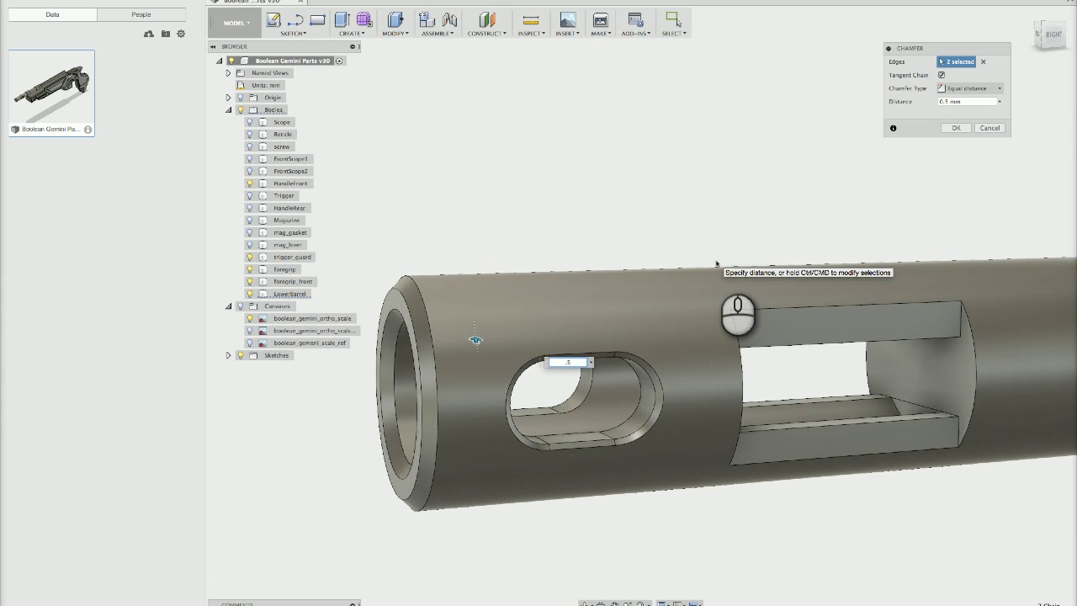
{"action": "key", "text": "Return"}
Chamfer the four curved end edges of the rectangular slot, on both sides of the barrel, by 0.50 mm
{"action": "mouse_move", "coordinate": [750, 210]}
{"action": "middle_mouse_down", "text": "shift"}
{"action": "mouse_move", "coordinate": [783, 216]}
{"action": "mouse_move", "coordinate": [746, 224]}
{"action": "middle_mouse_up", "text": "shift"}
{"action": "left_click", "coordinate": [595, 375]}
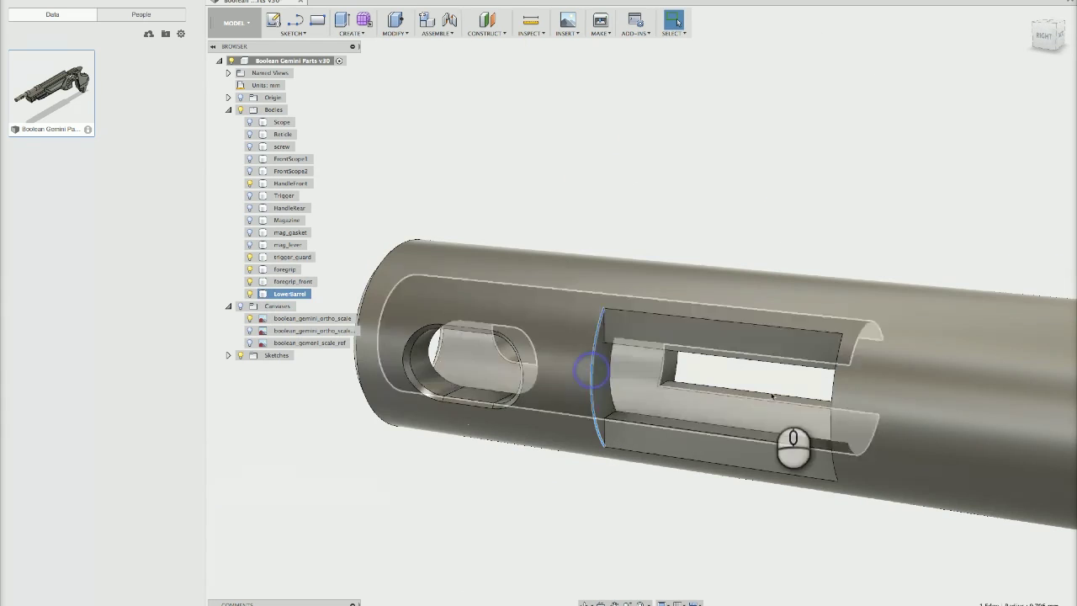
{"action": "left_click", "coordinate": [832, 390]}
{"action": "middle_click_drag", "start_coordinate": [832, 389], "coordinate": [683, 444], "text": "shift"}
{"action": "left_click", "coordinate": [682, 443]}
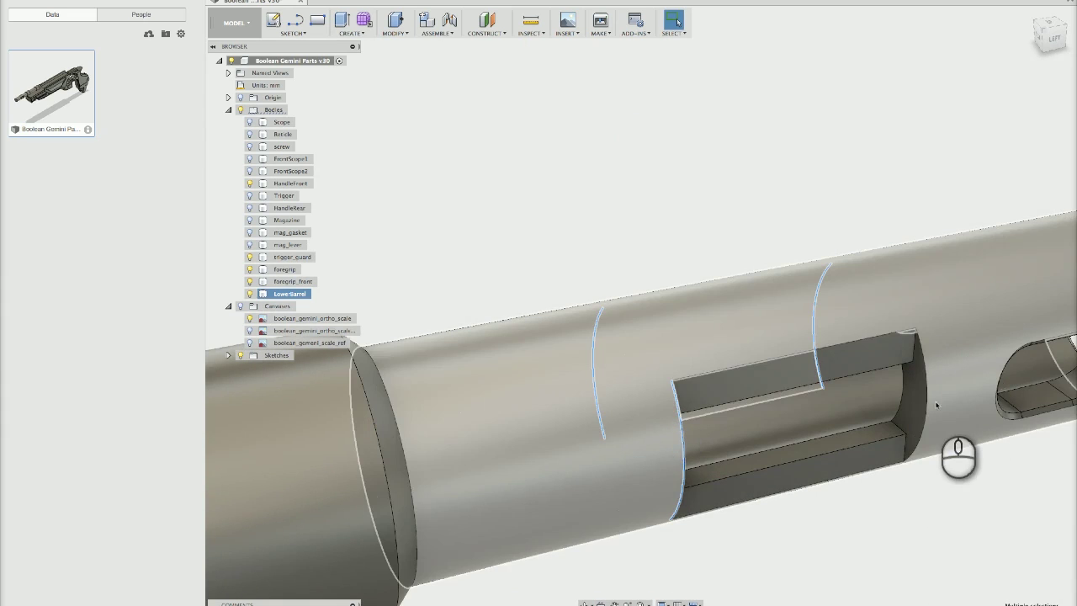
{"action": "left_click", "coordinate": [925, 404]}
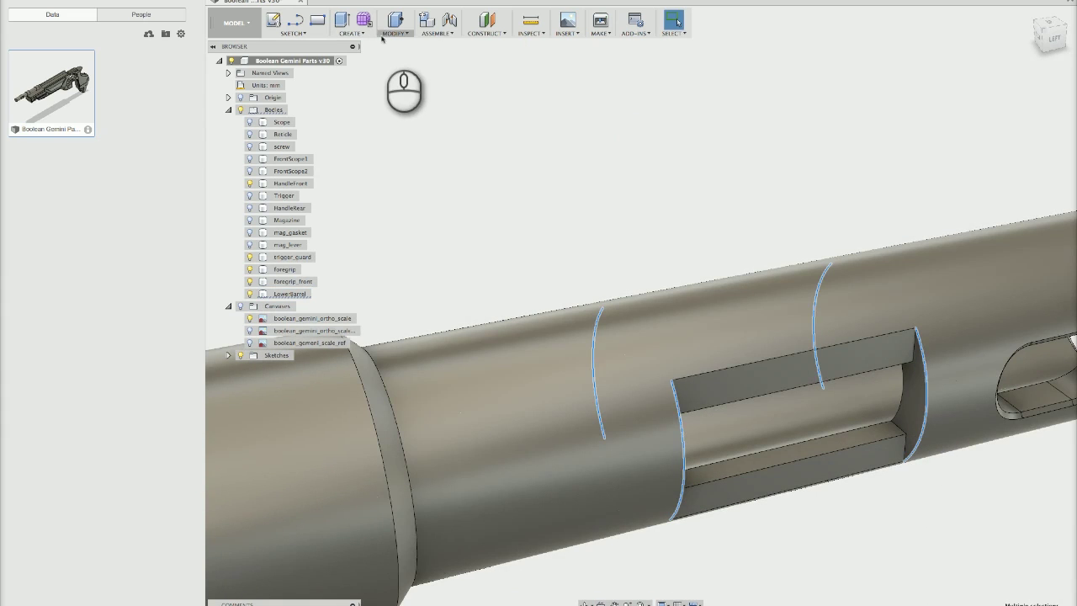
{"action": "left_click", "coordinate": [383, 37]}
{"action": "left_click", "coordinate": [394, 78]}
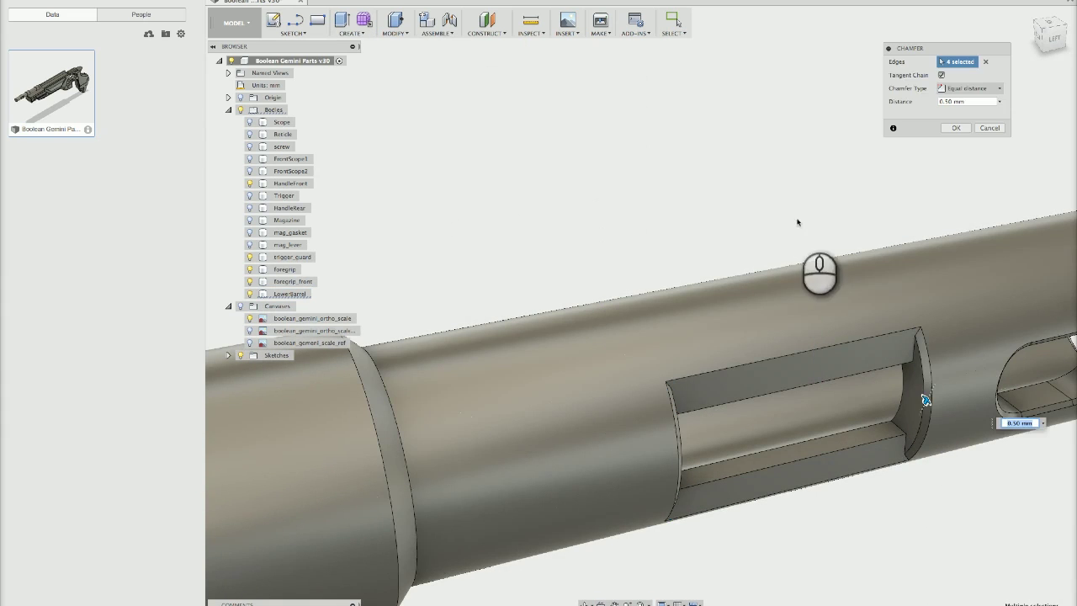
{"action": "middle_click_drag", "start_coordinate": [796, 219], "coordinate": [625, 94], "text": "shift"}
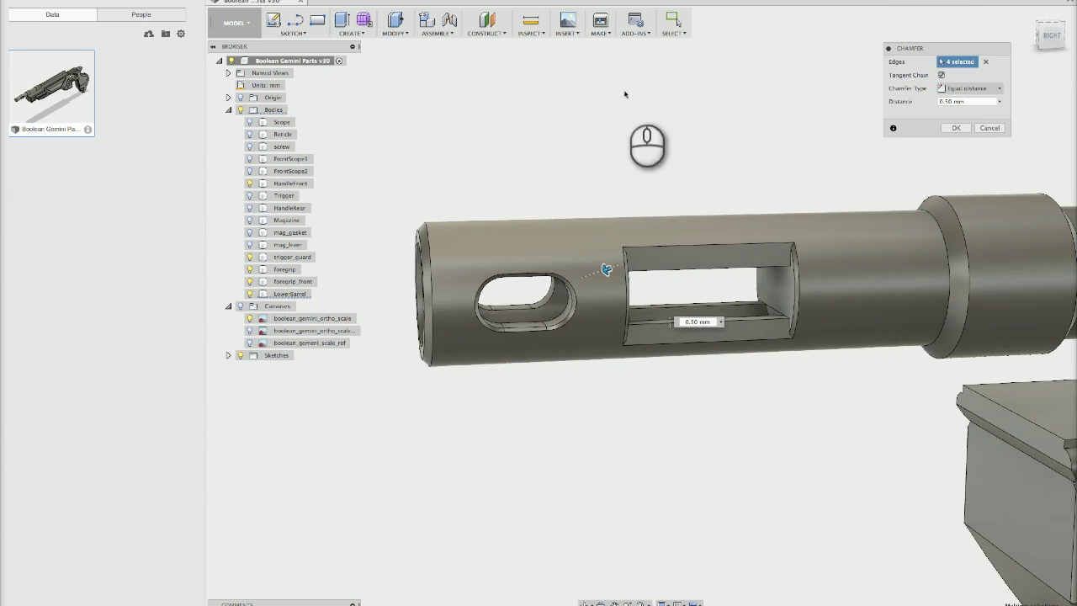
{"action": "middle_click_drag", "start_coordinate": [811, 196], "coordinate": [752, 163], "text": "shift"}
{"action": "left_click", "coordinate": [956, 127]}
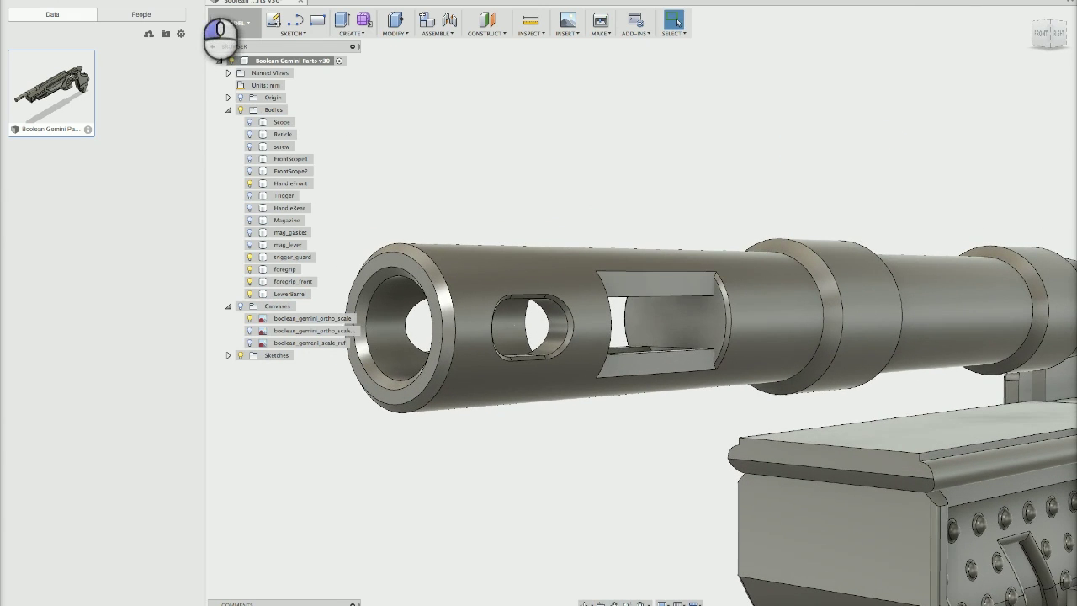
Hide the data panel and examine the chamfered lower barrel from several angles and distances
{"action": "left_click", "coordinate": [202, 3]}
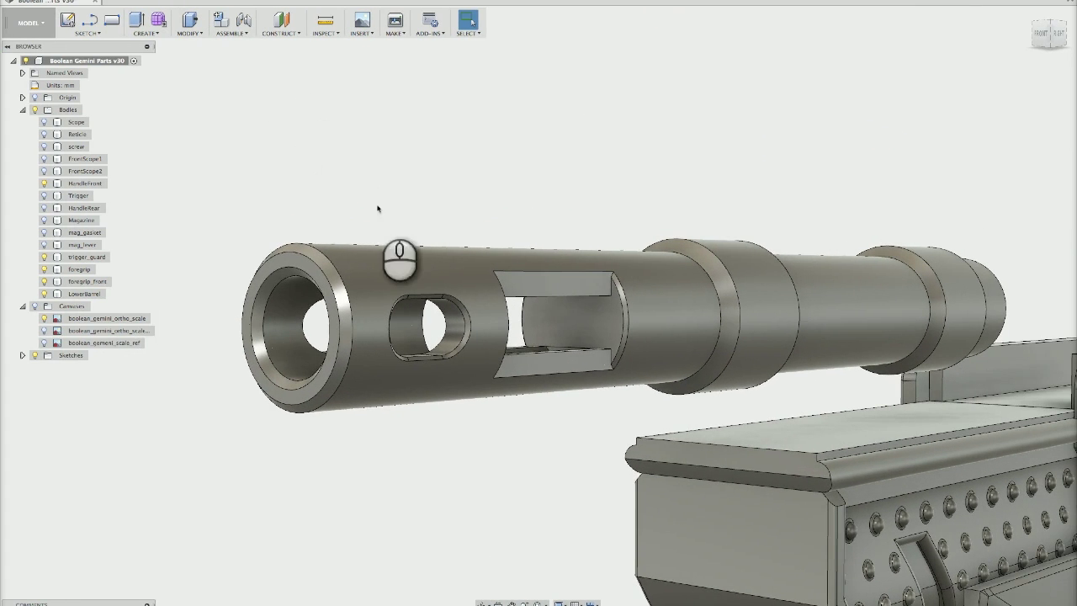
{"action": "middle_click_drag", "start_coordinate": [505, 181], "coordinate": [639, 152]}
{"action": "scroll", "coordinate": [671, 125], "scroll_direction": "down", "scroll_amount": 2}
{"action": "scroll", "coordinate": [603, 202], "scroll_direction": "down", "scroll_amount": 5}
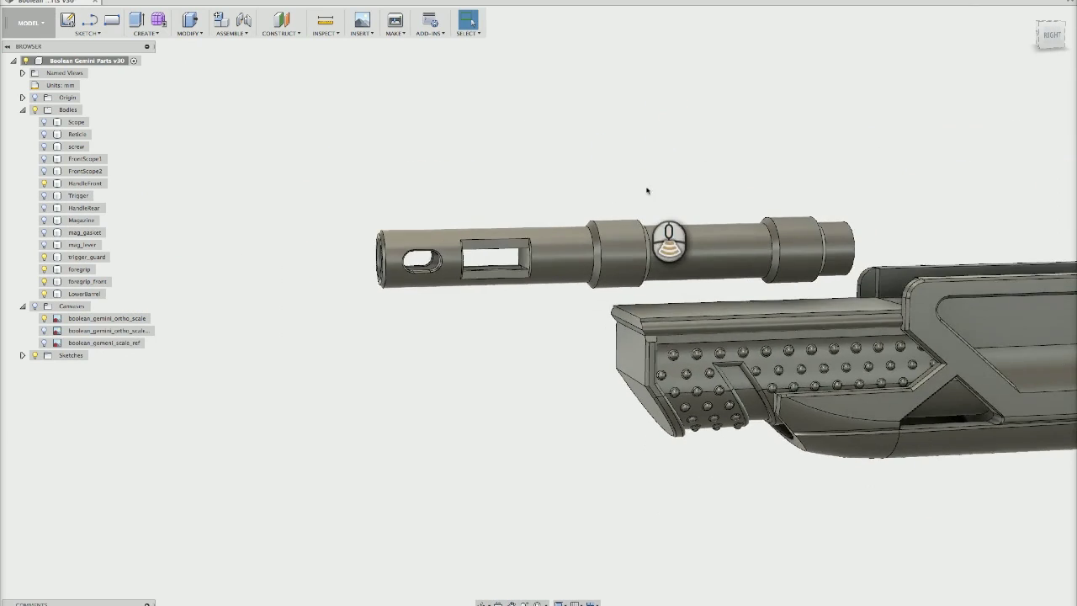
{"action": "middle_click_drag", "start_coordinate": [746, 171], "coordinate": [641, 162], "text": "shift"}
{"action": "scroll", "coordinate": [760, 176], "scroll_direction": "up", "scroll_amount": 1}
{"action": "scroll", "coordinate": [603, 193], "scroll_direction": "up", "scroll_amount": 4}
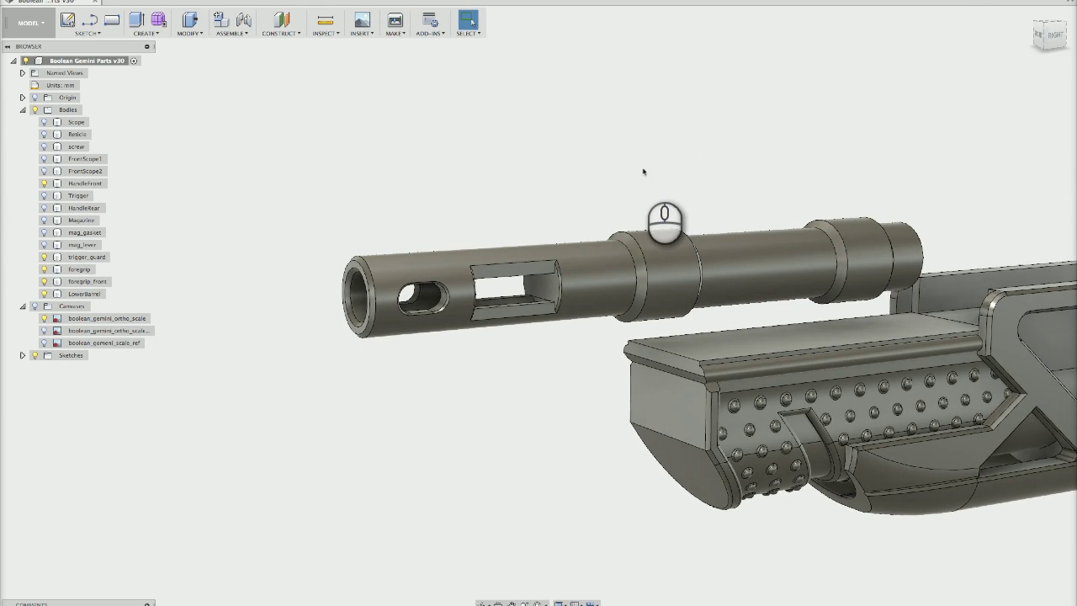
{"action": "scroll", "coordinate": [643, 172], "scroll_direction": "up", "scroll_amount": 2}
Export the LowerBarrel body for 3D printing as a High refinement STL named LowerBarrel in bg_3d_print_files, without sending it to a print utility
{"action": "left_click", "coordinate": [395, 25]}
{"action": "left_click", "coordinate": [402, 48]}
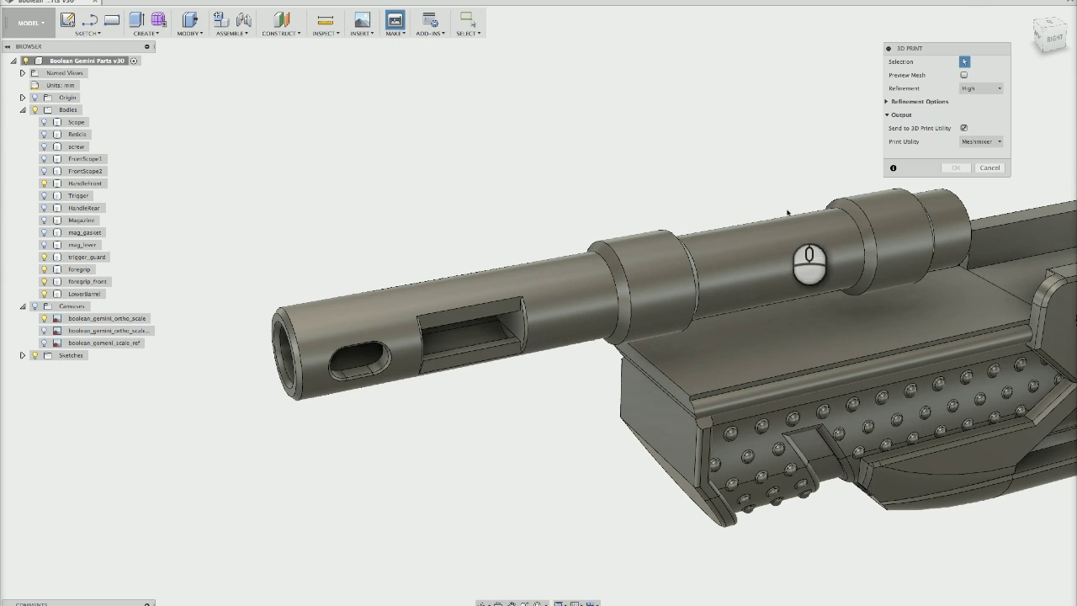
{"action": "left_click", "coordinate": [791, 255]}
{"action": "left_click", "coordinate": [790, 254]}
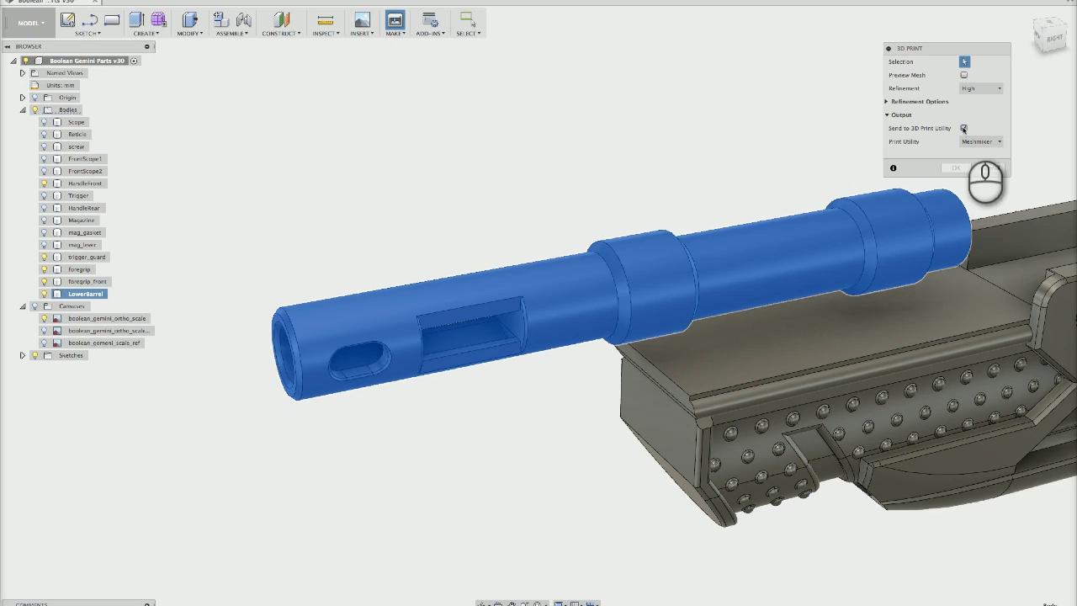
{"action": "left_click", "coordinate": [963, 128]}
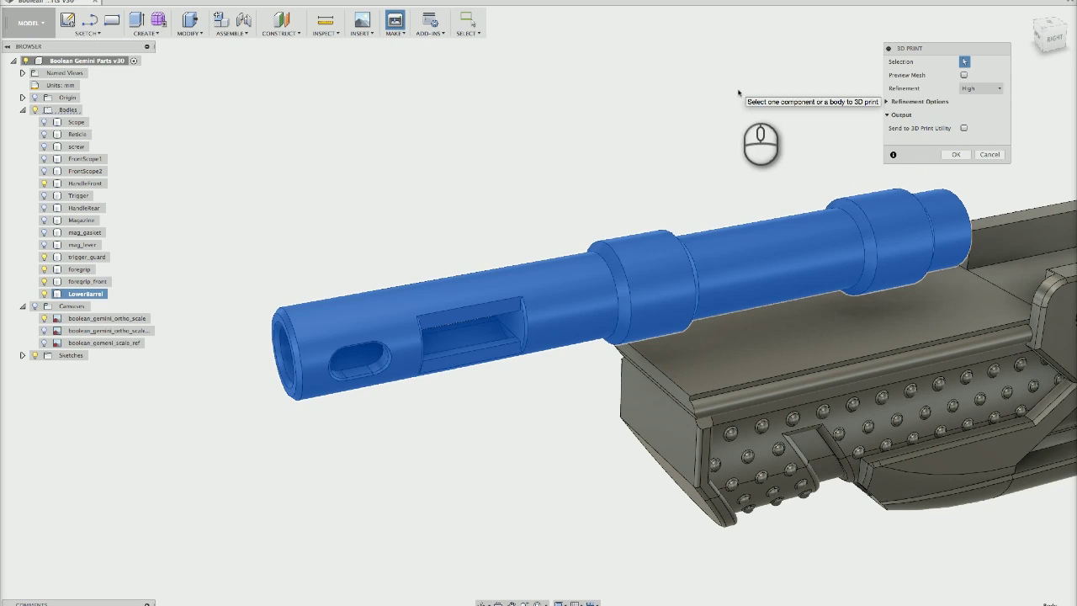
{"action": "left_click", "coordinate": [998, 89]}
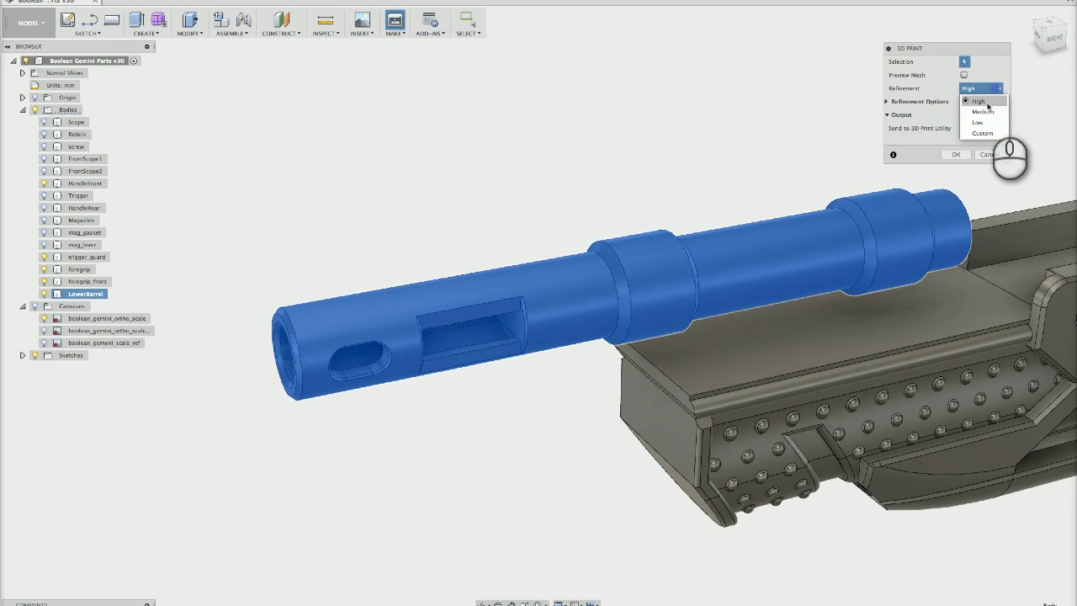
{"action": "left_click", "coordinate": [988, 101]}
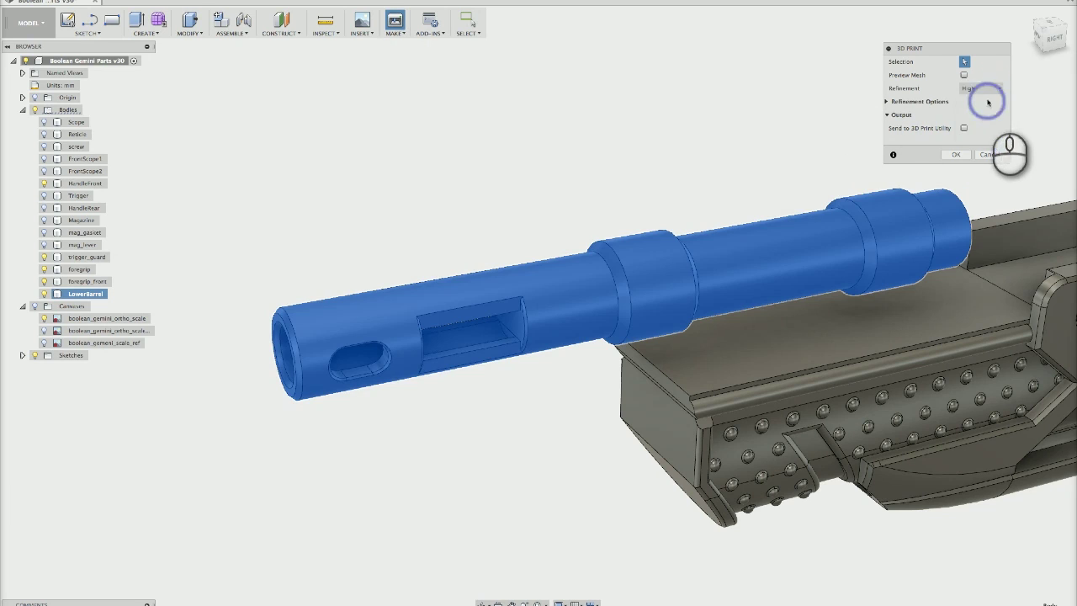
{"action": "left_click", "coordinate": [956, 155]}
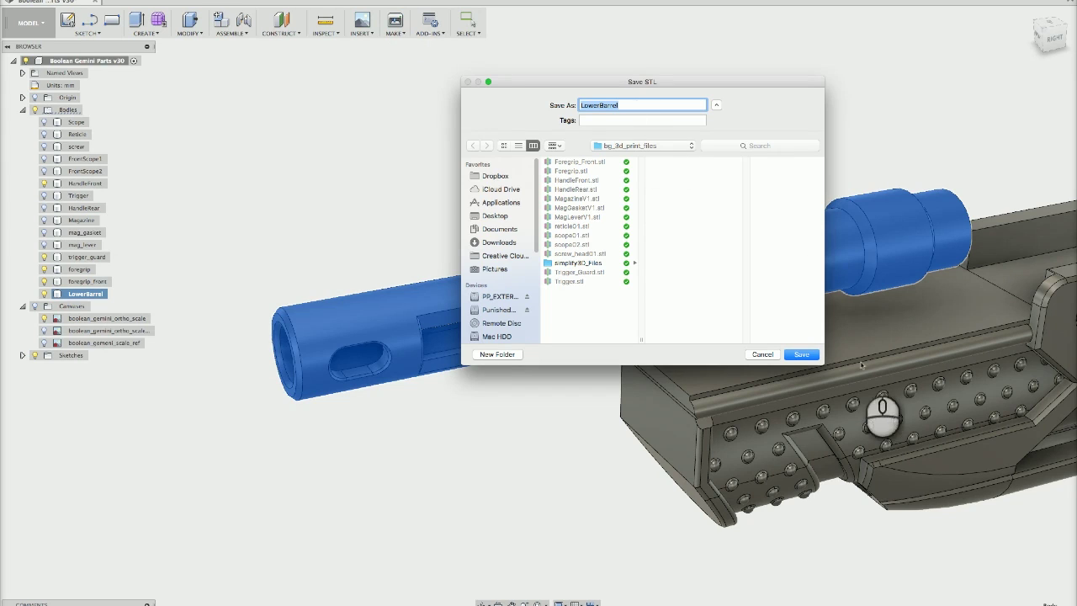
{"action": "left_click", "coordinate": [802, 354]}
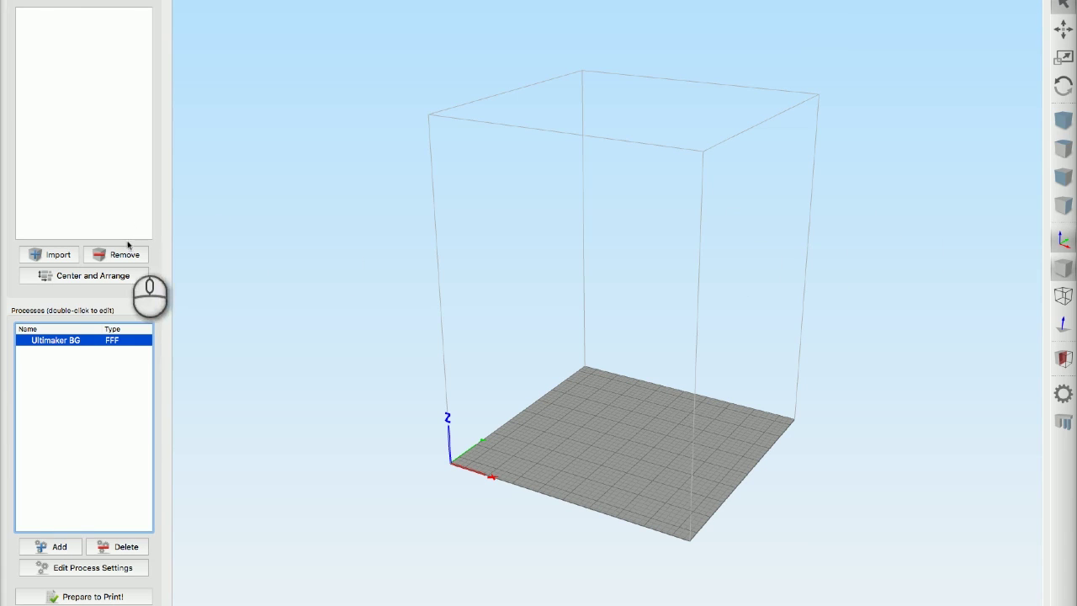
Import LowerBarrel.stl from the bg_3d_print_files folder onto the build plate and check its upright placement
{"action": "left_click", "coordinate": [66, 258]}
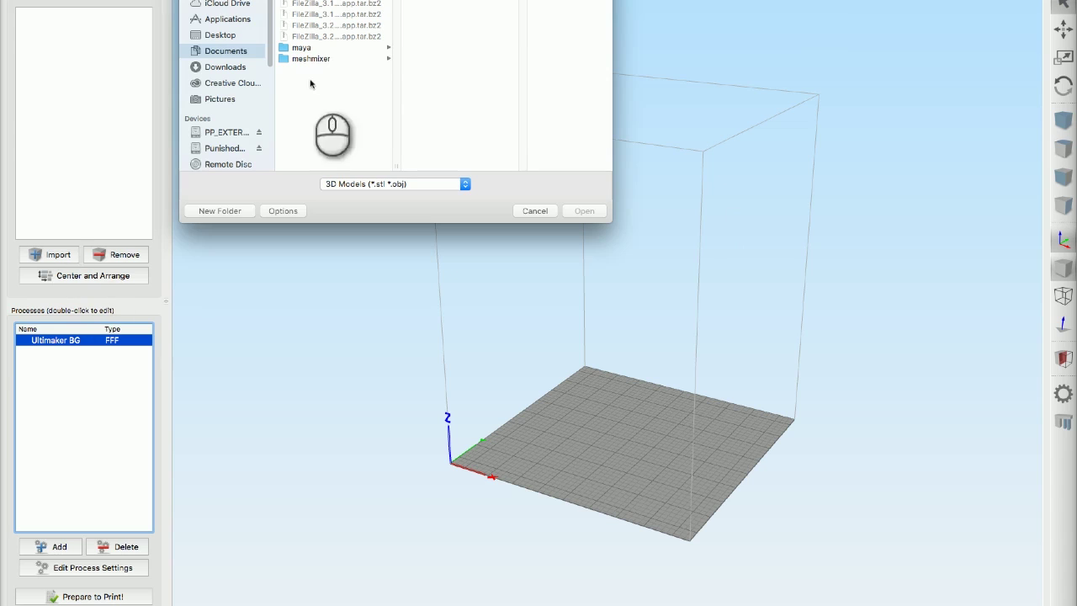
{"action": "left_click", "coordinate": [393, 6]}
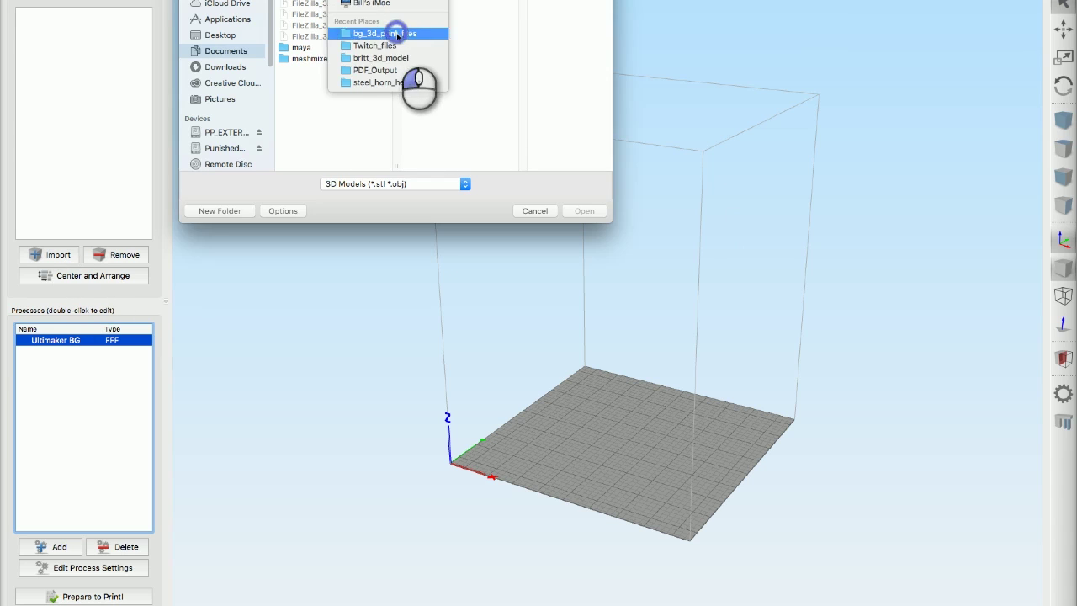
{"action": "left_click", "coordinate": [394, 32]}
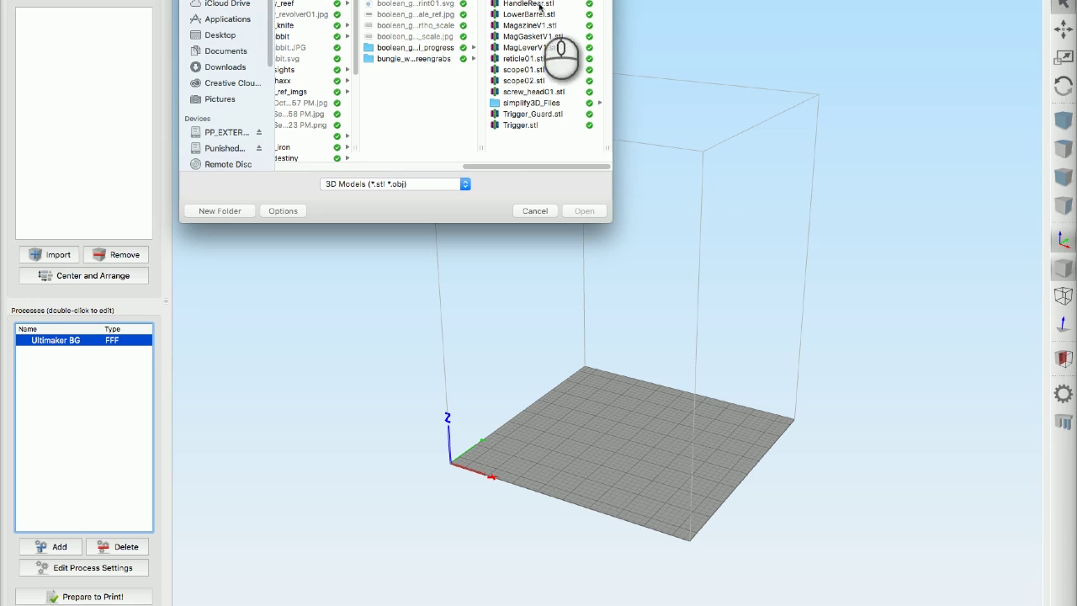
{"action": "double_click", "coordinate": [535, 15]}
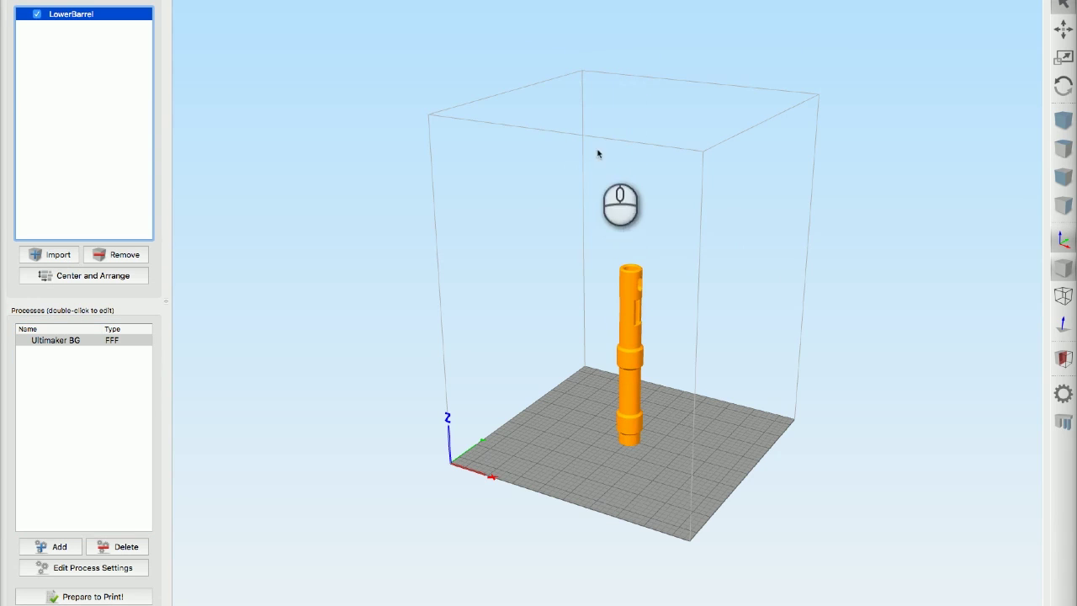
{"action": "scroll", "coordinate": [622, 219], "scroll_direction": "up", "scroll_amount": 6}
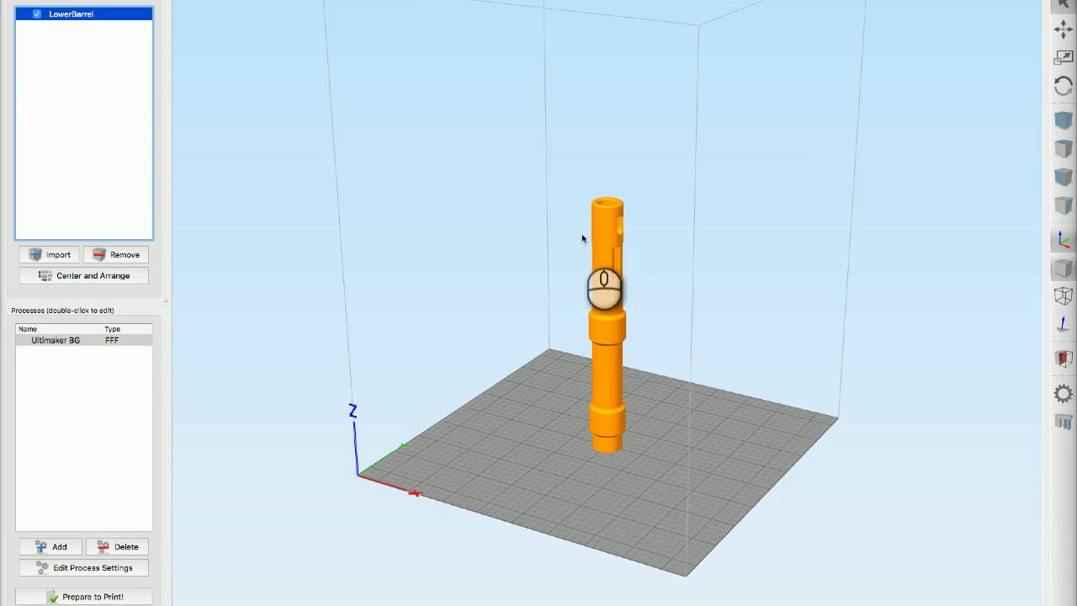
{"action": "scroll", "coordinate": [618, 223], "scroll_direction": "down", "scroll_amount": 5}
{"action": "scroll", "coordinate": [627, 221], "scroll_direction": "up", "scroll_amount": 3}
{"action": "mouse_move", "coordinate": [640, 229]}
{"action": "left_mouse_down"}
{"action": "mouse_move", "coordinate": [630, 223]}
{"action": "mouse_move", "coordinate": [612, 250]}
{"action": "mouse_move", "coordinate": [373, 253]}
{"action": "mouse_move", "coordinate": [373, 231]}
{"action": "mouse_move", "coordinate": [557, 201]}
{"action": "mouse_move", "coordinate": [668, 214]}
{"action": "mouse_move", "coordinate": [628, 236]}
{"action": "left_mouse_up"}
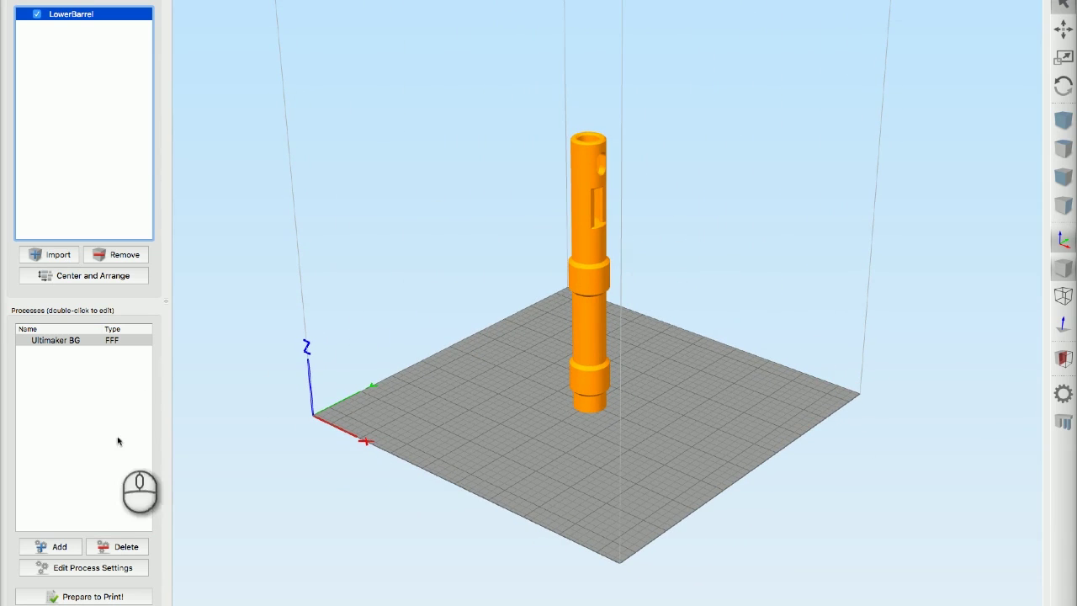
Open the Ultimaker BG process settings and keep PLA as the material and High as the print quality
{"action": "double_click", "coordinate": [74, 340]}
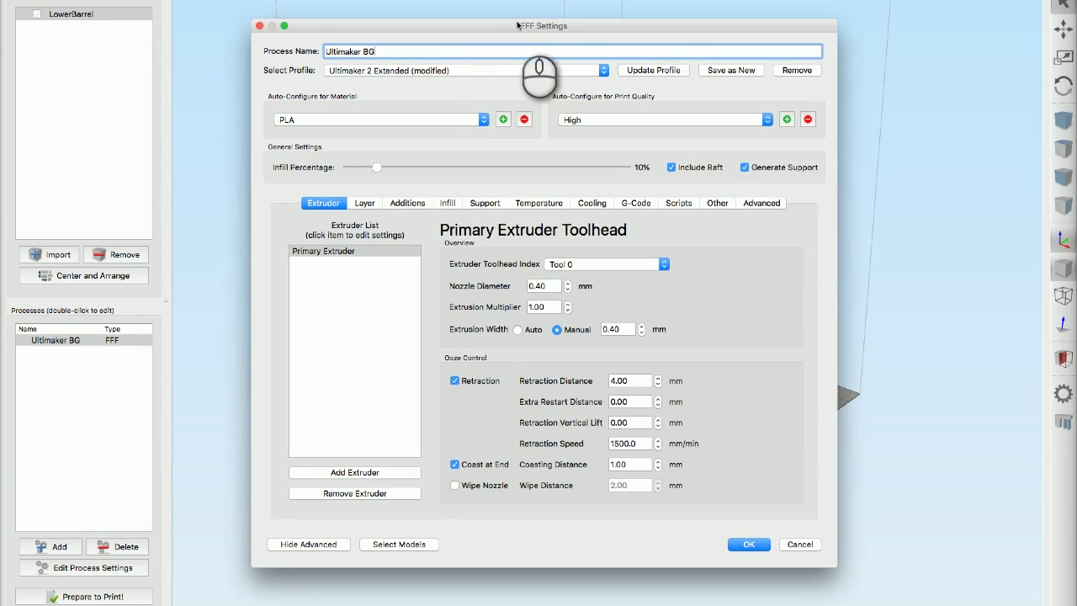
{"action": "left_click_drag", "start_coordinate": [517, 25], "coordinate": [513, 26]}
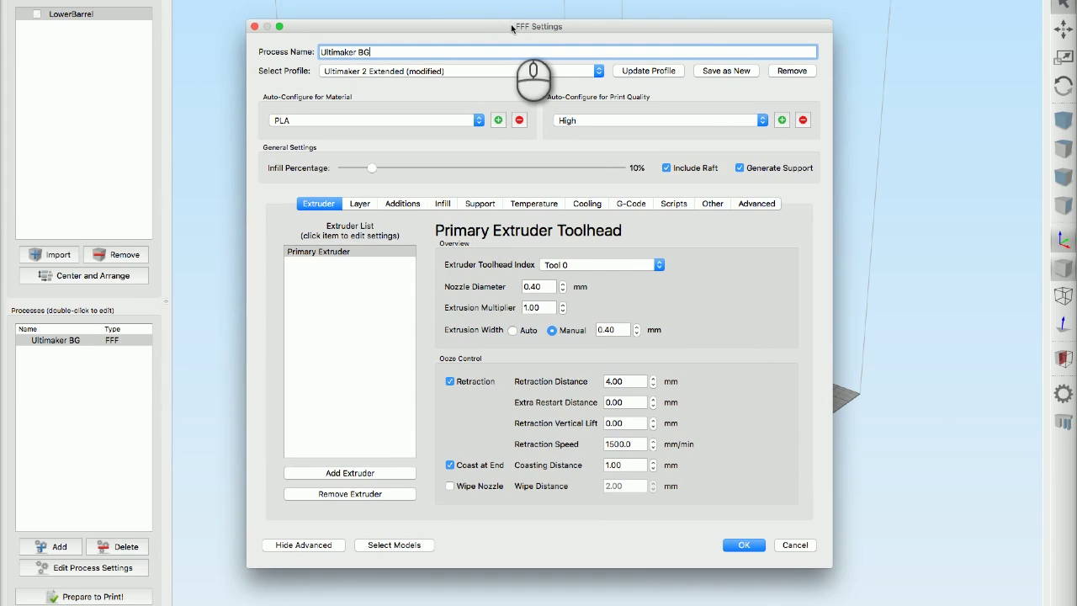
{"action": "left_click_drag", "start_coordinate": [511, 27], "coordinate": [485, 33]}
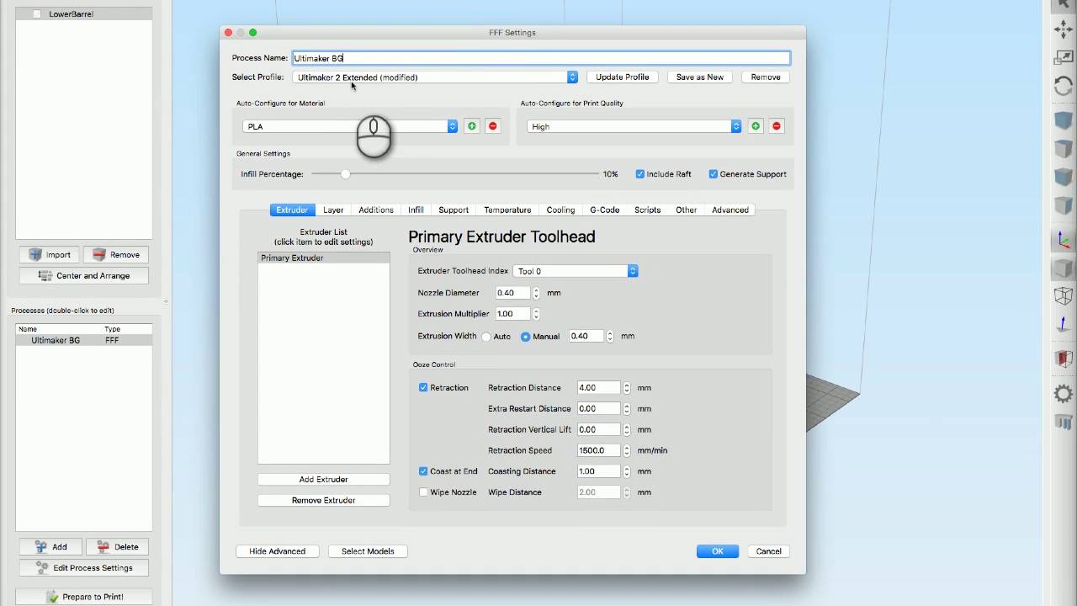
{"action": "left_click", "coordinate": [432, 128]}
{"action": "left_click", "coordinate": [429, 125]}
{"action": "left_click", "coordinate": [572, 126]}
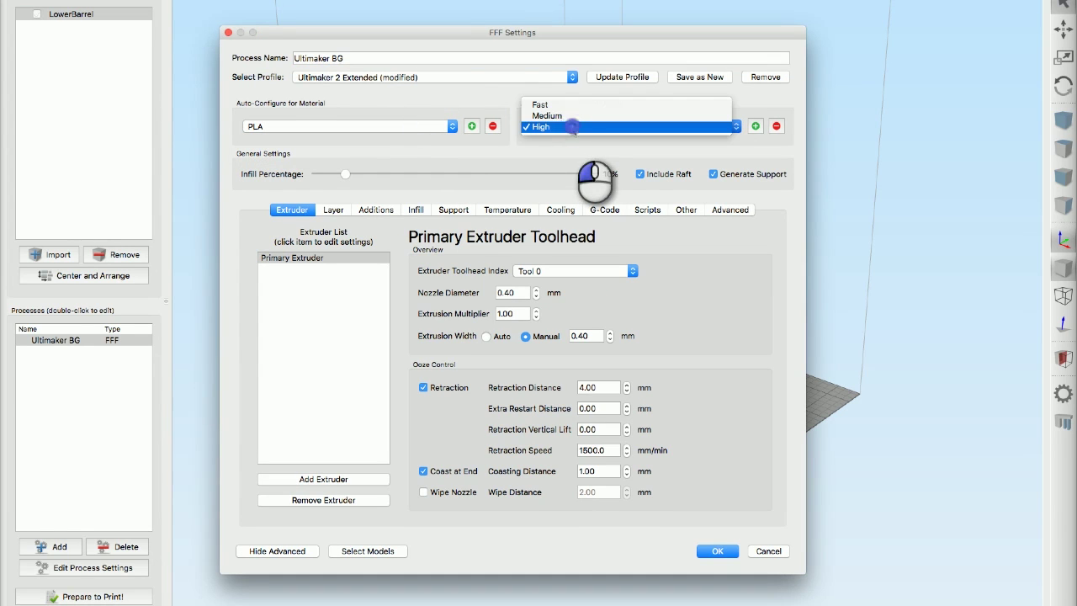
{"action": "left_click", "coordinate": [571, 127]}
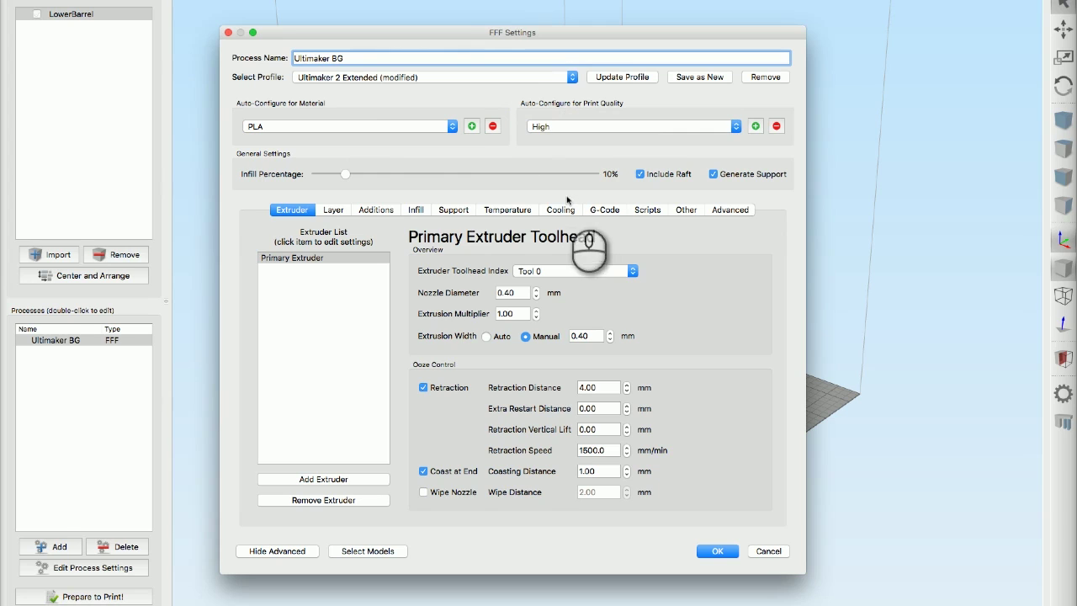
Set the infill percentage to 15%, review the raft and extruder settings, and accept the process settings
{"action": "left_click_drag", "start_coordinate": [347, 176], "coordinate": [358, 178]}
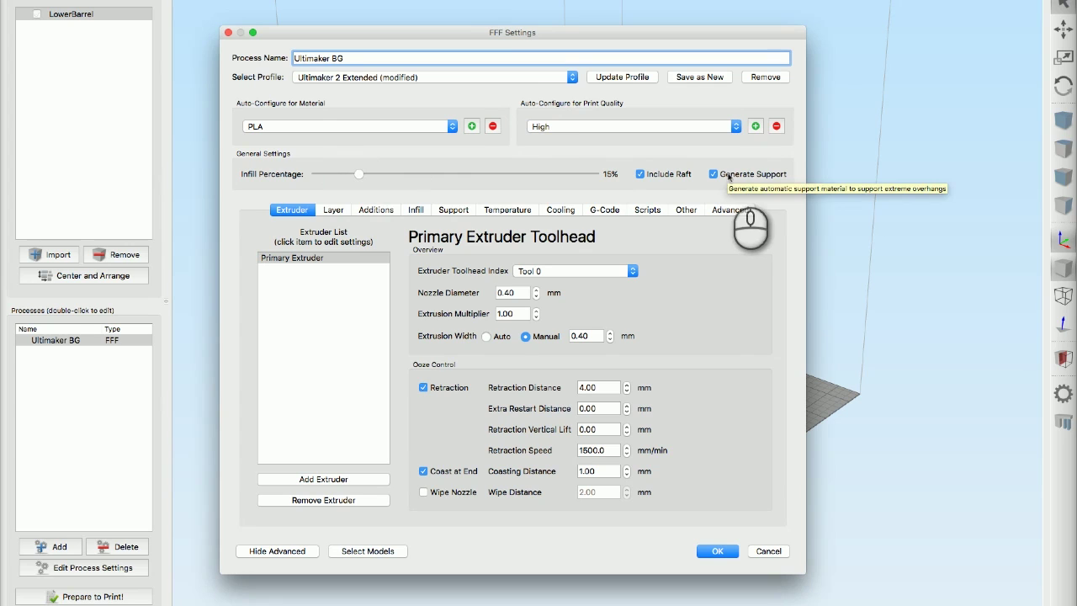
{"action": "left_click", "coordinate": [370, 211]}
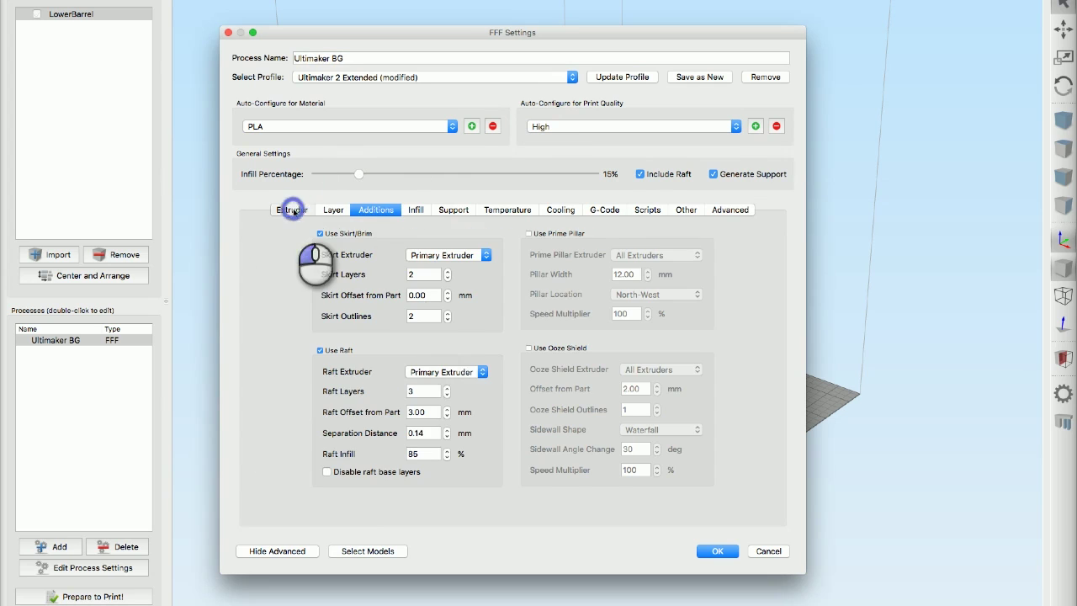
{"action": "left_click", "coordinate": [292, 211]}
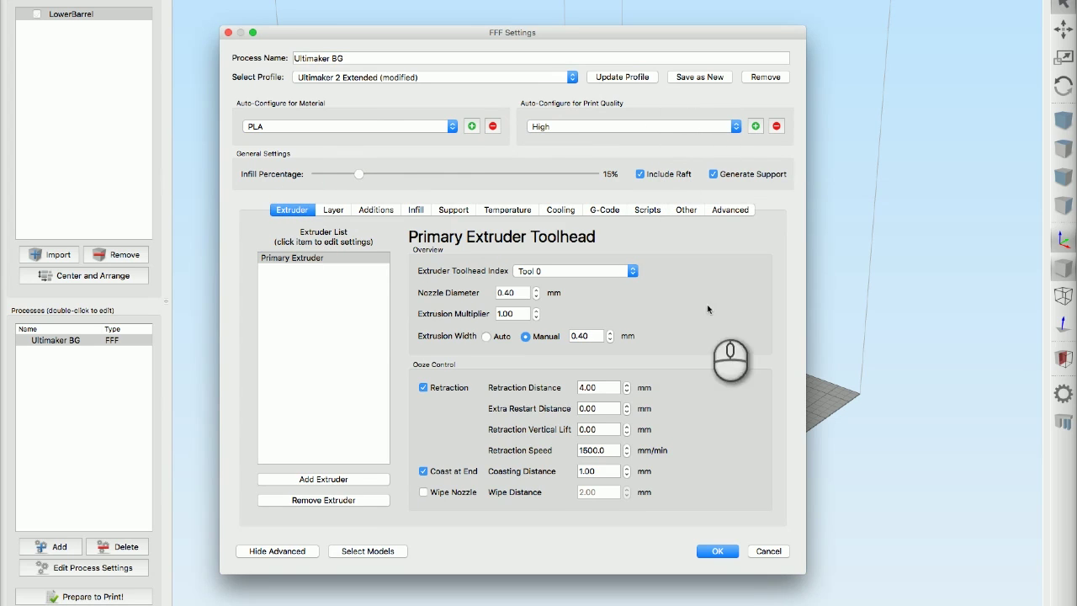
{"action": "left_click", "coordinate": [713, 552]}
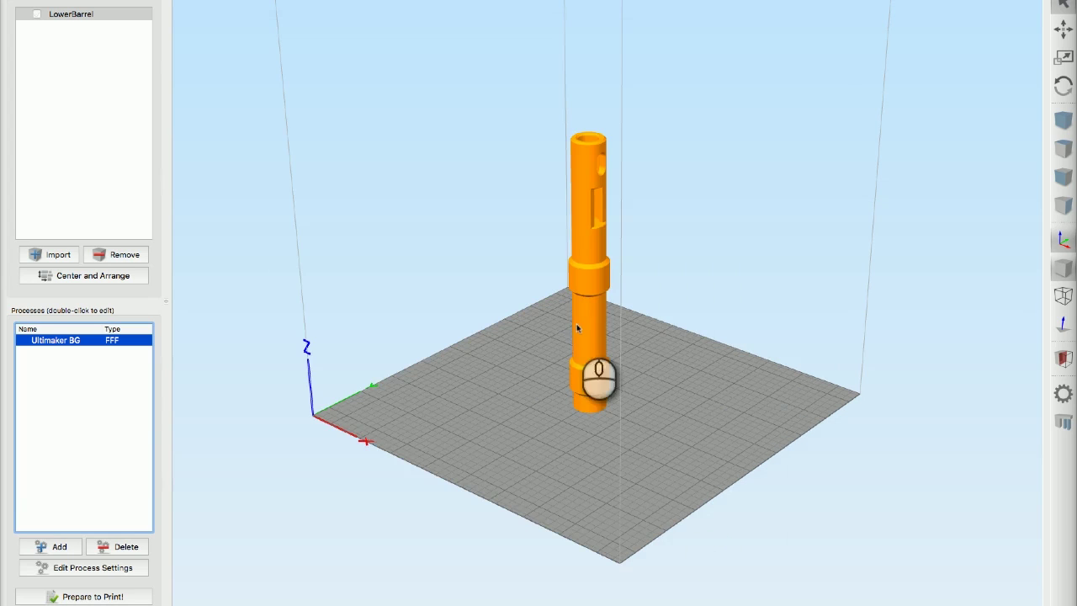
Slice the lower barrel with the Ultimaker BG process to generate its toolpath preview
{"action": "scroll", "coordinate": [594, 374], "scroll_direction": "up", "scroll_amount": 6}
{"action": "left_click_drag", "start_coordinate": [624, 307], "coordinate": [640, 340]}
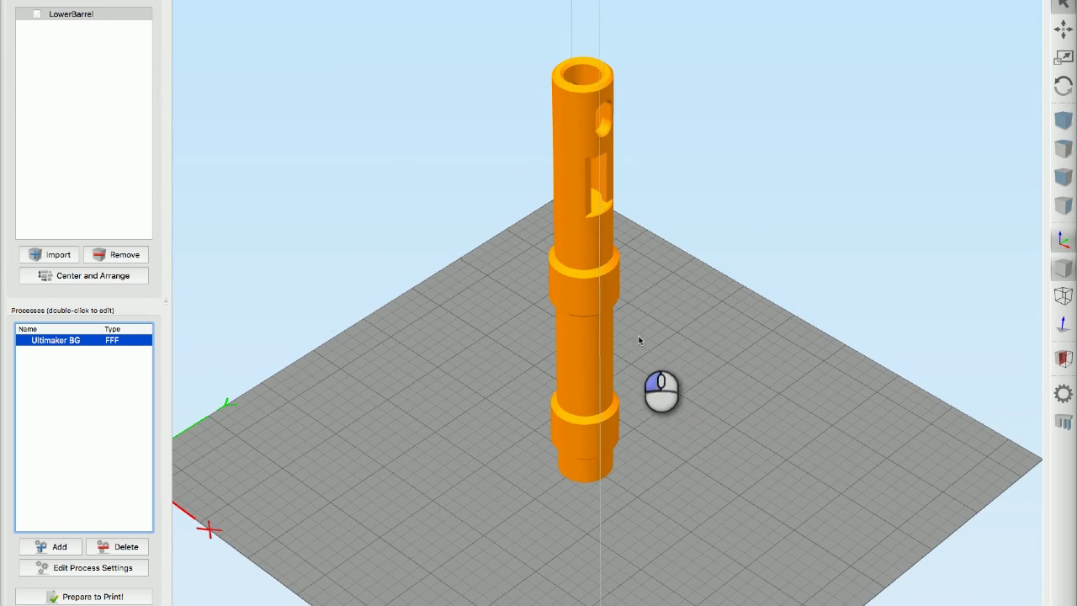
{"action": "left_click", "coordinate": [137, 594]}
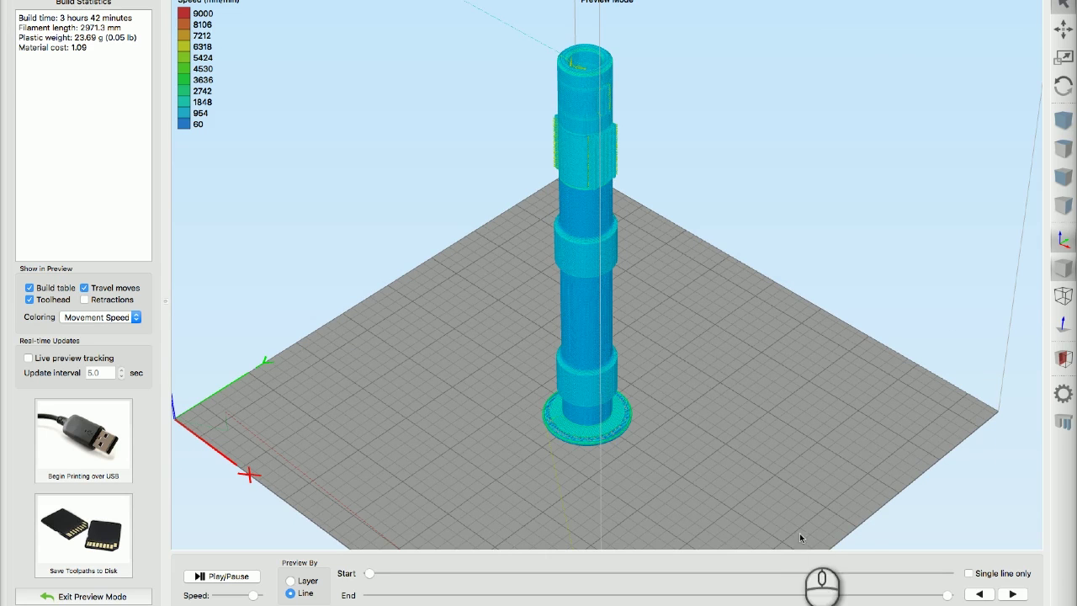
Examine the sliced barrel's toolpaths from several angles, including the raft at its base and the supports around the slots
{"action": "right_click_drag", "start_coordinate": [726, 380], "coordinate": [722, 404]}
{"action": "left_click_drag", "start_coordinate": [673, 414], "coordinate": [722, 364]}
{"action": "scroll", "coordinate": [589, 480], "scroll_direction": "up", "scroll_amount": 1}
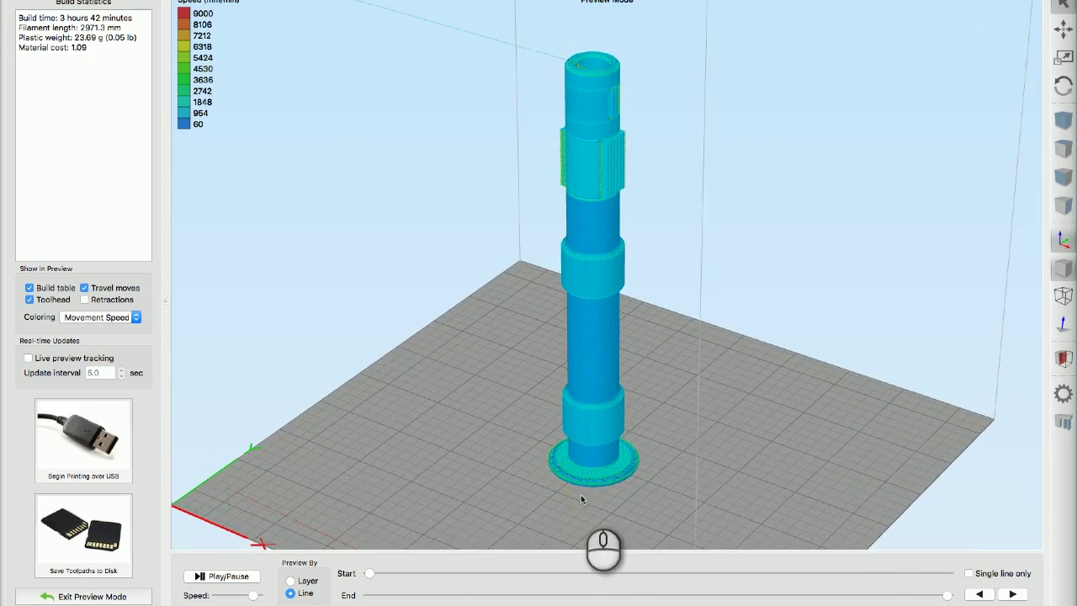
{"action": "scroll", "coordinate": [583, 490], "scroll_direction": "up", "scroll_amount": 3}
{"action": "right_click_drag", "start_coordinate": [583, 491], "coordinate": [633, 319]}
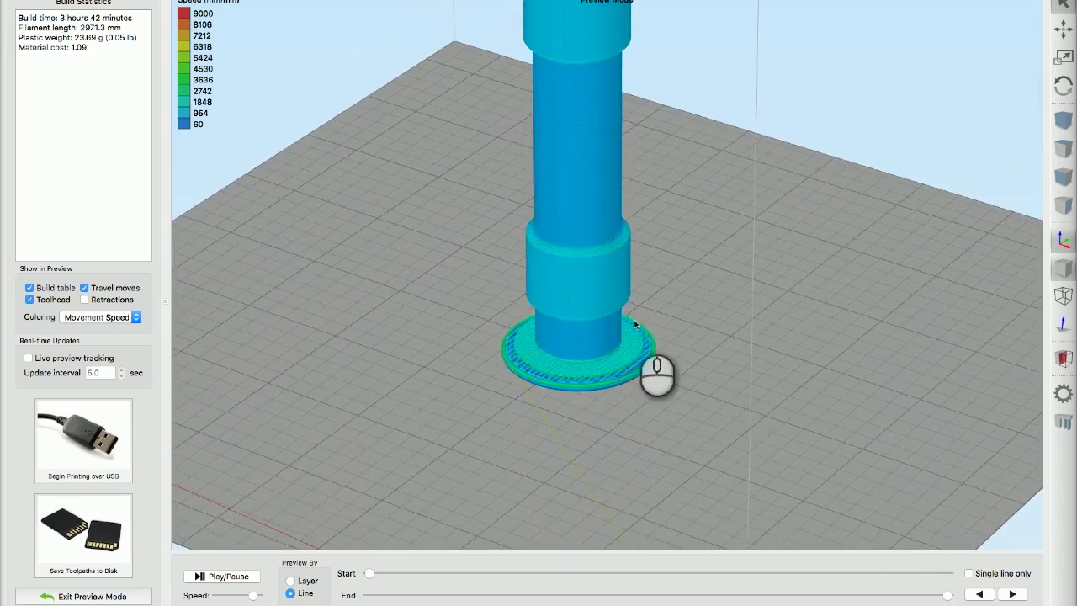
{"action": "left_click_drag", "start_coordinate": [634, 319], "coordinate": [582, 291]}
{"action": "scroll", "coordinate": [582, 291], "scroll_direction": "down", "scroll_amount": 5}
{"action": "scroll", "coordinate": [639, 311], "scroll_direction": "up", "scroll_amount": 4}
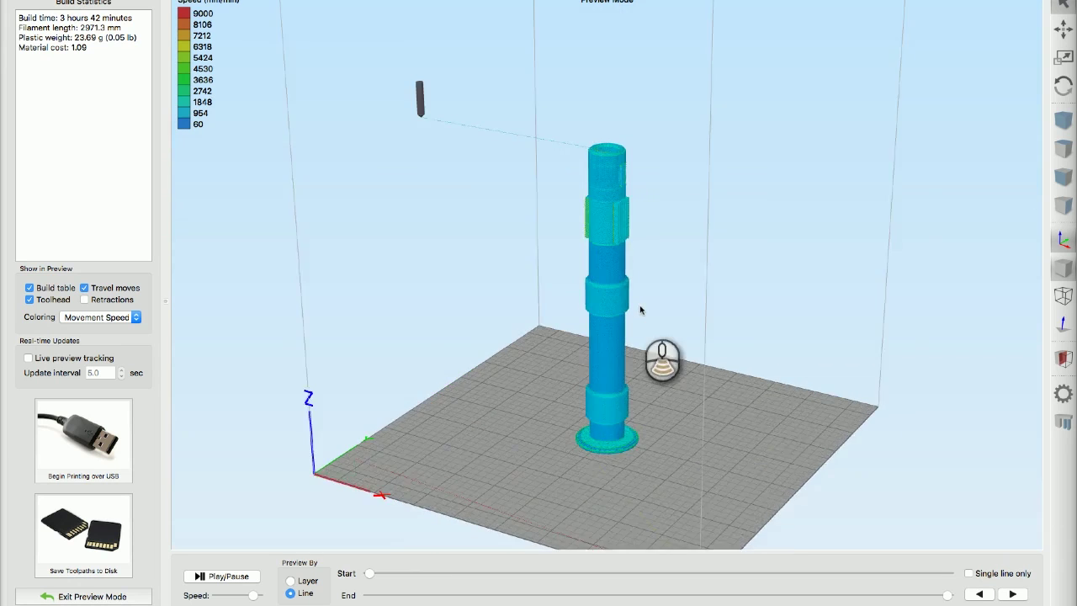
{"action": "right_click_drag", "start_coordinate": [624, 307], "coordinate": [635, 283]}
{"action": "scroll", "coordinate": [635, 284], "scroll_direction": "up", "scroll_amount": 2}
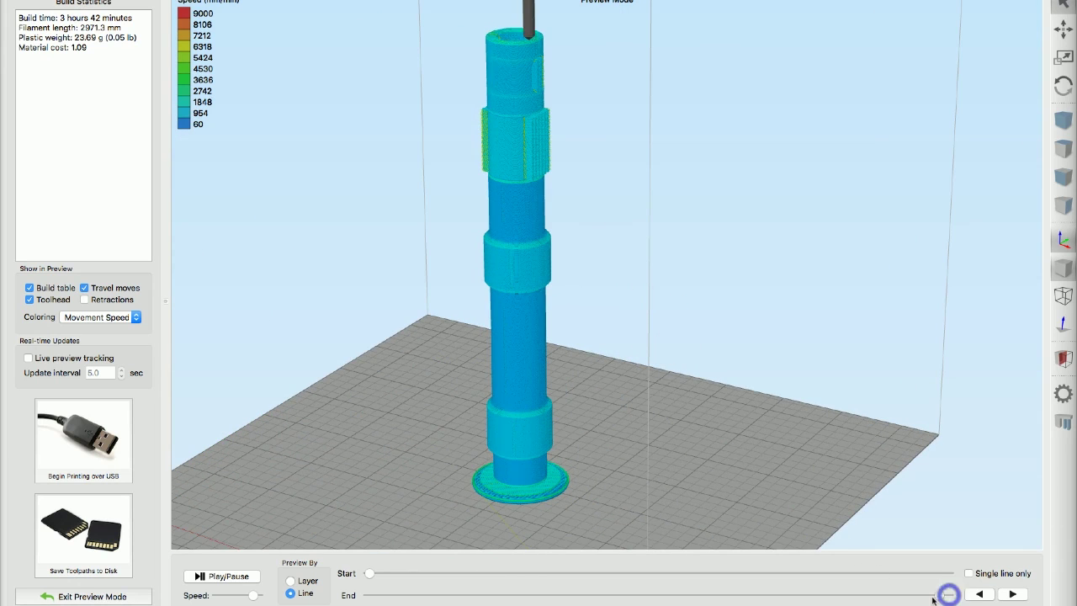
Scrub the end of the toolpath preview back to the barrel's lower section and forward again to inspect the internal structure and slot supports
{"action": "left_click_drag", "start_coordinate": [948, 595], "coordinate": [428, 594]}
{"action": "right_click_drag", "start_coordinate": [589, 484], "coordinate": [526, 383]}
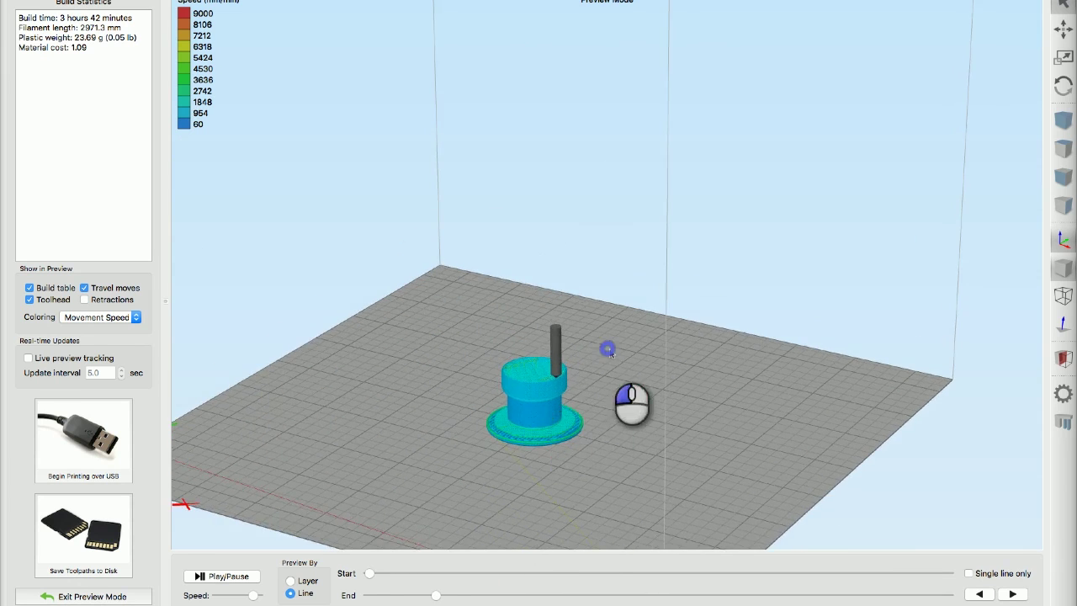
{"action": "left_click_drag", "start_coordinate": [604, 345], "coordinate": [611, 543]}
{"action": "left_click_drag", "start_coordinate": [435, 595], "coordinate": [841, 492]}
{"action": "left_click_drag", "start_coordinate": [521, 210], "coordinate": [589, 106]}
{"action": "scroll", "coordinate": [615, 166], "scroll_direction": "down", "scroll_amount": 3}
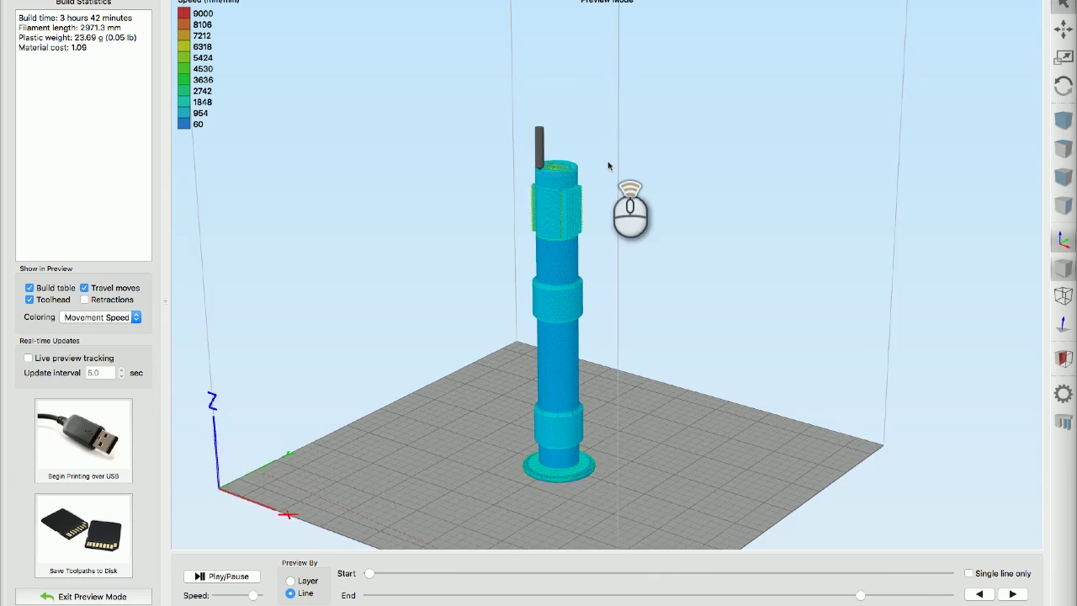
{"action": "left_click", "coordinate": [852, 598]}
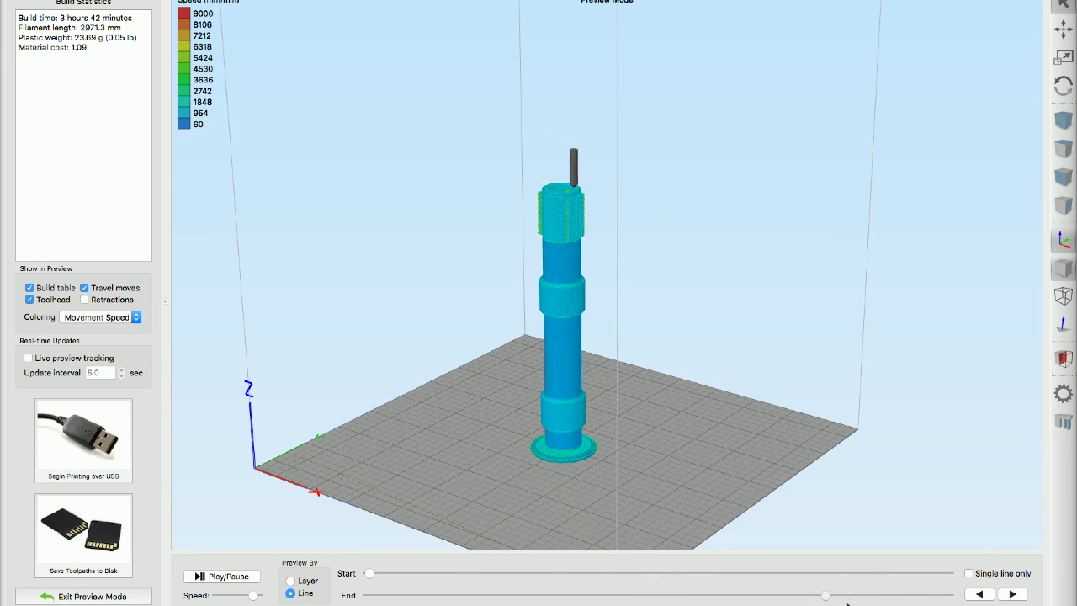
{"action": "right_click_drag", "start_coordinate": [645, 209], "coordinate": [668, 187]}
{"action": "scroll", "coordinate": [637, 188], "scroll_direction": "up", "scroll_amount": 3}
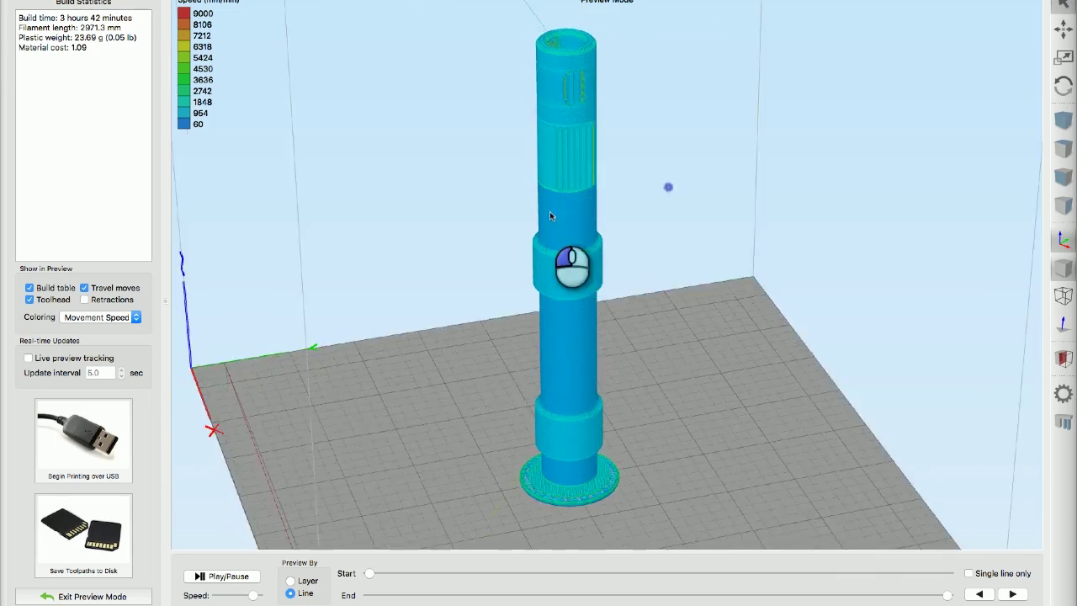